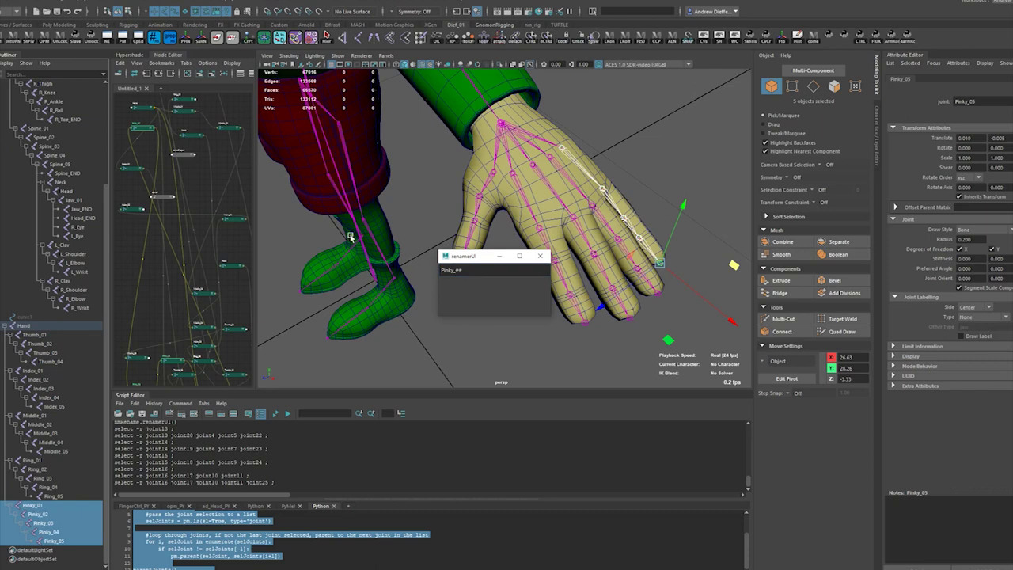
# Close the renamer window and delete the right arm joint chain from R_Clav down
pyautogui.click(542, 259)
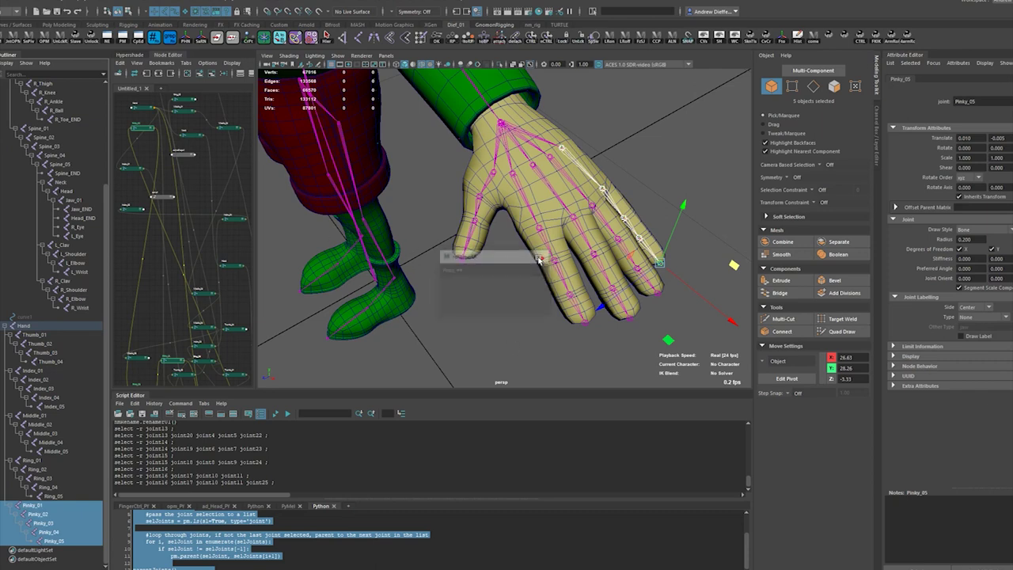
pyautogui.click(25, 326)
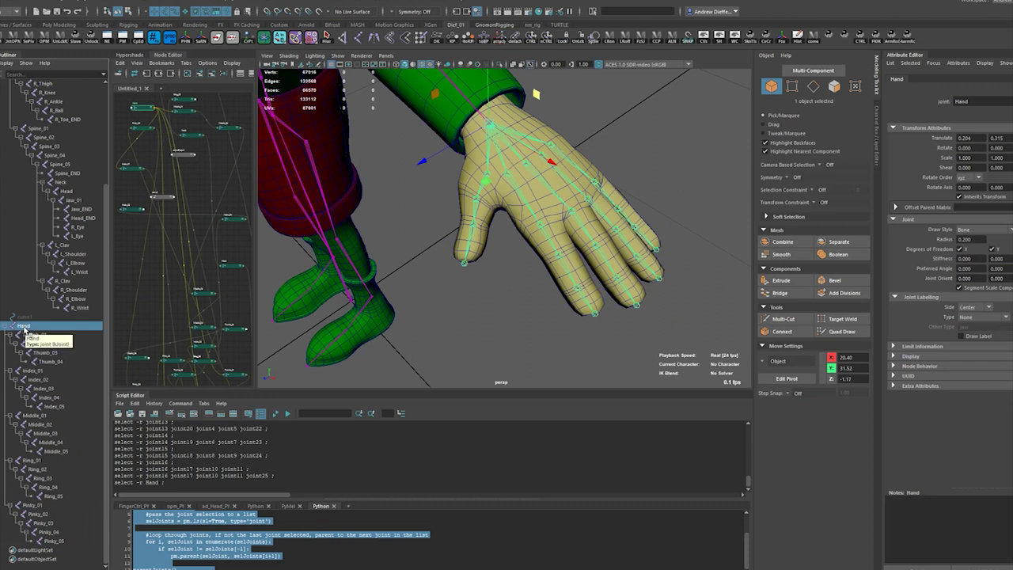
pyautogui.scroll(3, 44, 307)
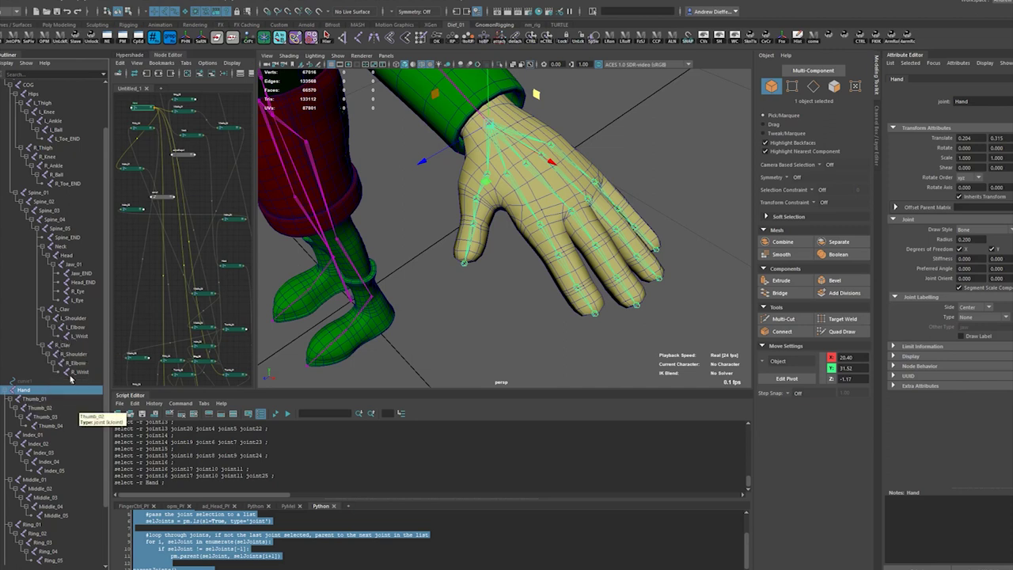
pyautogui.click(63, 346)
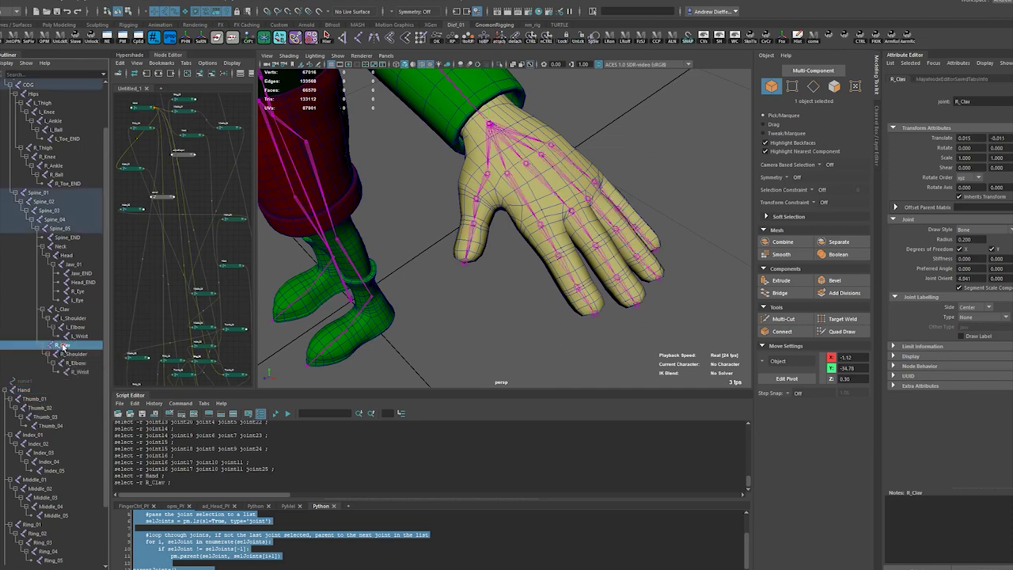
pyautogui.press('Delete')
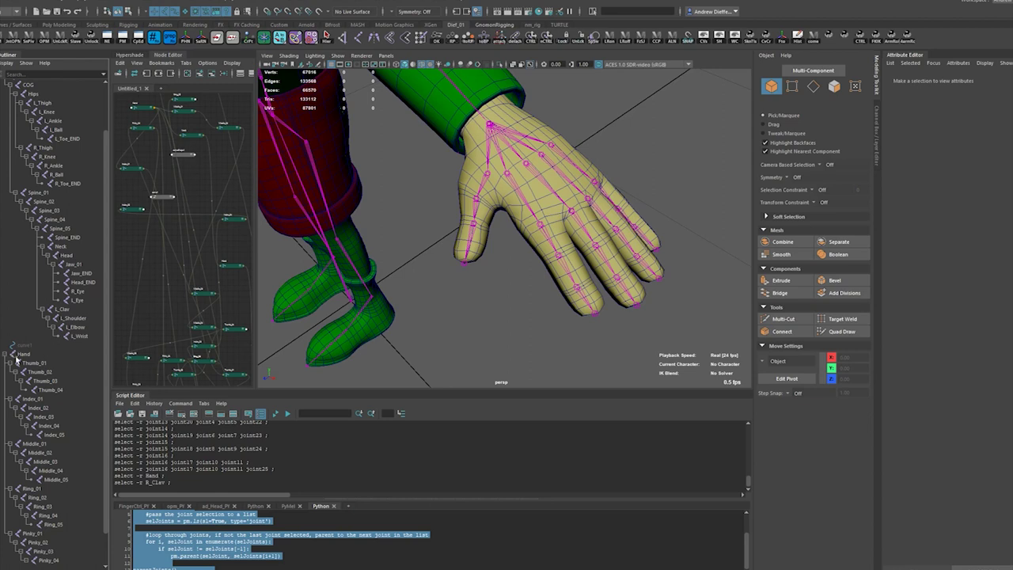
# Parent the Hand joint under L_Wrist and expand its finger hierarchy
pyautogui.click(19, 355)
pyautogui.moveTo(20, 355); pyautogui.dragTo(80, 340, button='middle')
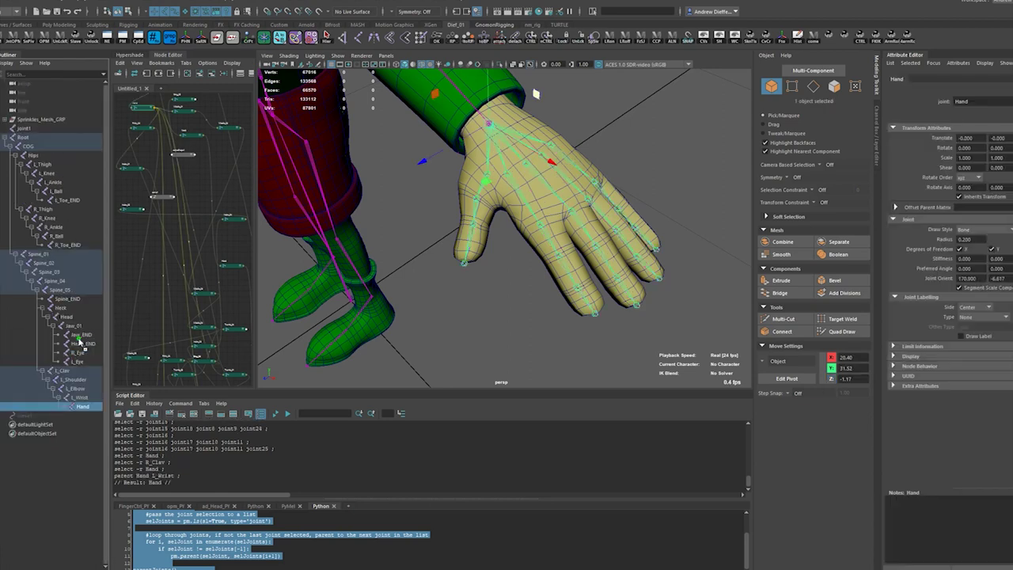
pyautogui.click(66, 407)
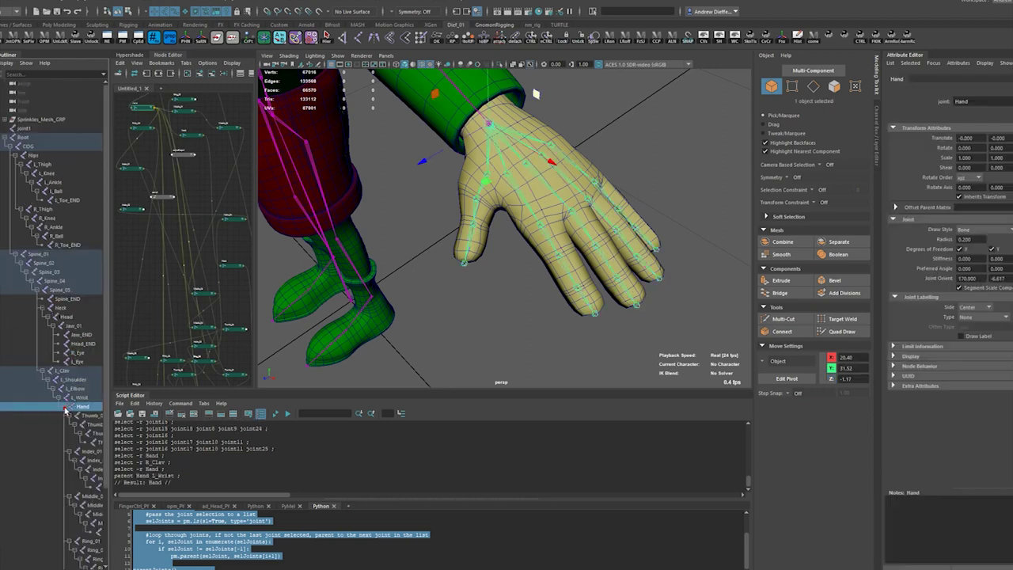
# Frame the left wrist, compare the axes of L_Wrist and Hand, and enlarge the viewport above the script editor
pyautogui.click(79, 397)
pyautogui.press('f')
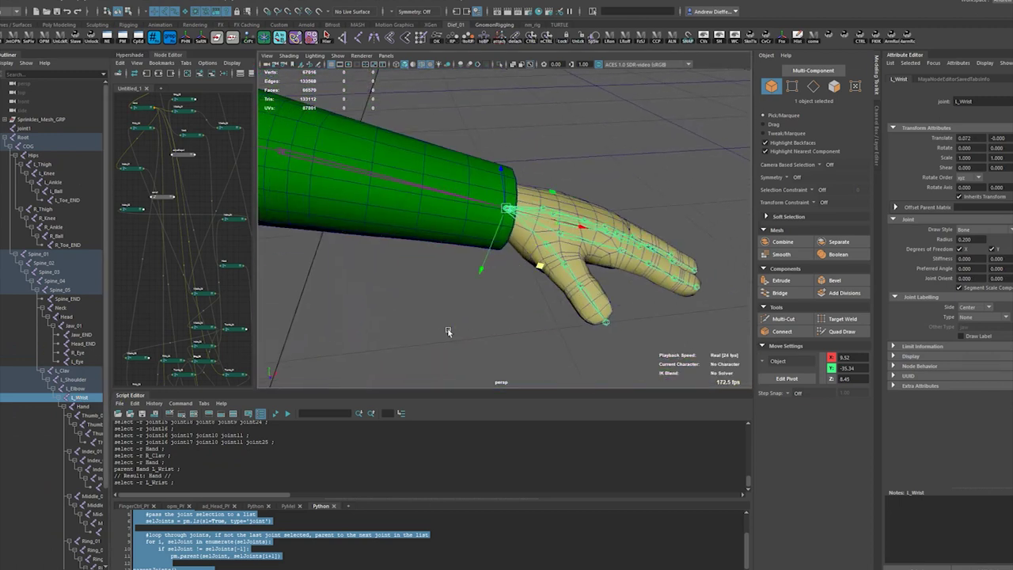
pyautogui.click(81, 408)
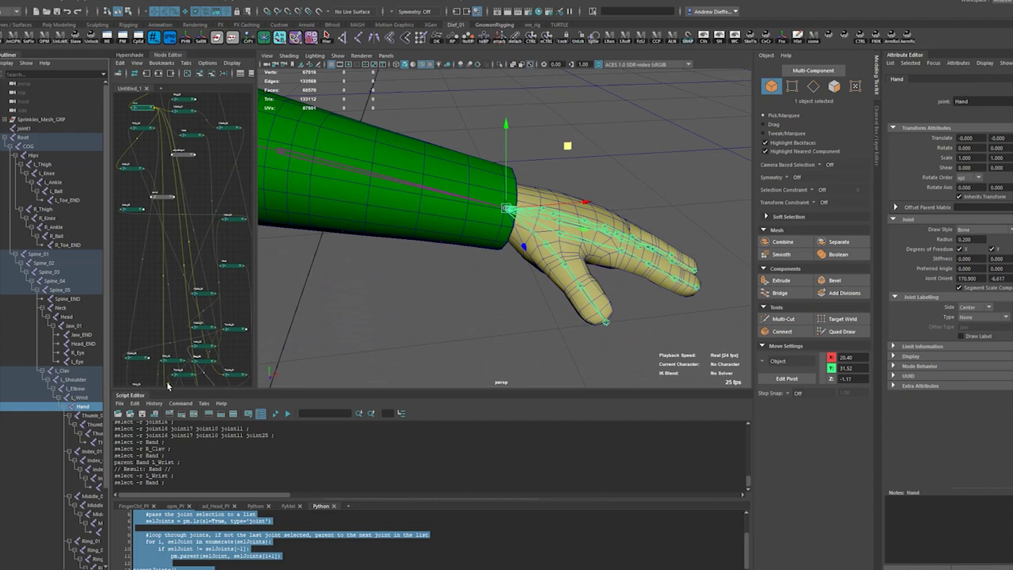
pyautogui.keyDown('alt'); pyautogui.moveTo(432, 262); pyautogui.dragTo(569, 324); pyautogui.keyUp('alt')
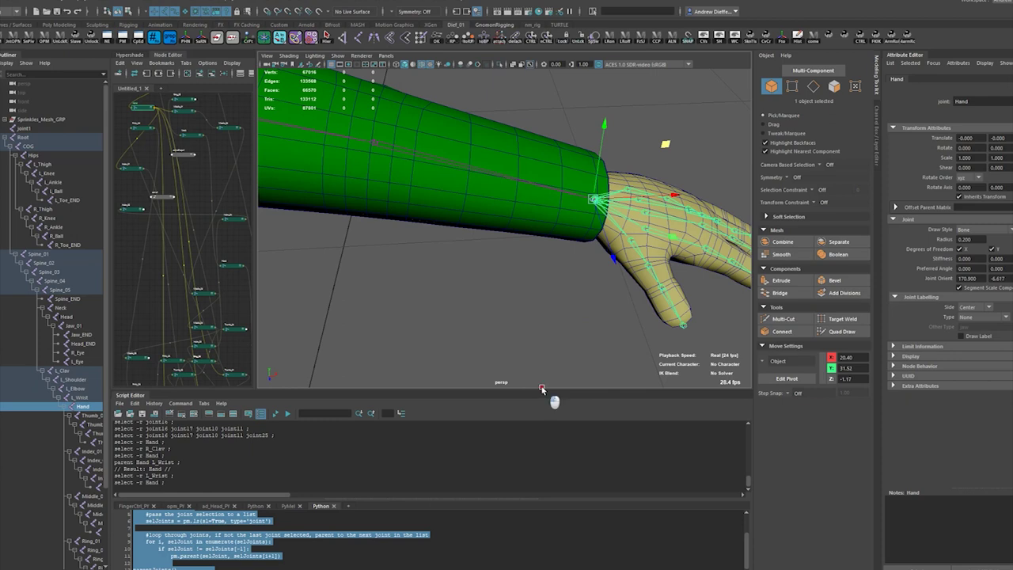
pyautogui.click(542, 386)
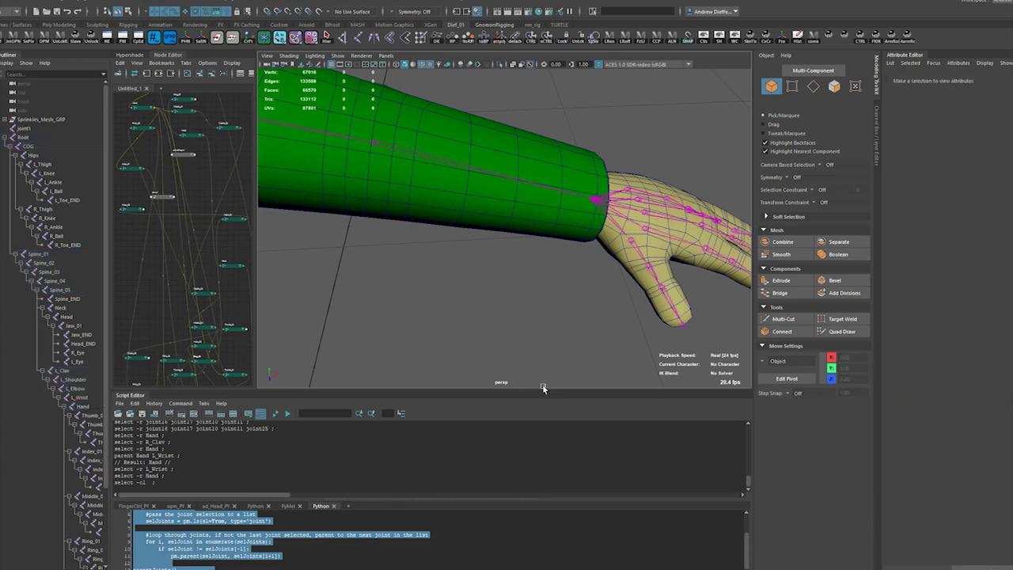
pyautogui.moveTo(542, 389); pyautogui.dragTo(554, 318)
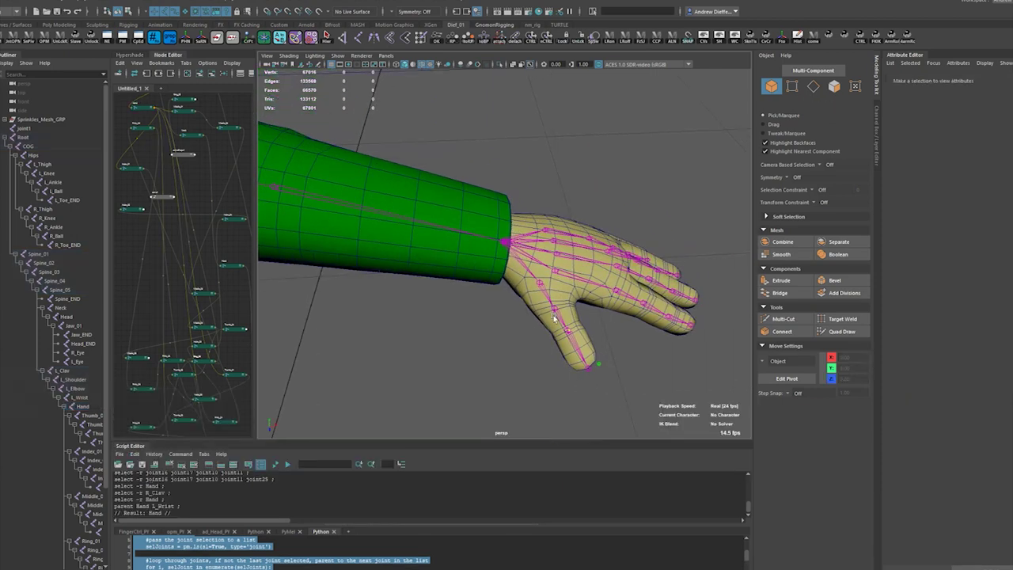
# Orient Thumb_01 and its children with world orientation off, primary axis X, secondary axis Y and secondary world orientation X positive
pyautogui.click(547, 301)
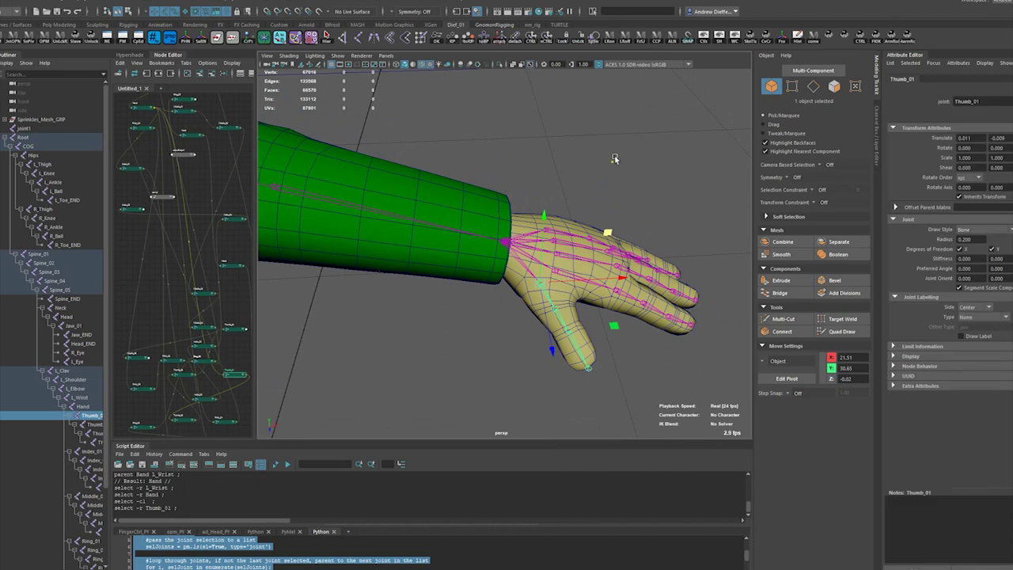
pyautogui.press('space')
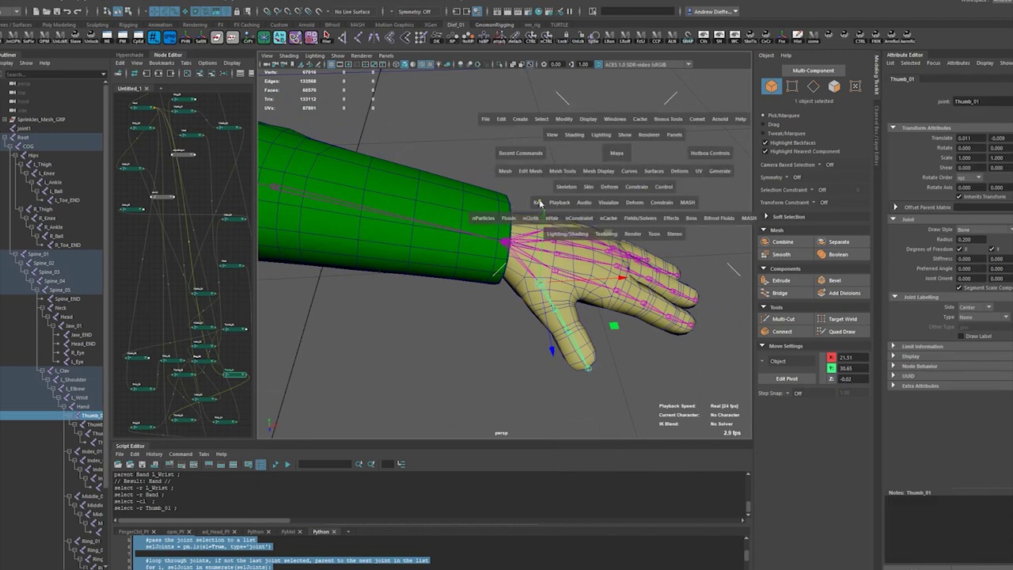
pyautogui.click(571, 185)
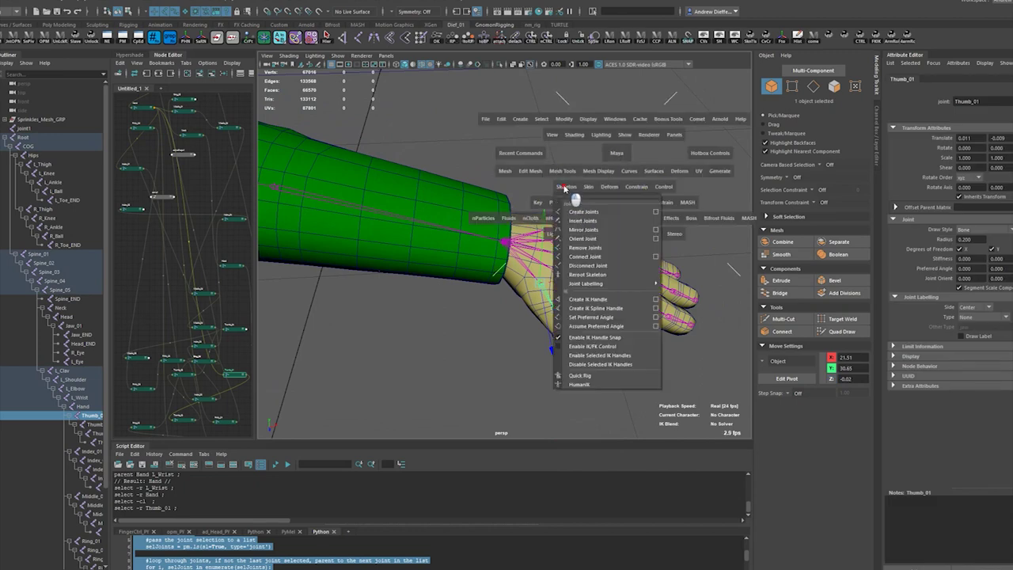
pyautogui.click(659, 239)
pyautogui.moveTo(698, 315); pyautogui.dragTo(768, 304)
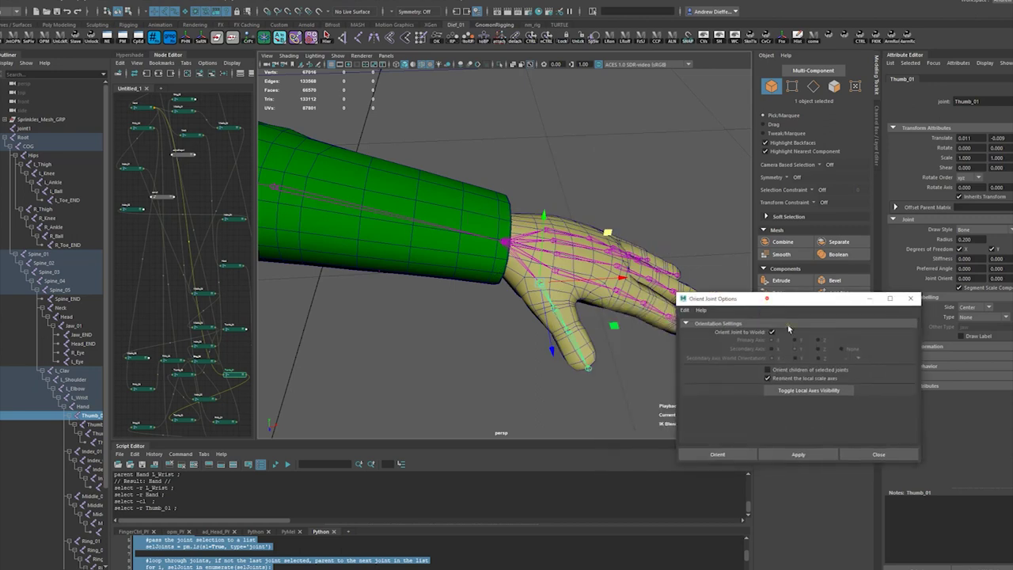
pyautogui.click(772, 333)
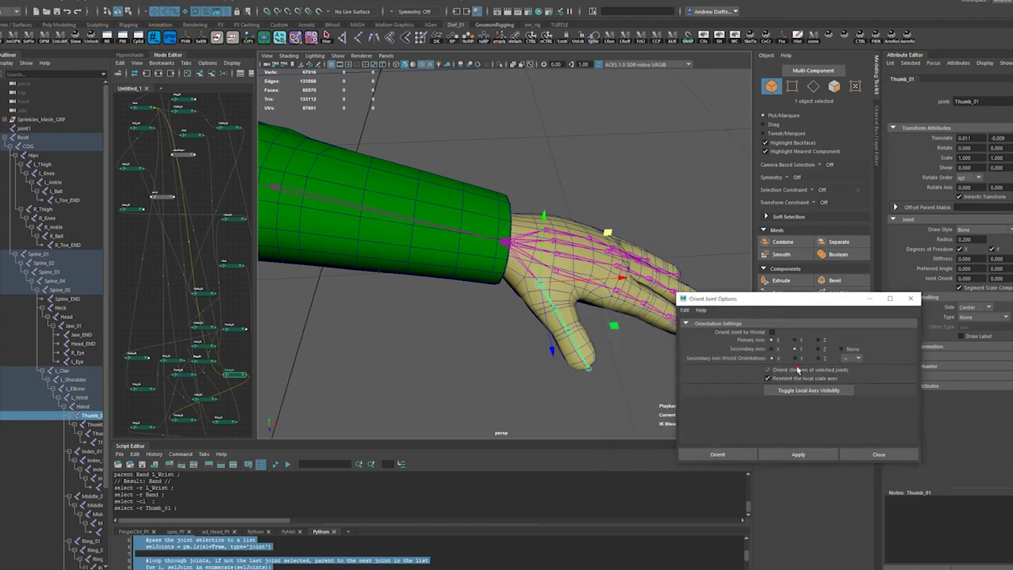
pyautogui.click(799, 455)
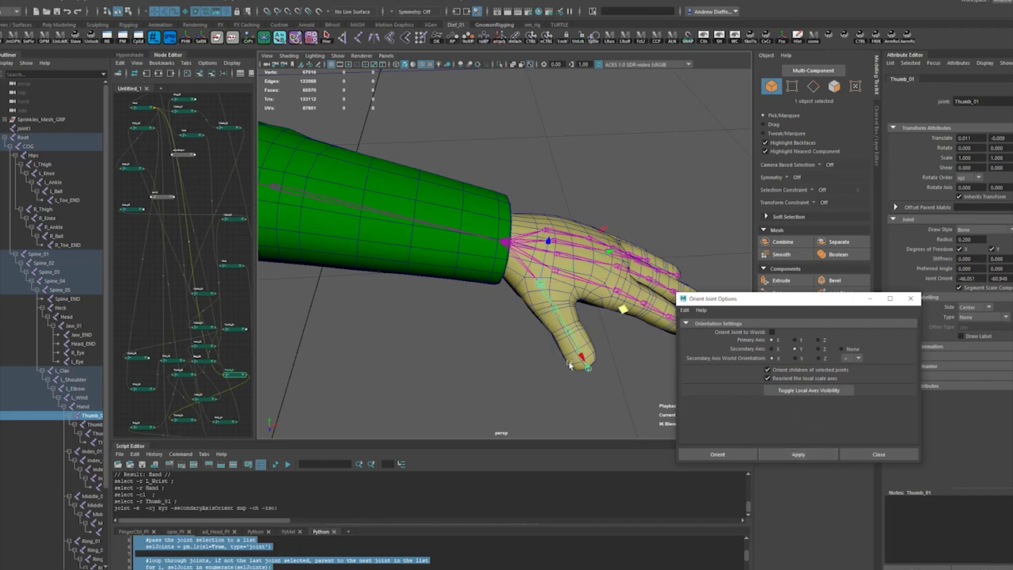
# Compare the axis directions of the L_Elbow joint with those of Thumb_01
pyautogui.keyDown('alt'); pyautogui.moveTo(538, 348); pyautogui.dragTo(502, 317); pyautogui.keyUp('alt')
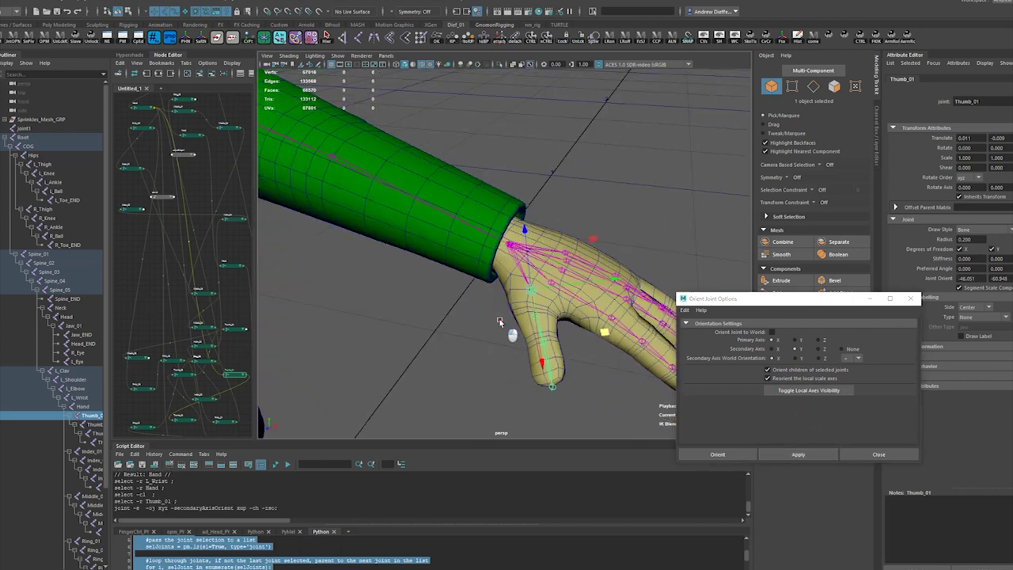
pyautogui.click(436, 210)
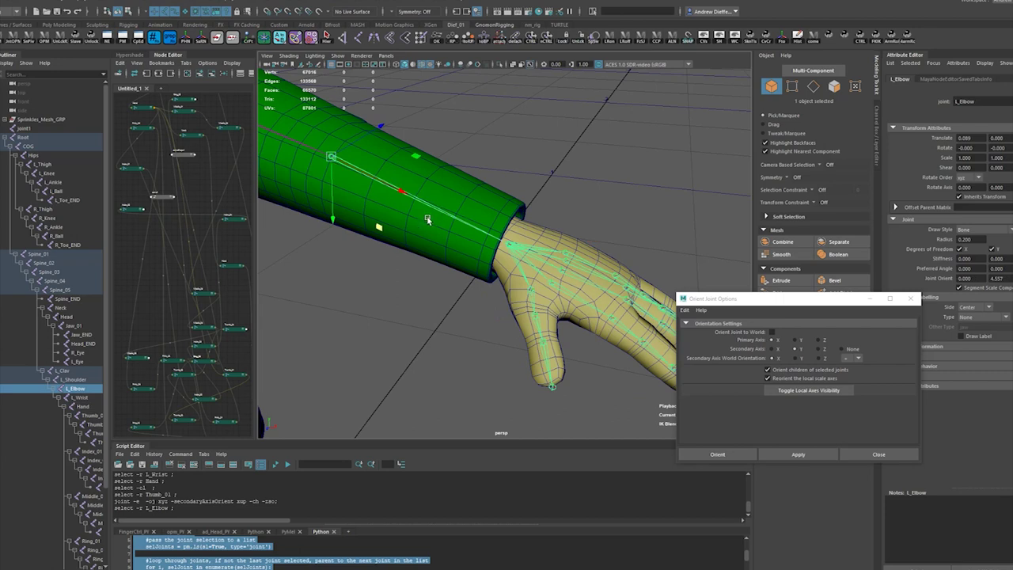
pyautogui.moveTo(427, 220)
pyautogui.keyDown('alt'); pyautogui.mouseDown()
pyautogui.moveTo(393, 222)
pyautogui.moveTo(411, 228)
pyautogui.moveTo(376, 211)
pyautogui.moveTo(421, 207)
pyautogui.moveTo(416, 226)
pyautogui.mouseUp(); pyautogui.keyUp('alt')
pyautogui.click(518, 300)
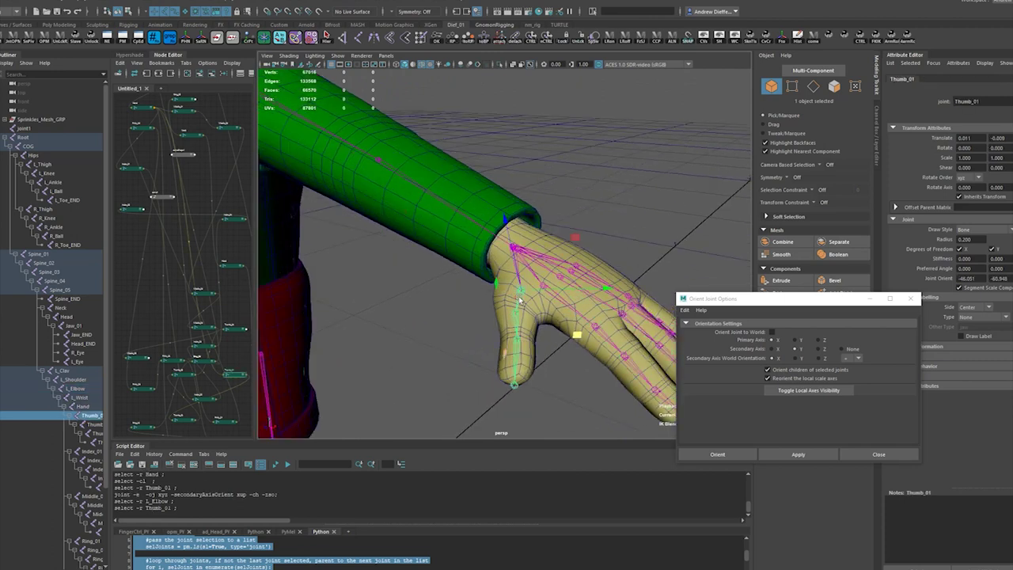
# Orient the Index_01, Middle_01, Ring_01 and Pinky_01 joint chains with the same joint orientation settings
pyautogui.click(560, 304)
pyautogui.click(799, 455)
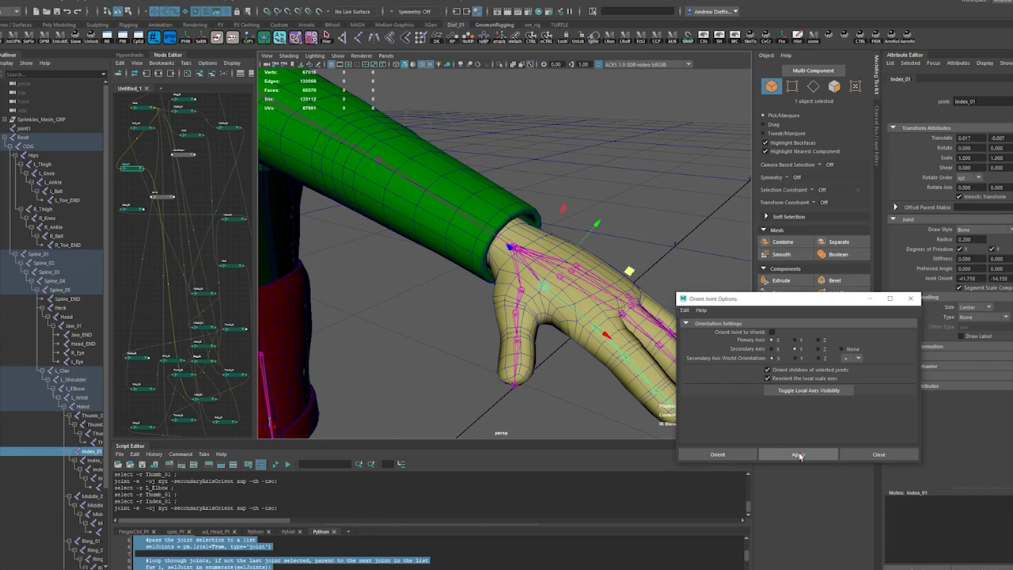
pyautogui.keyDown('alt'); pyautogui.moveTo(554, 316); pyautogui.dragTo(544, 291); pyautogui.keyUp('alt')
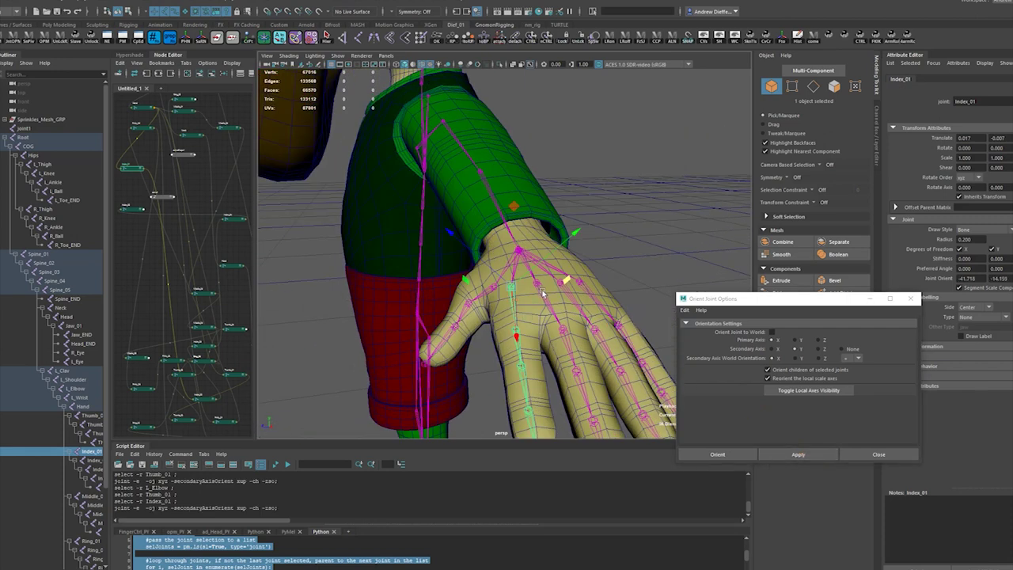
pyautogui.click(543, 293)
pyautogui.click(831, 456)
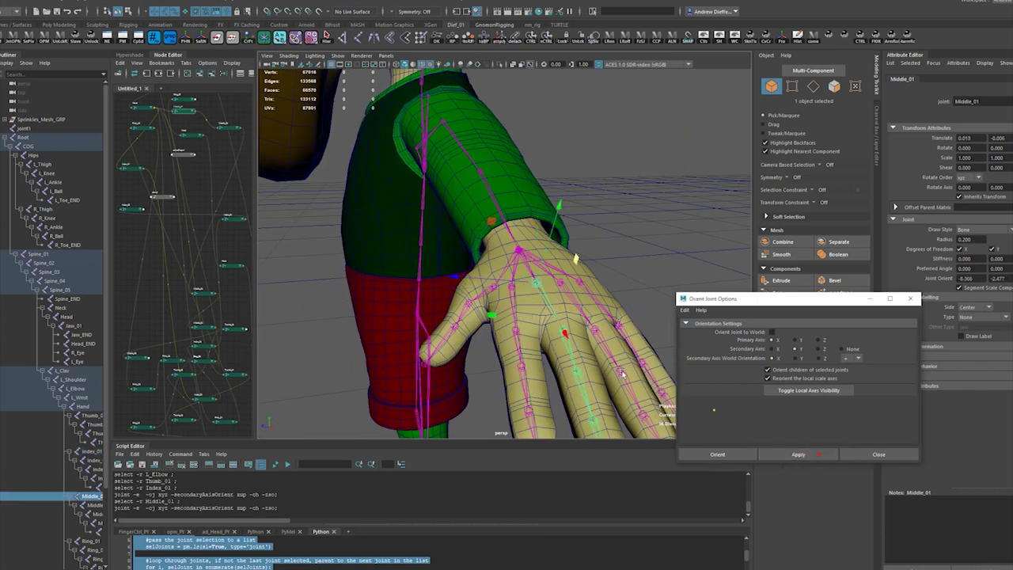
pyautogui.click(572, 299)
pyautogui.click(798, 455)
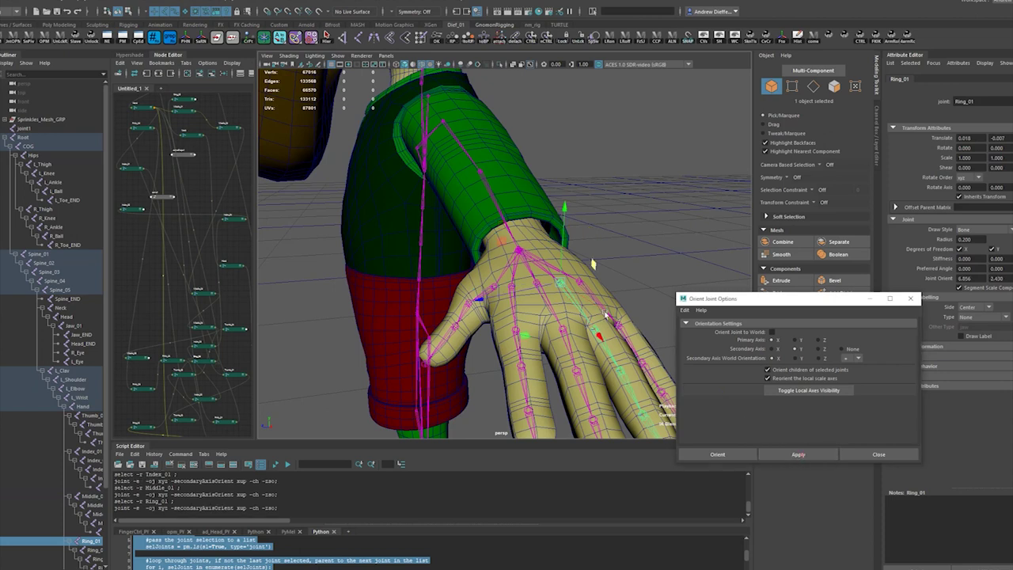
pyautogui.click(605, 315)
pyautogui.click(798, 455)
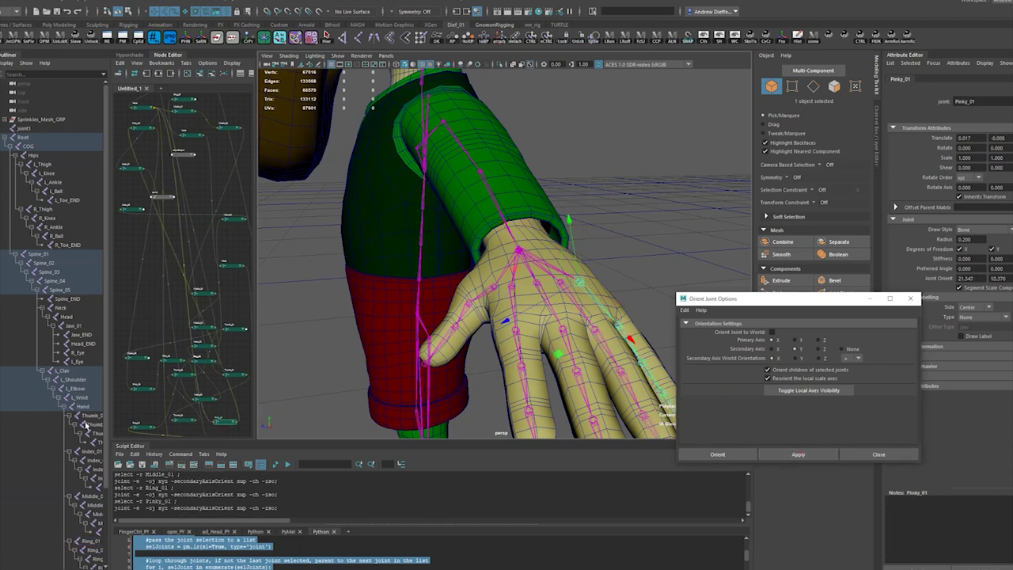
# Walk down the thumb joints from Thumb_01 to Thumb_04 and back up to inspect each joint's axes
pyautogui.keyDown('alt'); pyautogui.moveTo(472, 302); pyautogui.dragTo(500, 304); pyautogui.keyUp('alt')
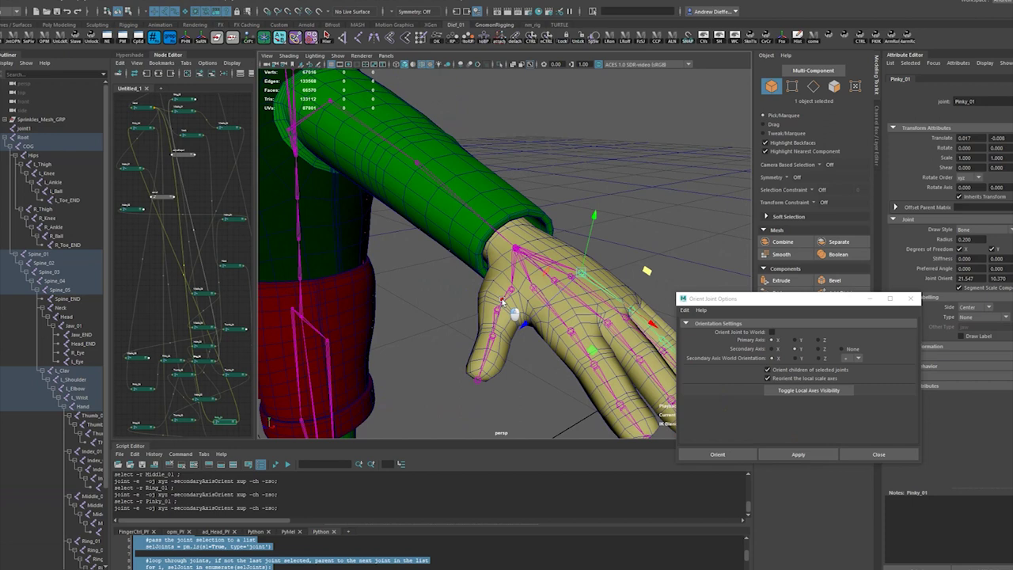
pyautogui.click(496, 320)
pyautogui.press('Down')
pyautogui.press('Down')
pyautogui.press('Down')
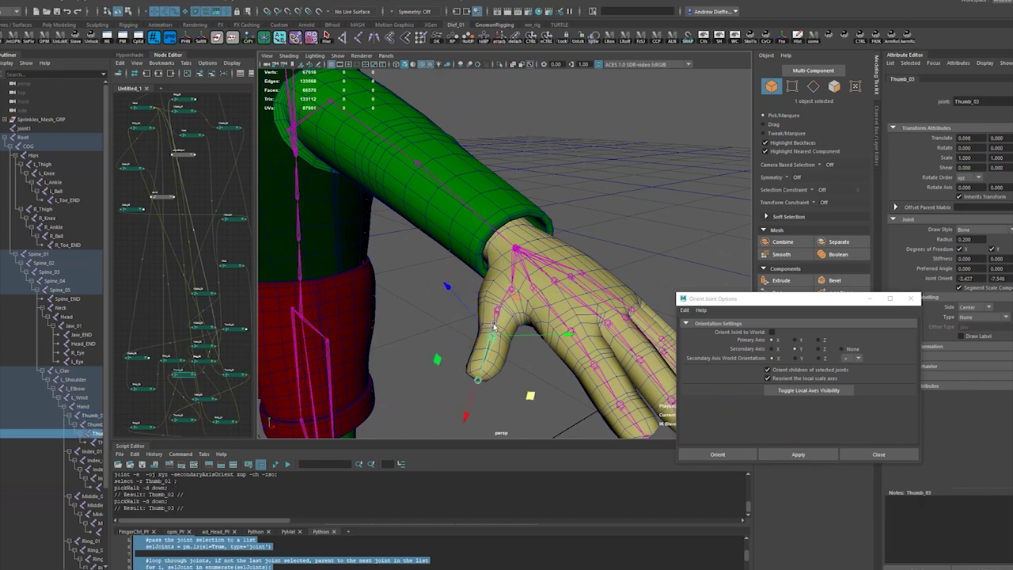
pyautogui.press('Up')
pyautogui.press('Up')
pyautogui.press('Up')
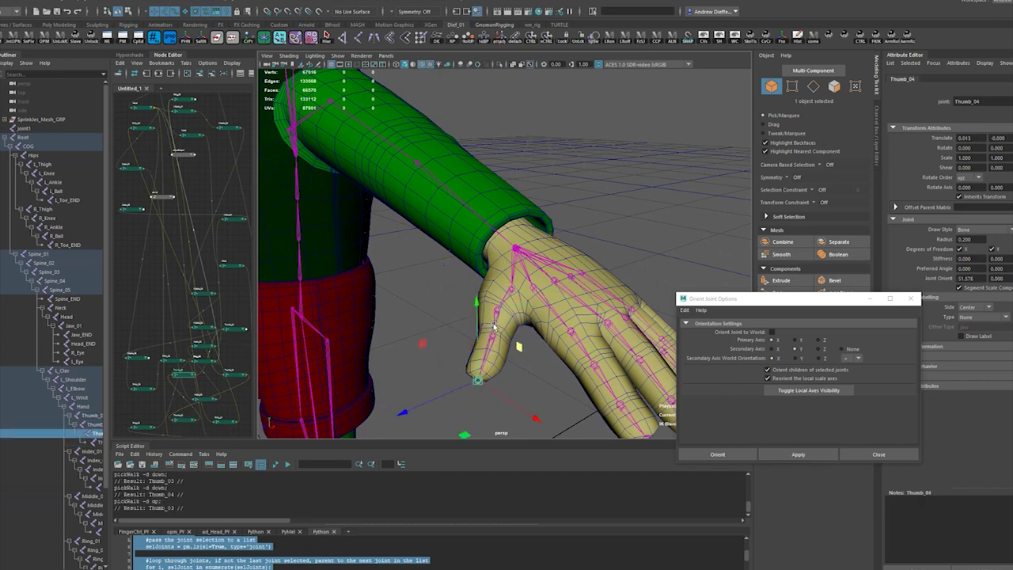
# Reorient the Thumb_01 chain with the secondary axis world orientation set to negative X
pyautogui.keyDown('alt'); pyautogui.moveTo(493, 327); pyautogui.dragTo(469, 333); pyautogui.keyUp('alt')
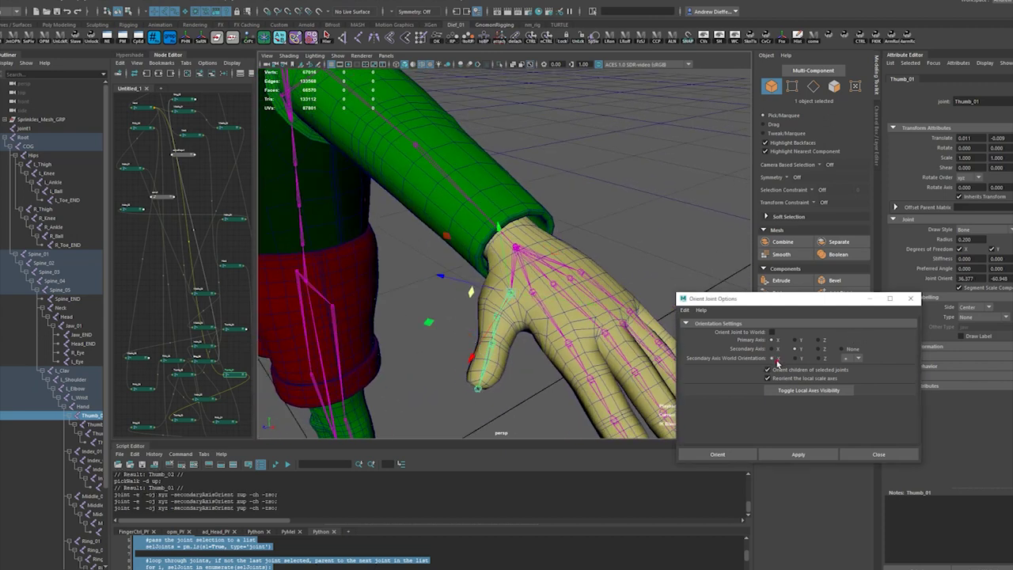
pyautogui.click(851, 360)
pyautogui.click(851, 376)
pyautogui.click(797, 454)
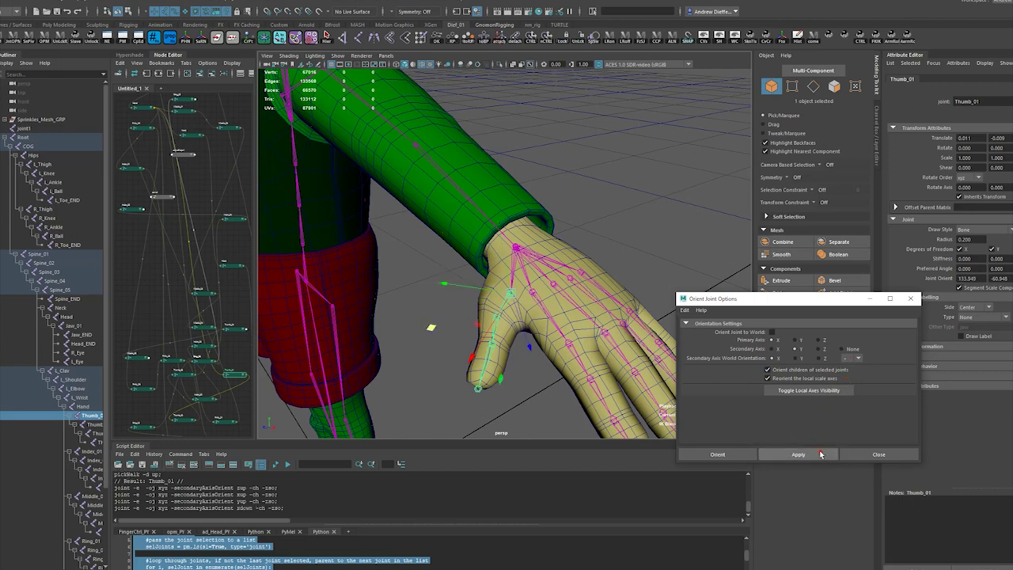
# Check the axes of Thumb_01 against L_Elbow and examine the finger joint orientations around the hand
pyautogui.click(481, 216)
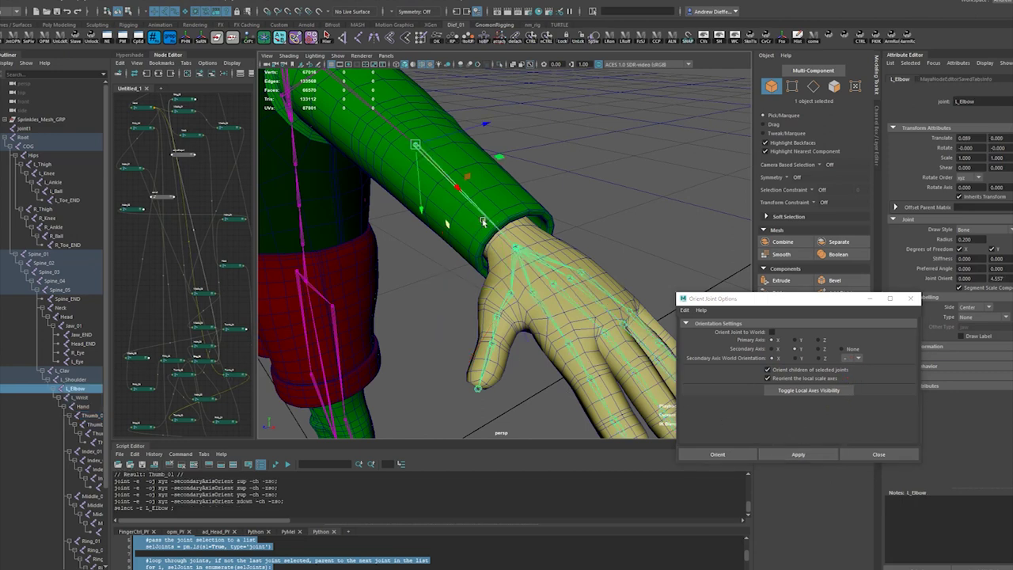
pyautogui.click(505, 307)
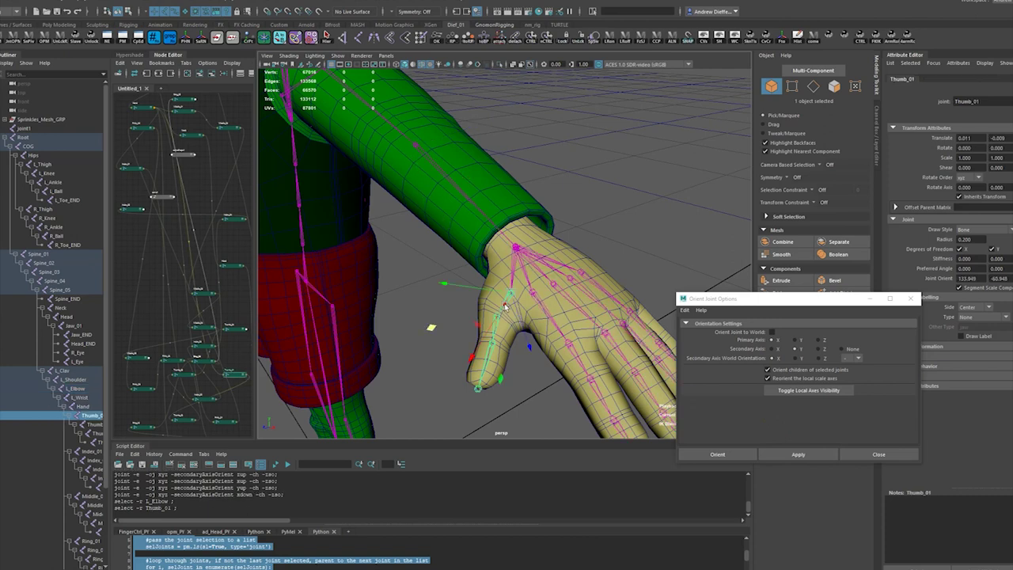
pyautogui.moveTo(510, 315)
pyautogui.keyDown('alt'); pyautogui.mouseDown()
pyautogui.moveTo(554, 341)
pyautogui.moveTo(526, 328)
pyautogui.moveTo(517, 304)
pyautogui.mouseUp(); pyautogui.keyUp('alt')
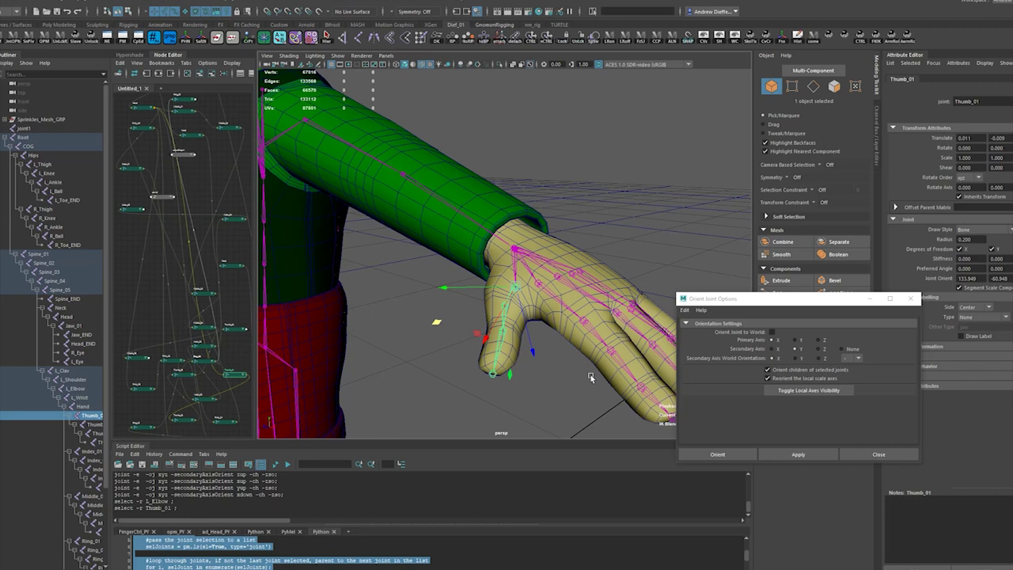
pyautogui.keyDown('alt'); pyautogui.moveTo(473, 371); pyautogui.dragTo(449, 367); pyautogui.keyUp('alt')
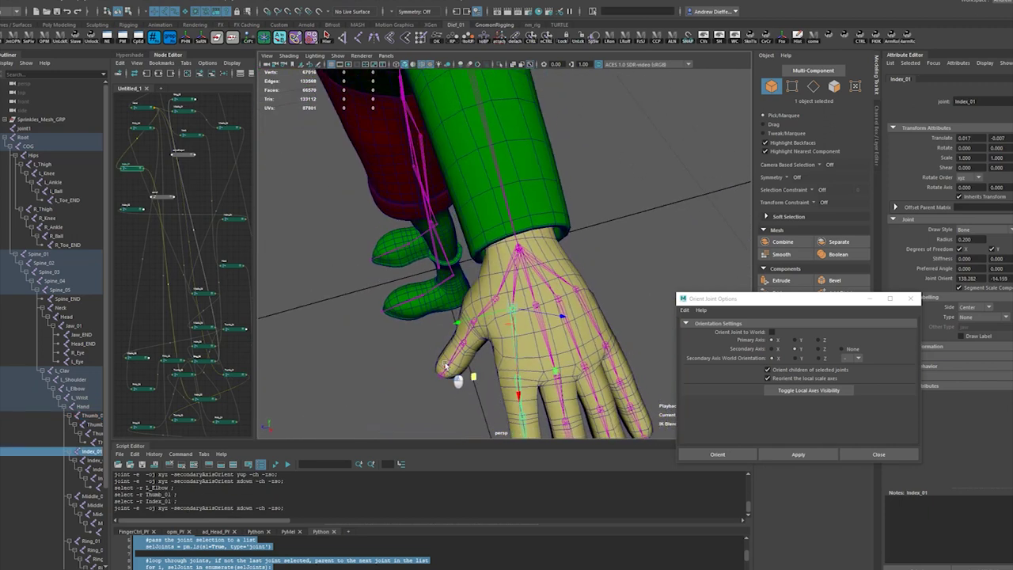
# Reorient the joint chain from Index_02 downward with the same negative X secondary axis world orientation
pyautogui.click(480, 393)
pyautogui.click(509, 397)
pyautogui.moveTo(509, 398)
pyautogui.keyDown('alt'); pyautogui.mouseDown()
pyautogui.moveTo(530, 375)
pyautogui.moveTo(506, 388)
pyautogui.mouseUp(); pyautogui.keyUp('alt')
pyautogui.click(815, 454)
pyautogui.click(815, 454)
pyautogui.keyDown('alt'); pyautogui.moveTo(490, 290); pyautogui.dragTo(521, 308); pyautogui.keyUp('alt')
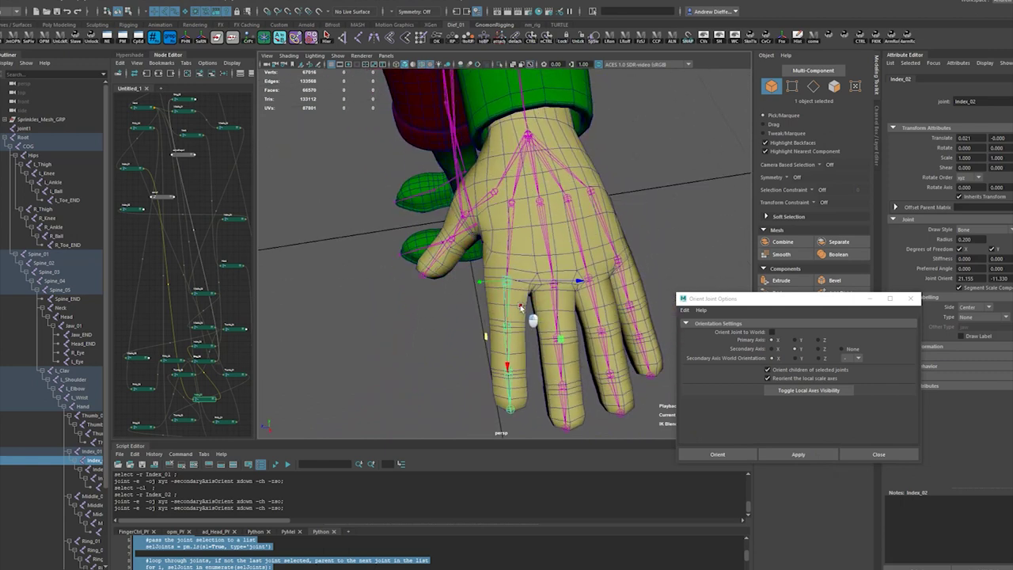
# Try setting the Y and Z joint orient values of Index_03 to 0
pyautogui.moveTo(776, 304); pyautogui.dragTo(599, 400)
pyautogui.click(510, 340)
pyautogui.click(510, 340)
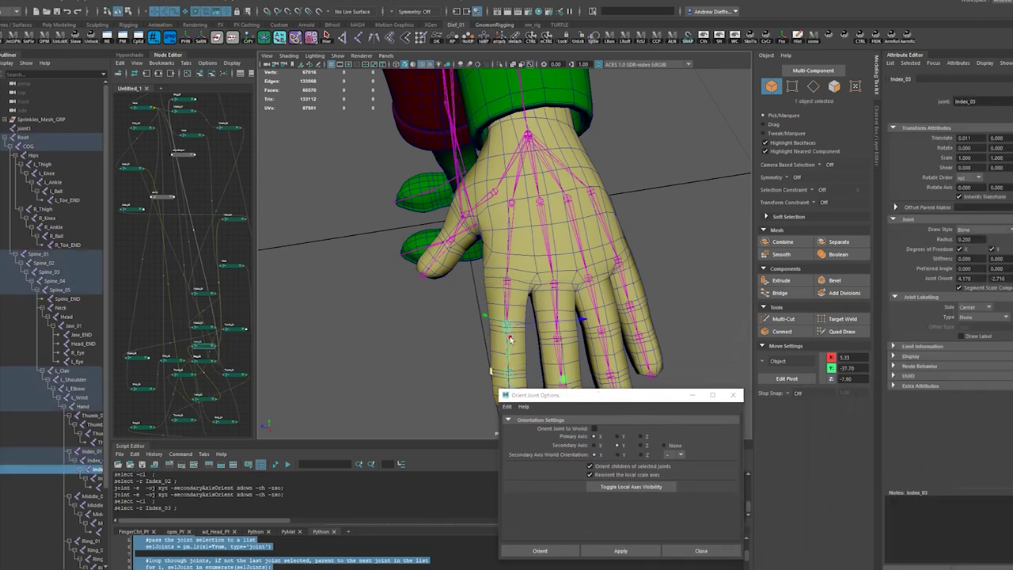
pyautogui.moveTo(978, 280); pyautogui.dragTo(893, 282)
pyautogui.press('e')
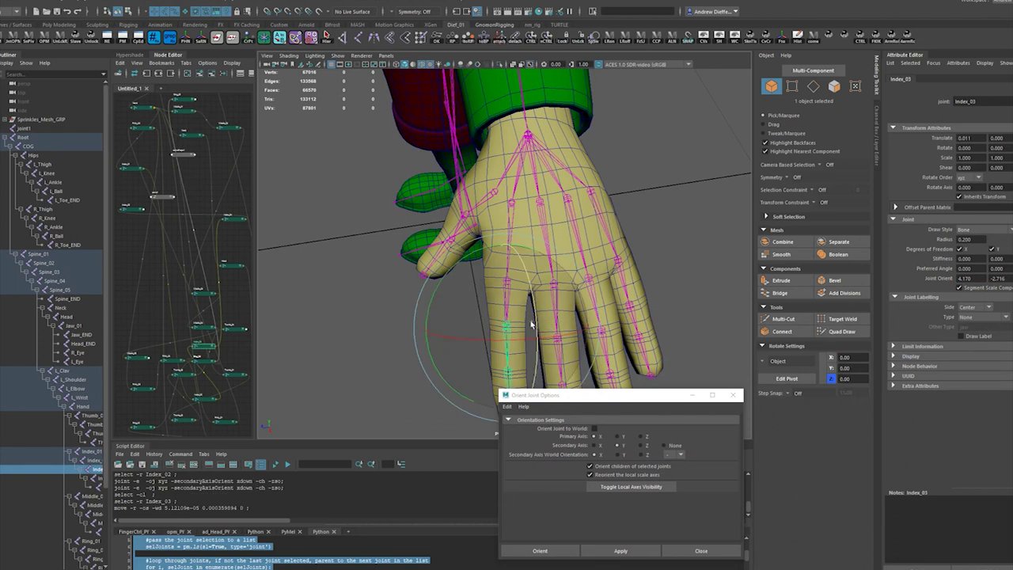
pyautogui.moveTo(1006, 279); pyautogui.dragTo(914, 281)
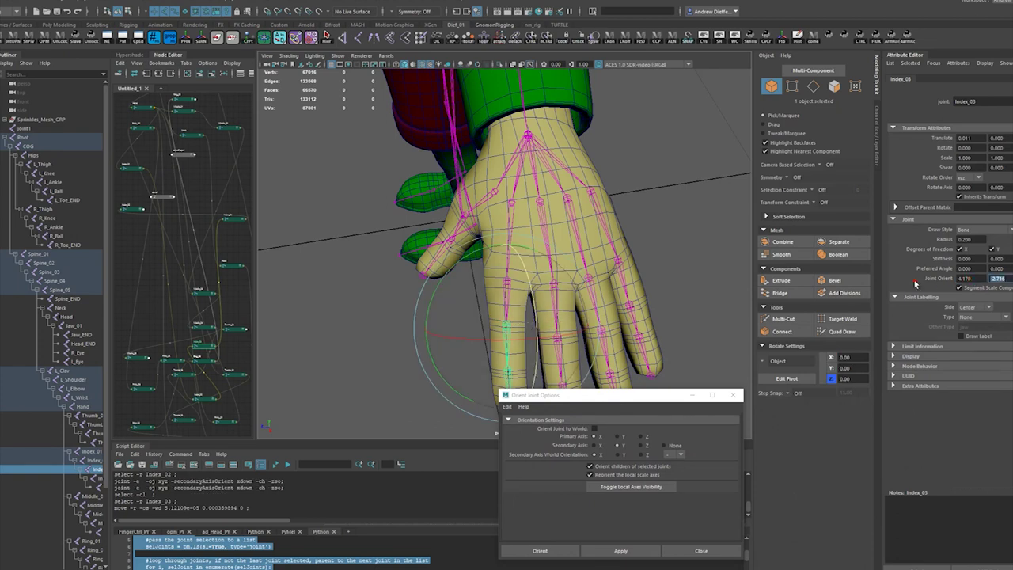
pyautogui.write('0')
pyautogui.press('Tab')
pyautogui.write('0')
pyautogui.press('Return')
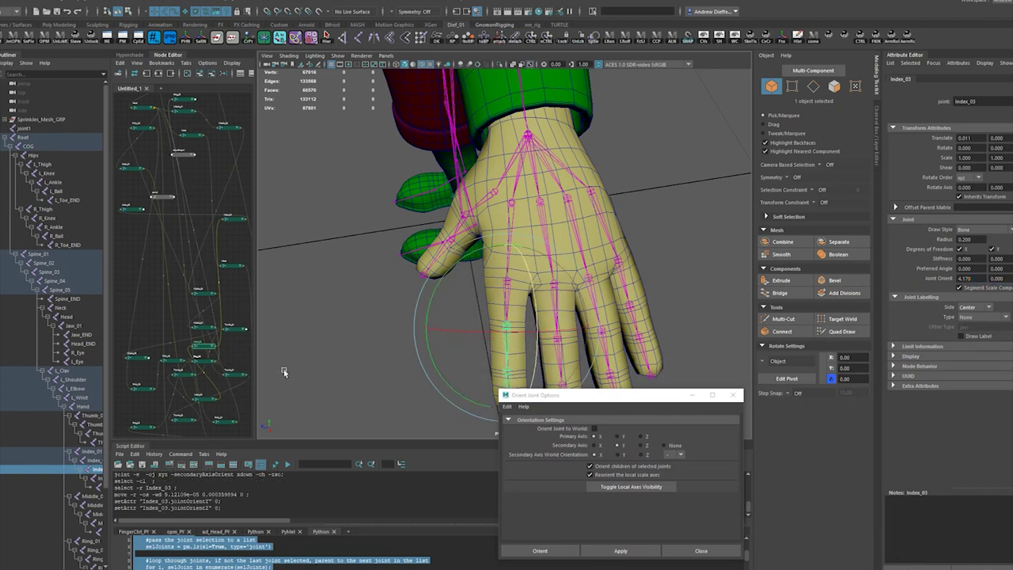
# Check the finger from Index_04, then undo the Y and Z joint orient changes on Index_03
pyautogui.click(303, 358)
pyautogui.click(507, 373)
pyautogui.keyDown('alt'); pyautogui.moveTo(451, 344); pyautogui.dragTo(583, 298); pyautogui.keyUp('alt')
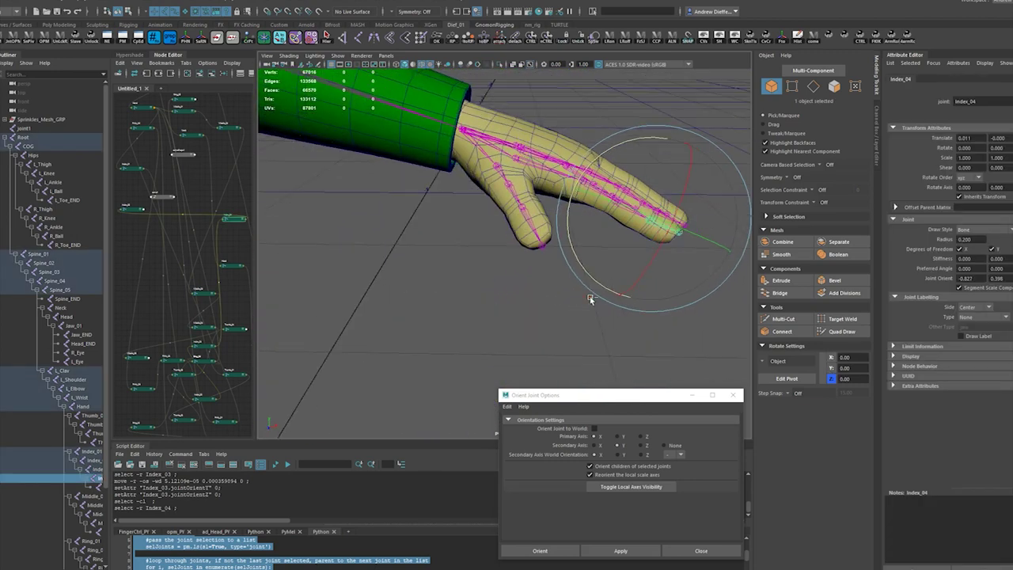
pyautogui.hotkey('ctrl', 'z')
pyautogui.hotkey('ctrl', 'z')
pyautogui.hotkey('ctrl', 'z')
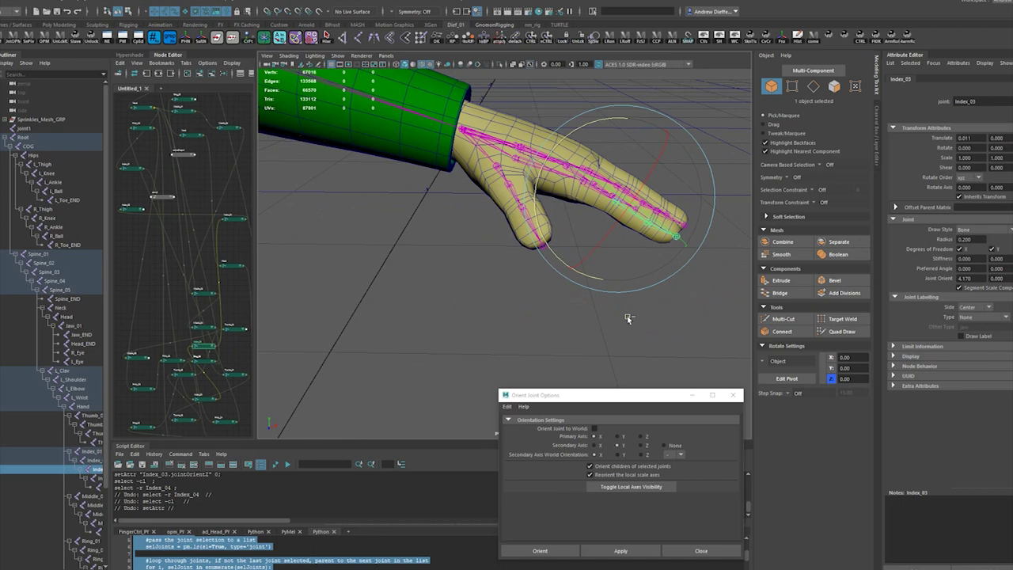
pyautogui.keyDown('alt'); pyautogui.moveTo(629, 319); pyautogui.dragTo(625, 339); pyautogui.keyUp('alt')
pyautogui.hotkey('ctrl', 'z')
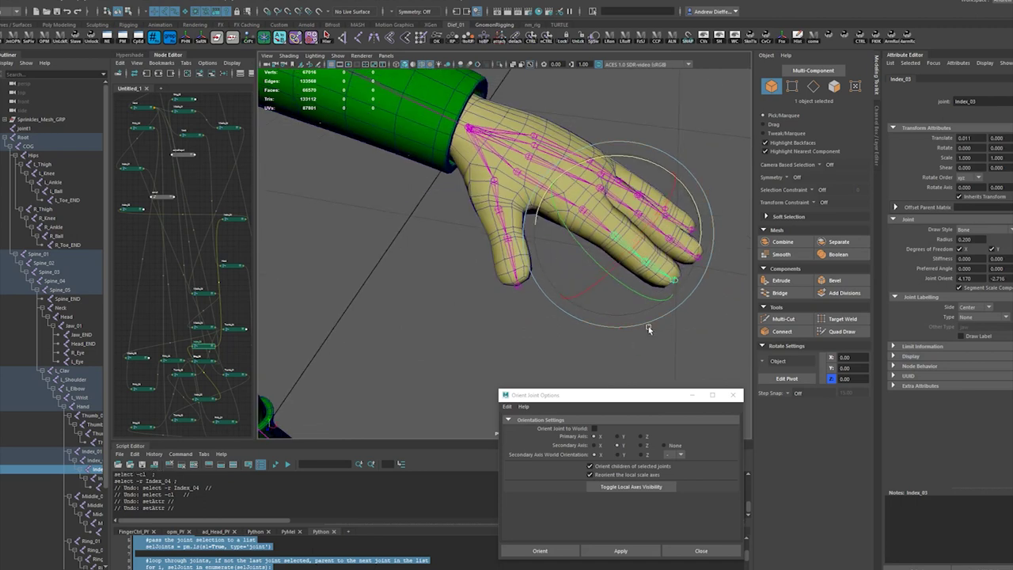
# Test-rotate Index_03 about its Z axis, undo the rotation, and set its X and Y joint orient to 0
pyautogui.moveTo(674, 167)
pyautogui.mouseDown()
pyautogui.moveTo(651, 167)
pyautogui.moveTo(664, 169)
pyautogui.mouseUp()
pyautogui.hotkey('ctrl', 'z')
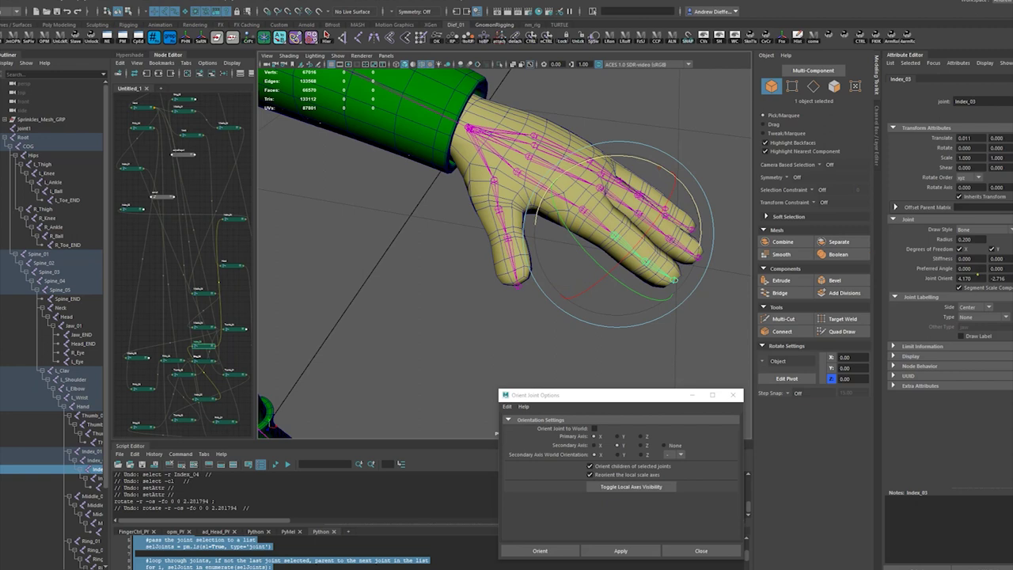
pyautogui.moveTo(977, 277); pyautogui.dragTo(918, 283)
pyautogui.write('0')
pyautogui.press('Tab')
pyautogui.write('0')
pyautogui.press('Return')
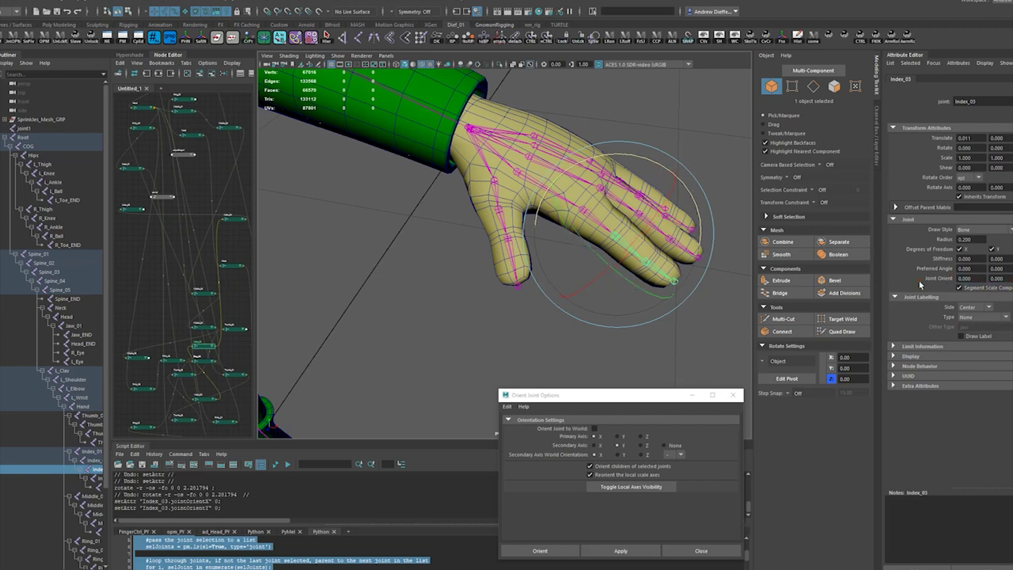
# Set the X and Y joint orient values of Index_04 to 0
pyautogui.click(669, 278)
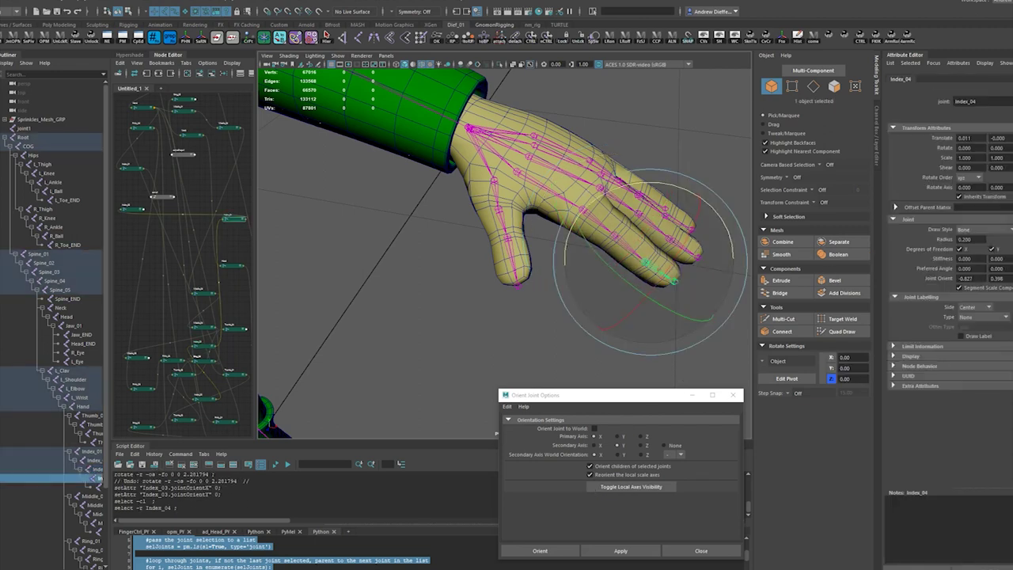
pyautogui.click(965, 279)
pyautogui.write('0')
pyautogui.press('Tab')
pyautogui.write('0')
pyautogui.press('Return')
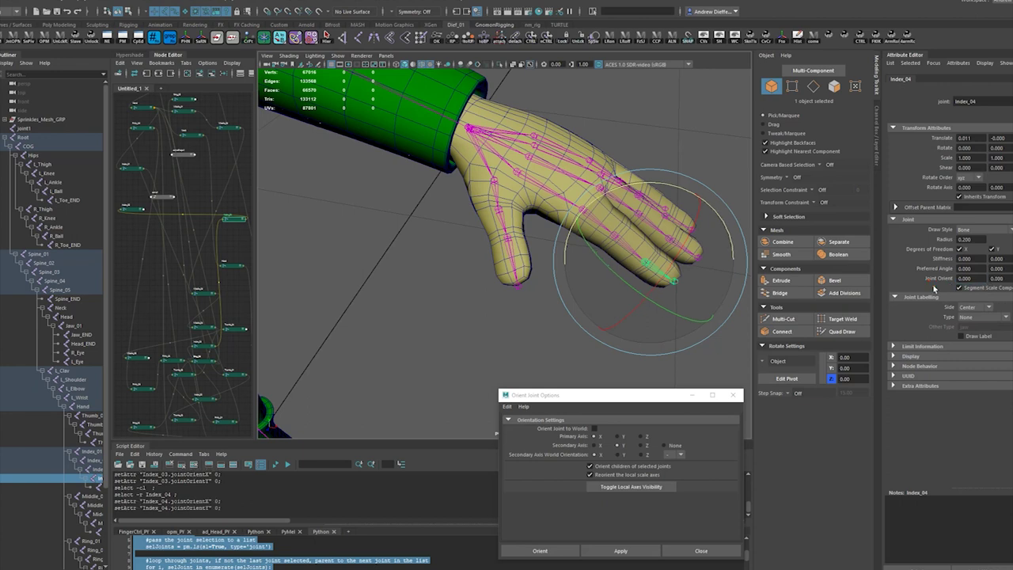
# Set the X and Y joint orient values of Index_02 to 0
pyautogui.click(507, 311)
pyautogui.keyDown('alt'); pyautogui.moveTo(663, 261); pyautogui.dragTo(652, 243); pyautogui.keyUp('alt')
pyautogui.scroll(4, 653, 240)
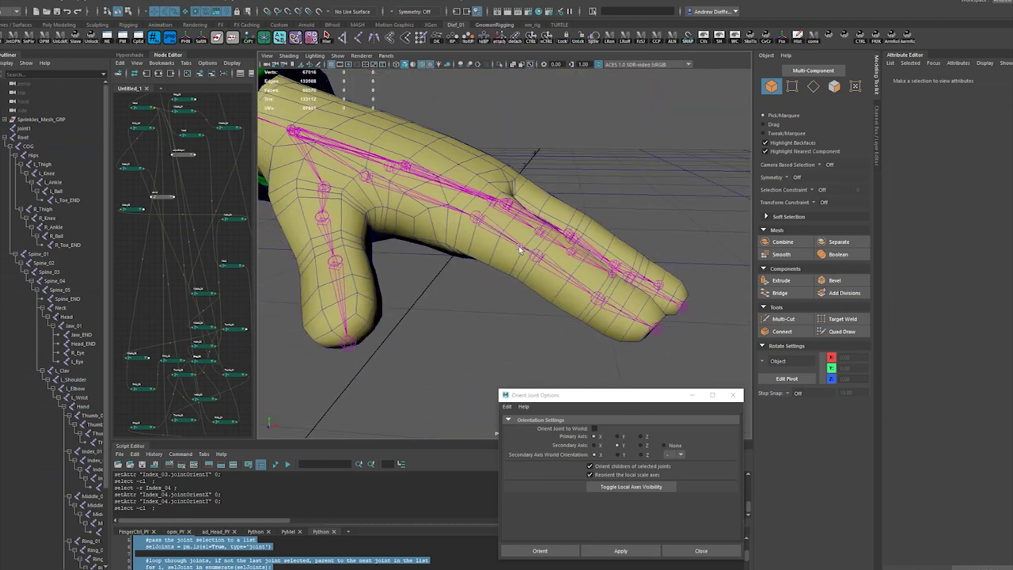
pyautogui.click(520, 250)
pyautogui.click(967, 278)
pyautogui.write('0')
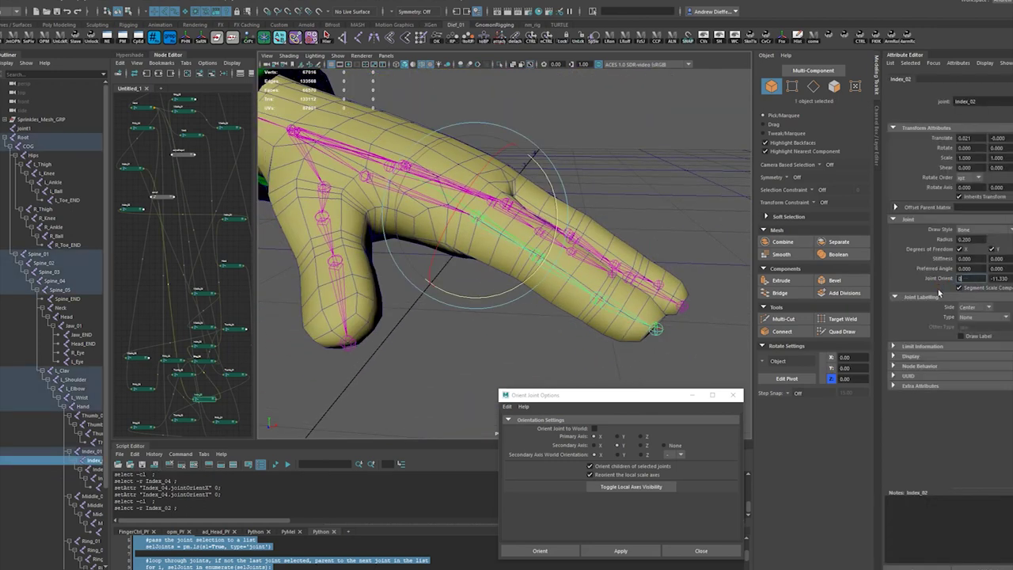
pyautogui.press('Tab')
pyautogui.write('0')
pyautogui.press('Return')
# Examine the index finger from Index_01 and undo the Y joint orient change on Index_02
pyautogui.keyDown('alt'); pyautogui.moveTo(640, 377); pyautogui.dragTo(529, 372); pyautogui.keyUp('alt')
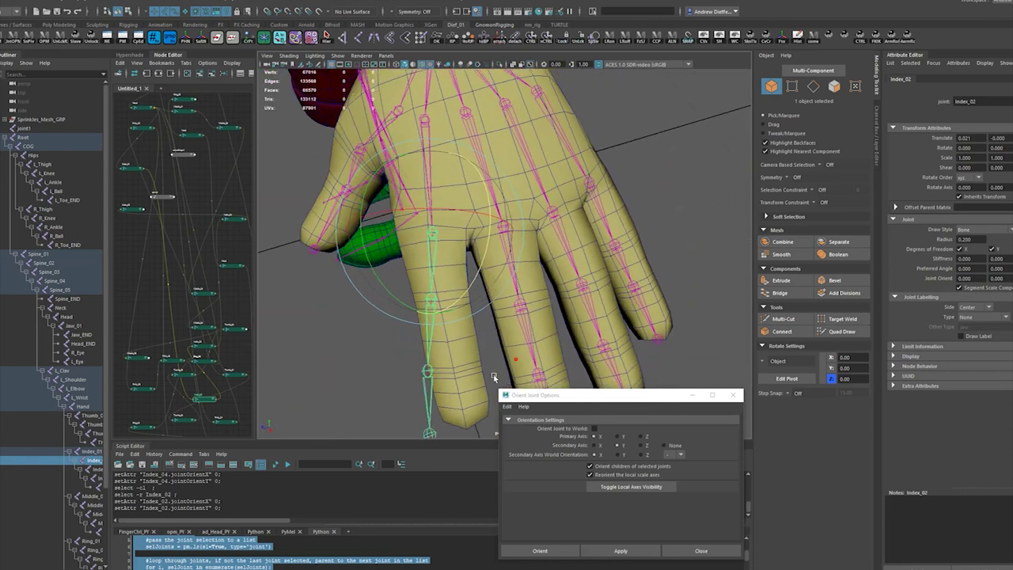
pyautogui.click(336, 353)
pyautogui.click(425, 147)
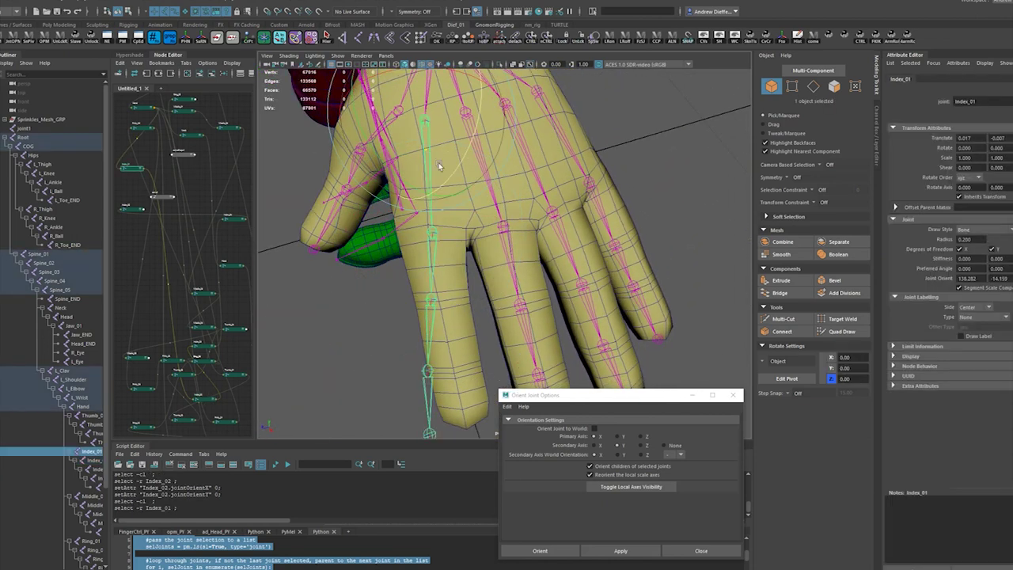
pyautogui.keyDown('alt'); pyautogui.moveTo(561, 268); pyautogui.dragTo(556, 287); pyautogui.keyUp('alt')
pyautogui.hotkey('ctrl', 'z')
pyautogui.hotkey('ctrl', 'z')
pyautogui.hotkey('ctrl', 'z')
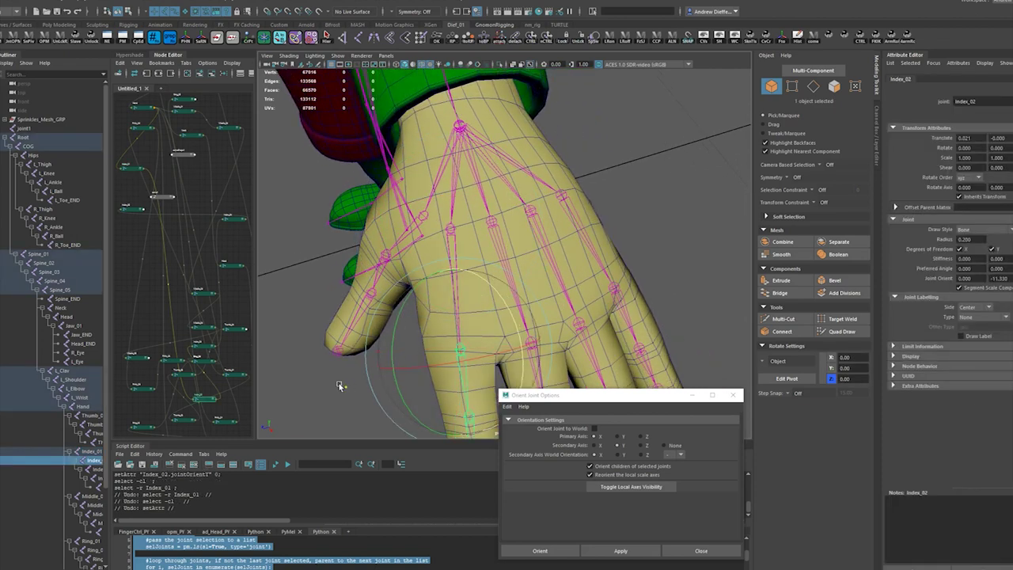
# Compare the rotation axes of Index_01 with L_Shoulder, test-rotating the shoulder about its Z axis and undoing it
pyautogui.keyDown('alt'); pyautogui.moveTo(339, 384); pyautogui.dragTo(355, 346); pyautogui.keyUp('alt')
pyautogui.click(458, 224)
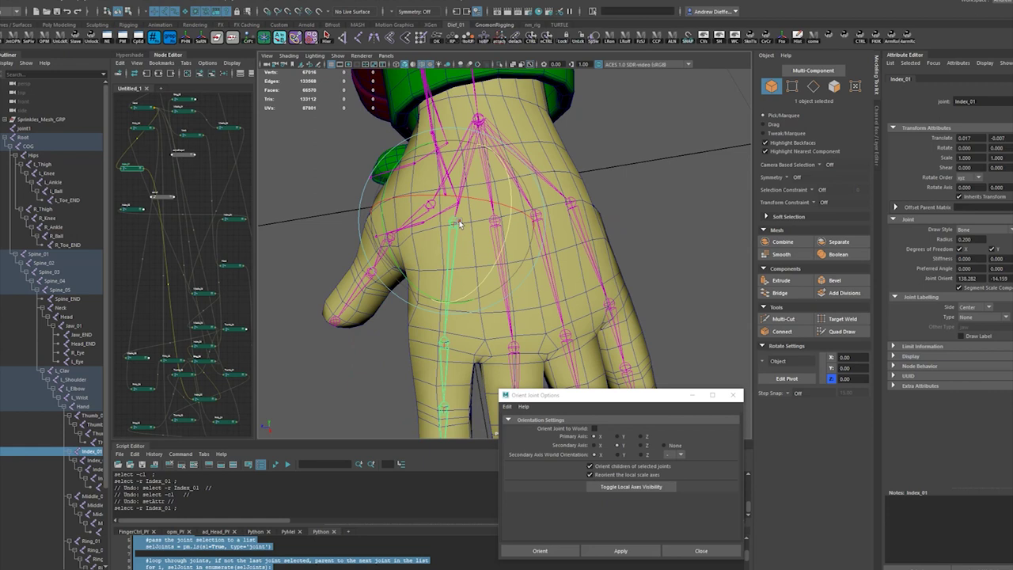
pyautogui.keyDown('alt'); pyautogui.moveTo(461, 226); pyautogui.dragTo(464, 224); pyautogui.keyUp('alt')
pyautogui.scroll(-6, 490, 91)
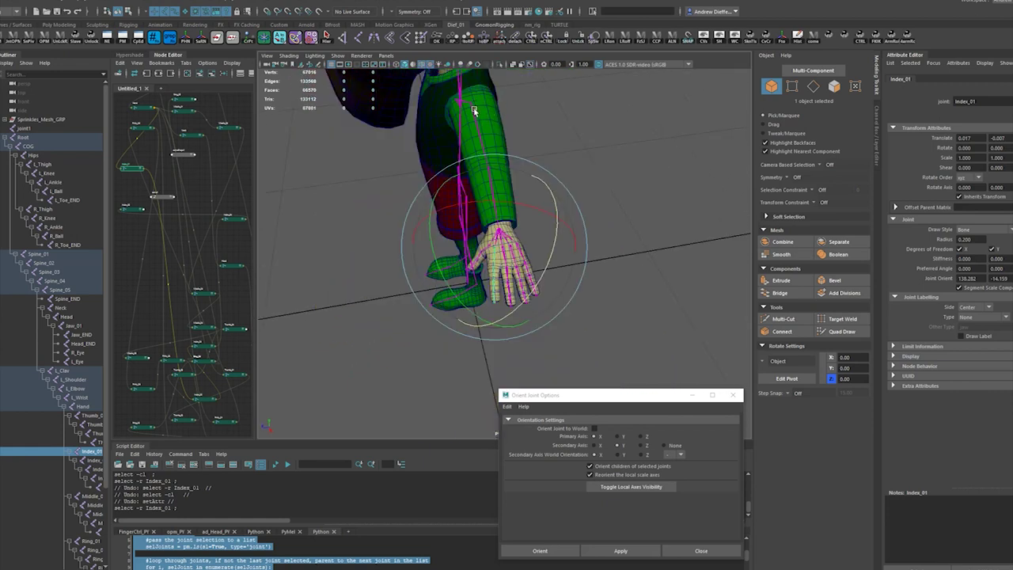
pyautogui.click(473, 112)
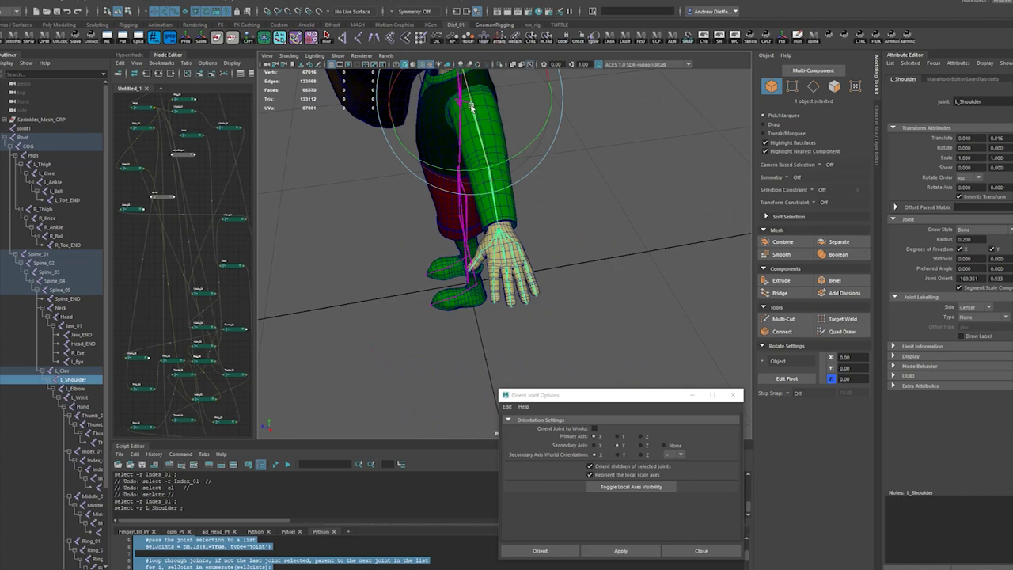
pyautogui.moveTo(471, 106); pyautogui.dragTo(483, 126)
pyautogui.hotkey('ctrl', 'z')
pyautogui.scroll(6, 500, 303)
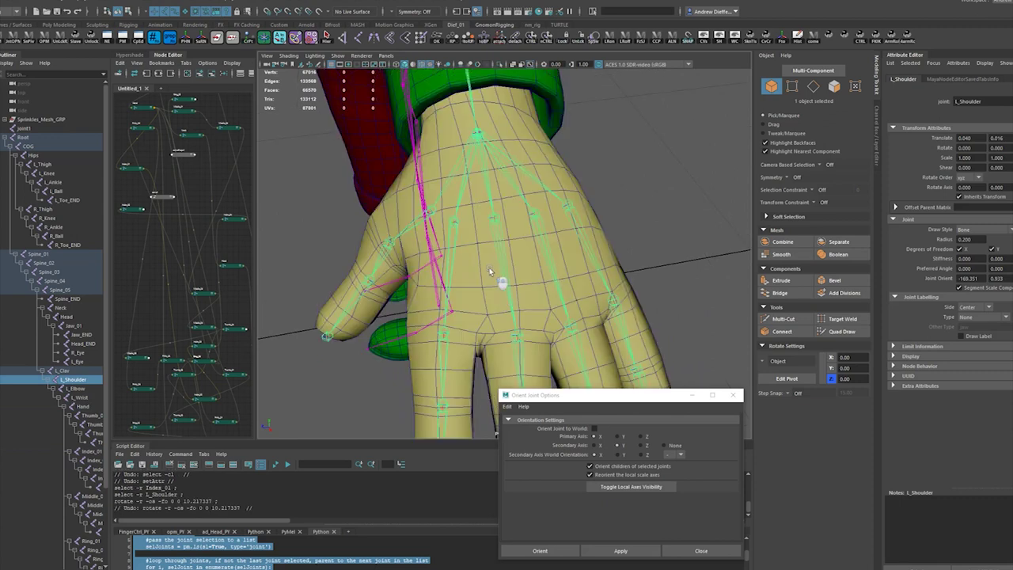
# Select Index_01, close the Orient Joint Options, and open the JAMMSoft Joint Orient Tool set to operate on Selected
pyautogui.click(464, 260)
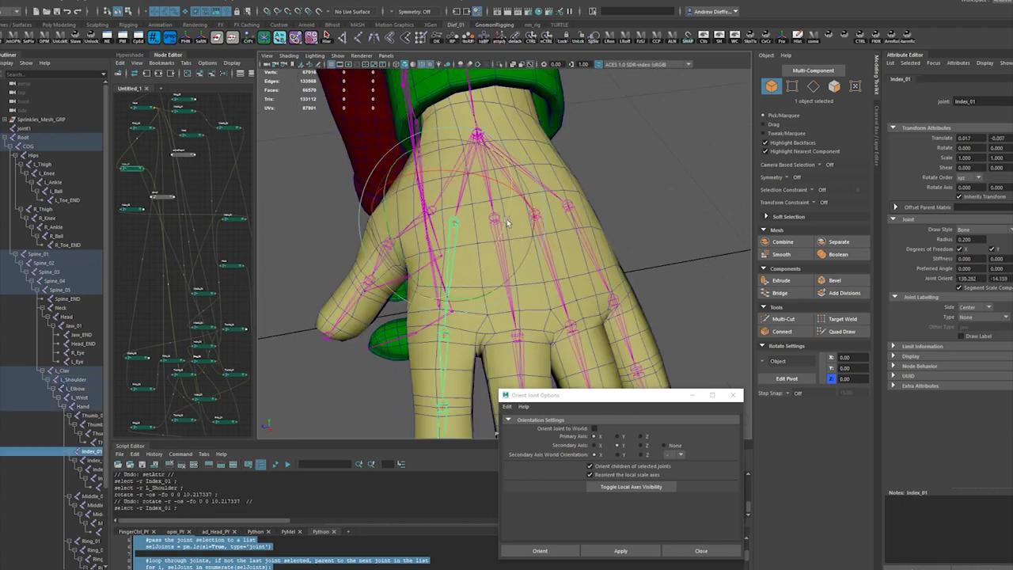
pyautogui.keyDown('alt'); pyautogui.moveTo(452, 293); pyautogui.dragTo(458, 333); pyautogui.keyUp('alt')
pyautogui.click(732, 394)
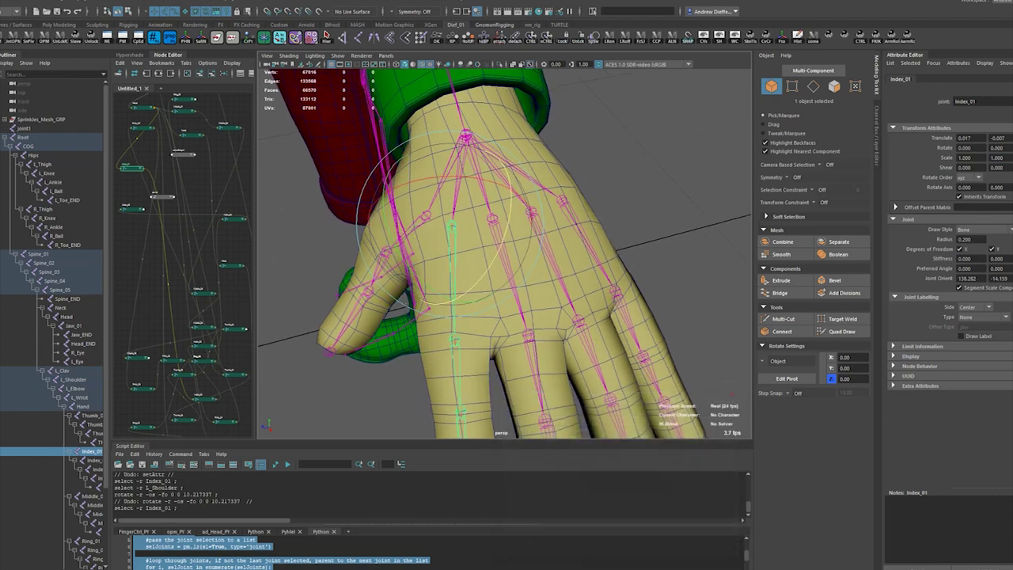
pyautogui.click(11, 37)
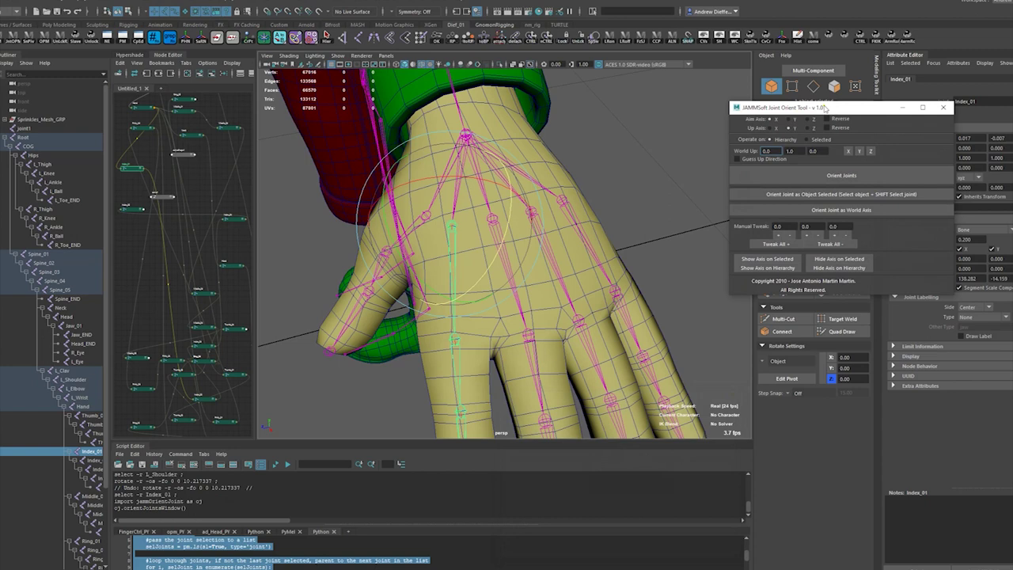
pyautogui.moveTo(822, 107); pyautogui.dragTo(742, 87)
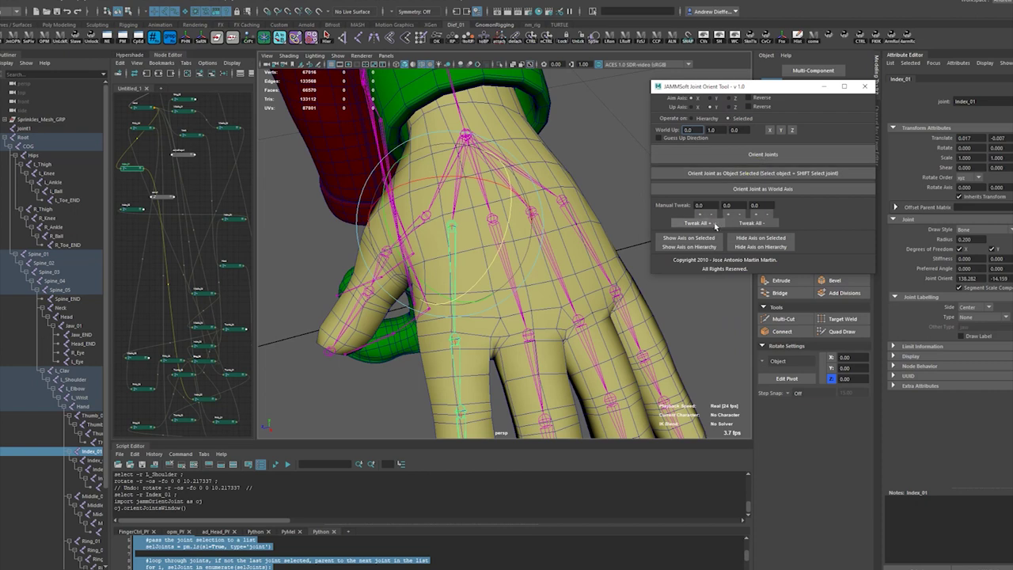
# Set the X manual tweak to 1 and apply one positive tweak to Index_01
pyautogui.click(687, 223)
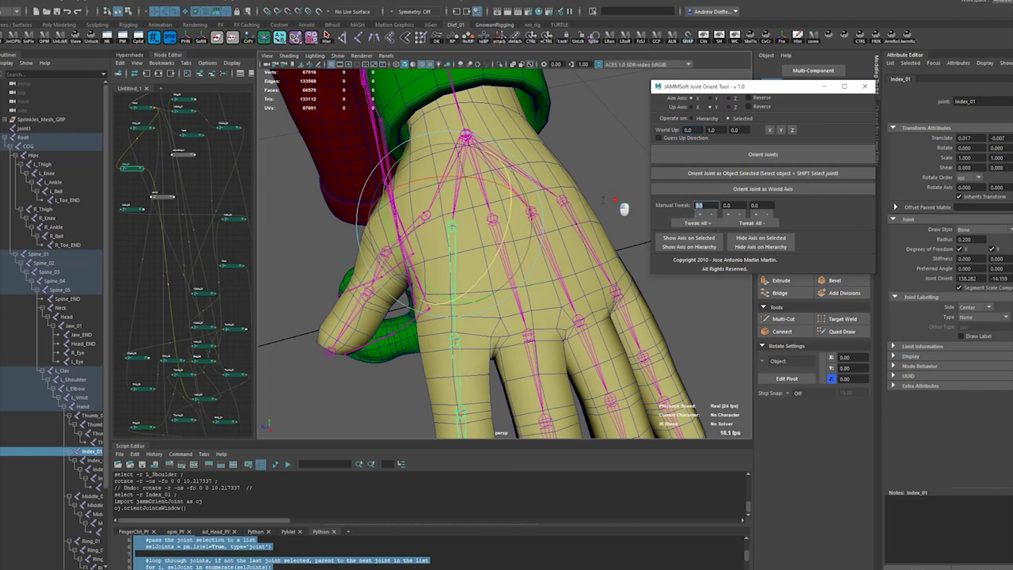
pyautogui.write('1')
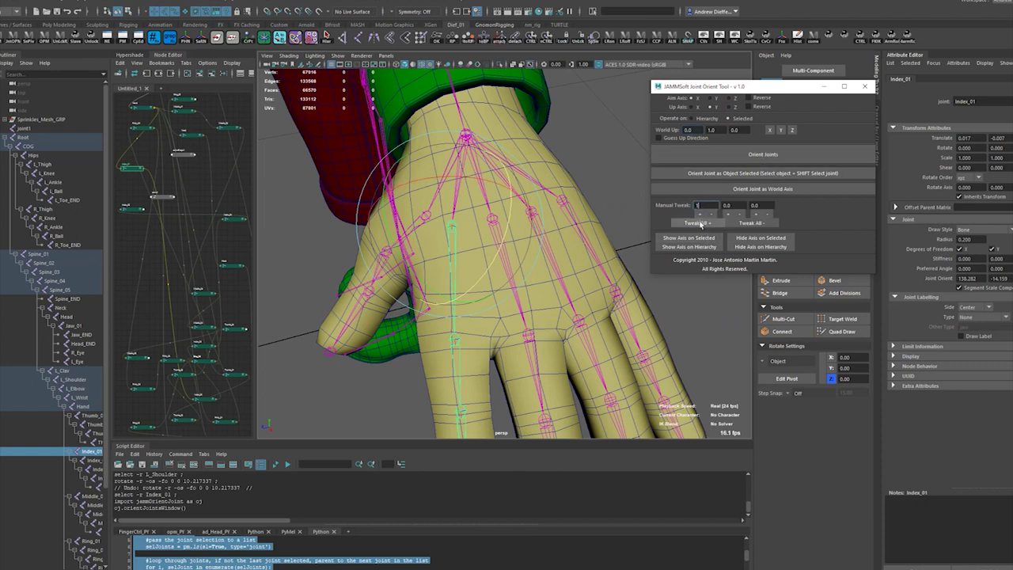
pyautogui.click(696, 223)
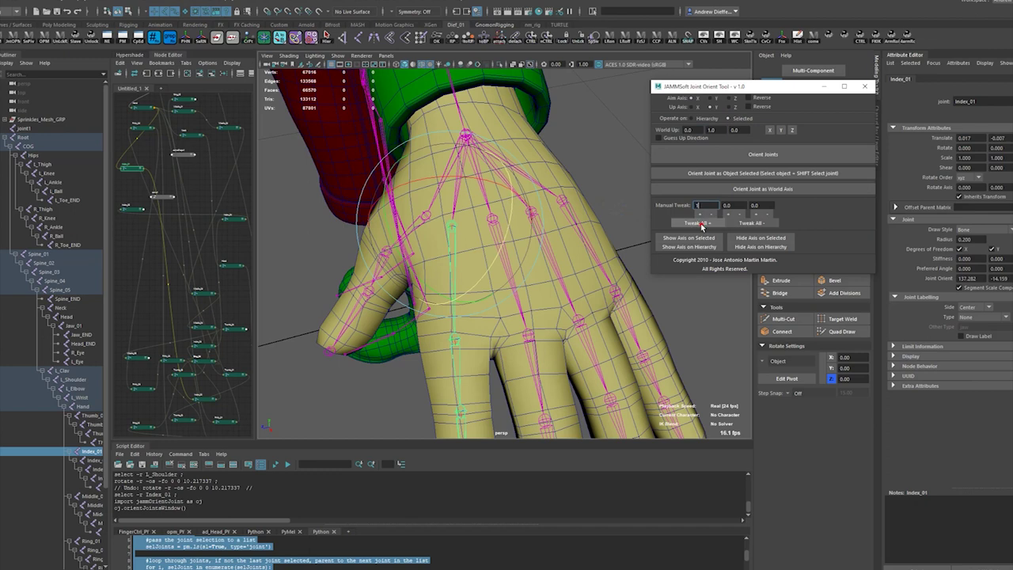
# Apply repeated negative X tweaks of 1 to Index_01 until its X joint orient reaches about -177.7
pyautogui.click(761, 225)
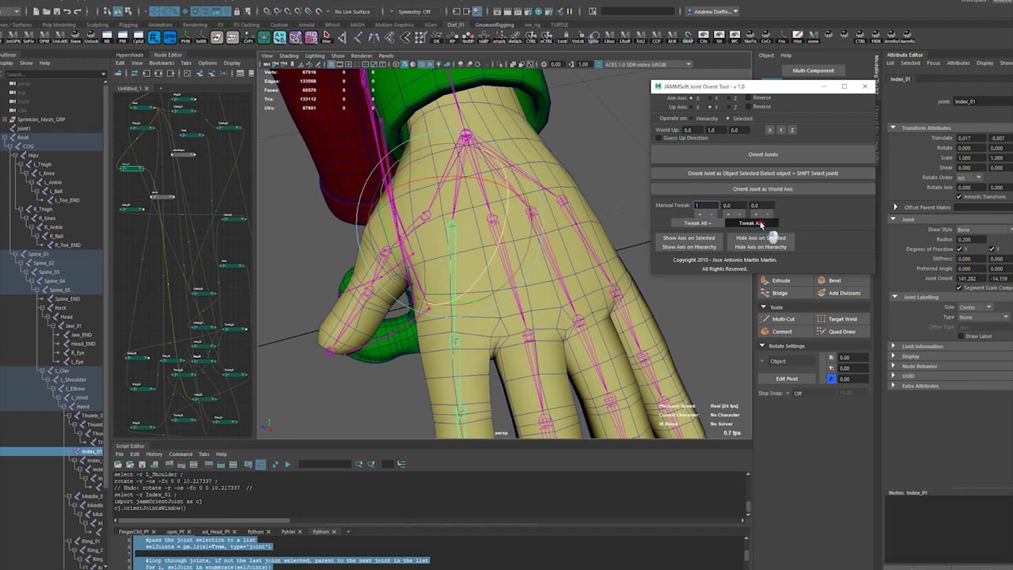
pyautogui.click(761, 225)
pyautogui.click(761, 224)
pyautogui.click(760, 224)
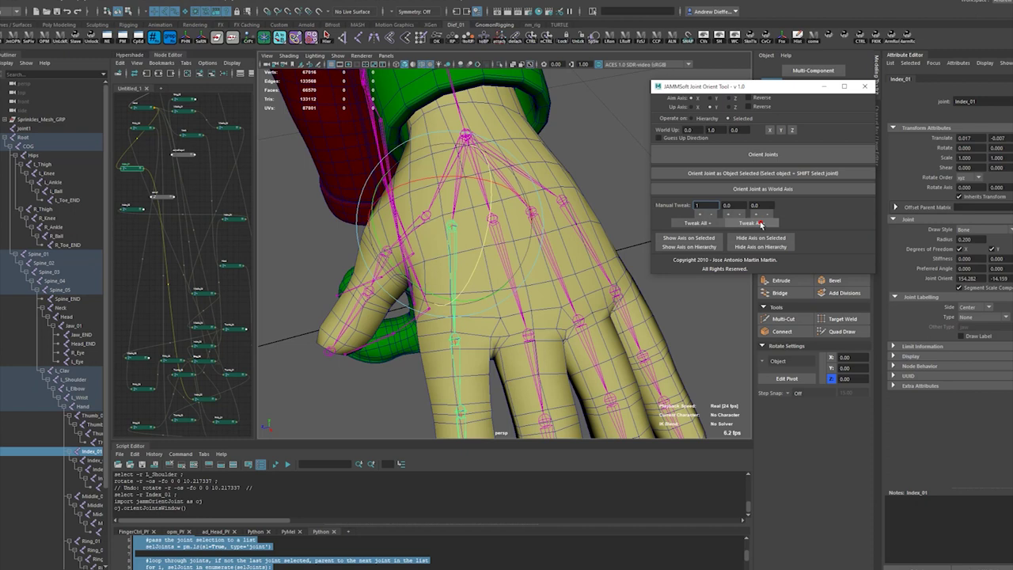
pyautogui.click(760, 224)
pyautogui.click(760, 224)
pyautogui.click(760, 224)
pyautogui.click(760, 224)
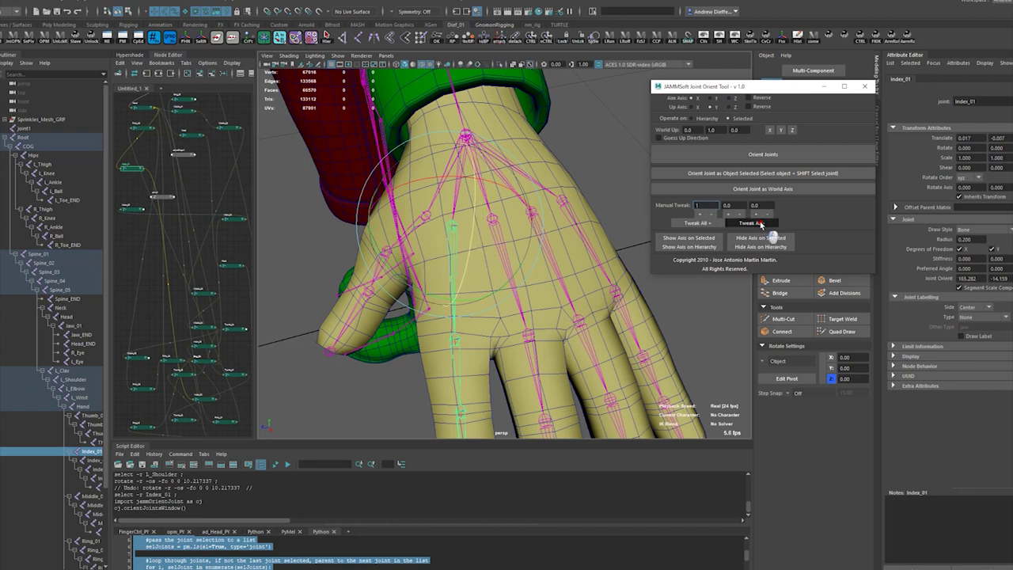
pyautogui.click(760, 224)
pyautogui.click(760, 223)
pyautogui.click(761, 224)
pyautogui.click(760, 224)
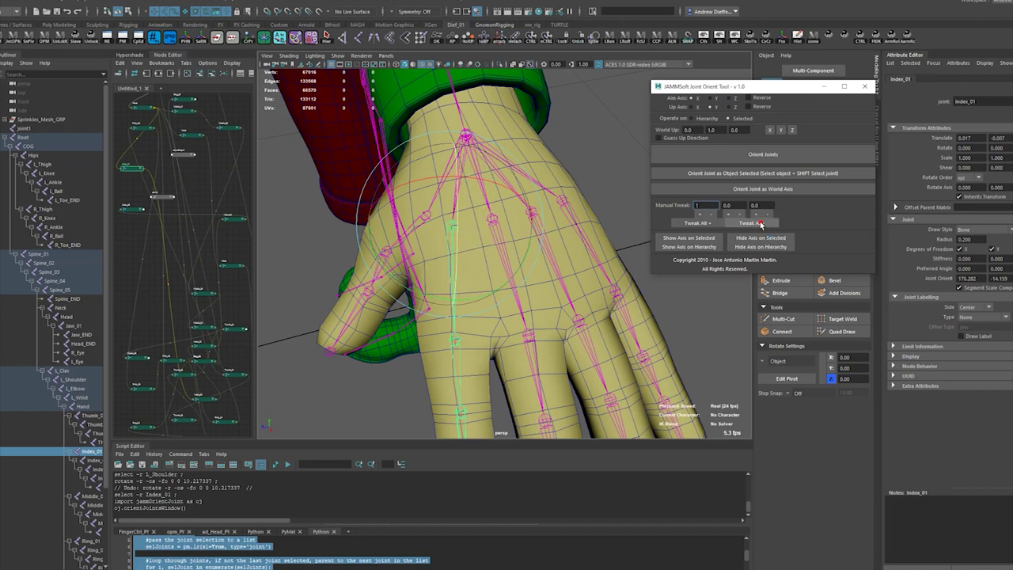
pyautogui.click(760, 224)
pyautogui.click(761, 224)
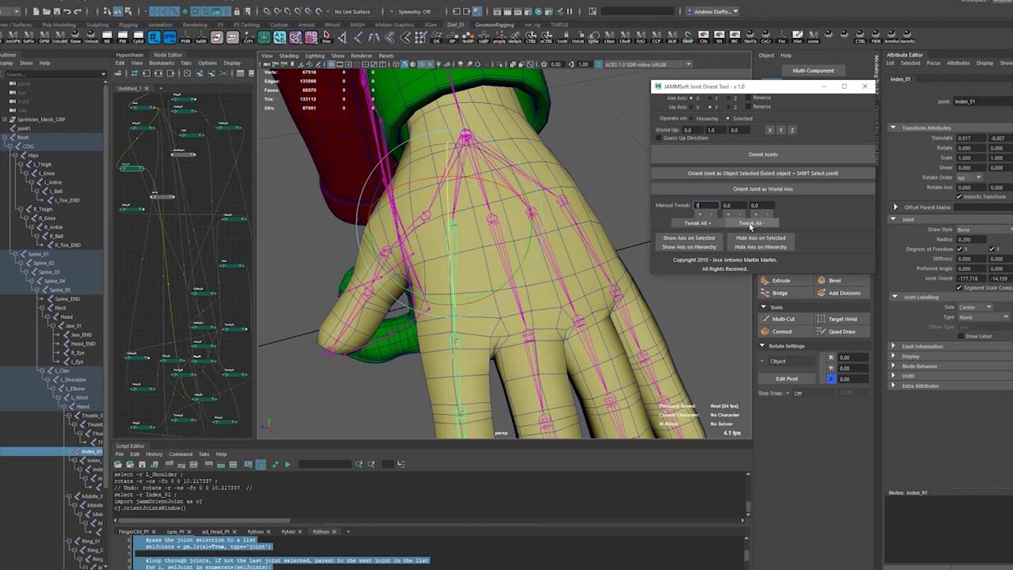
# Check the move axes of Index_01 against those of L_Elbow
pyautogui.press('w')
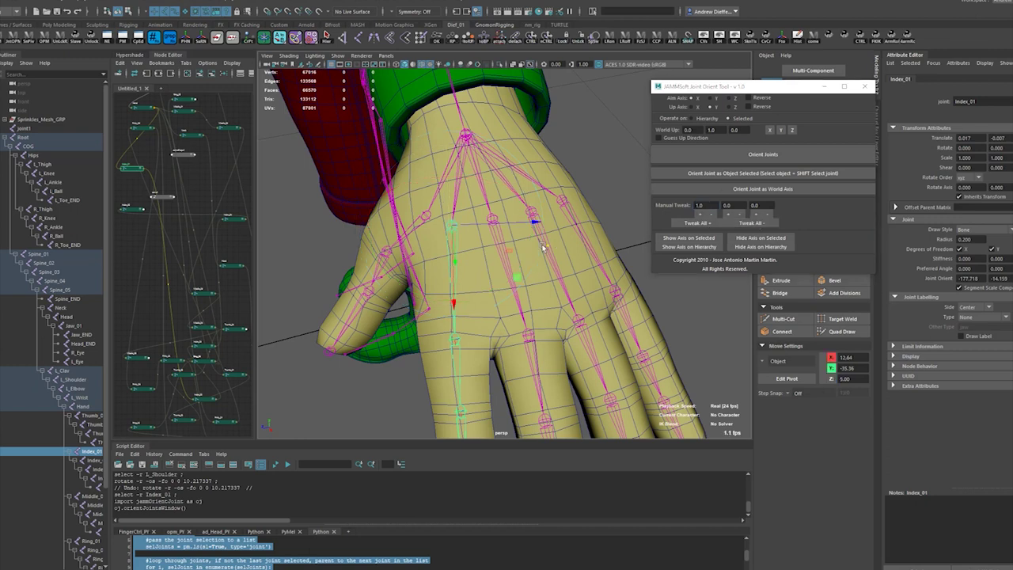
pyautogui.keyDown('alt'); pyautogui.moveTo(542, 249); pyautogui.dragTo(413, 137); pyautogui.keyUp('alt')
pyautogui.click(397, 139)
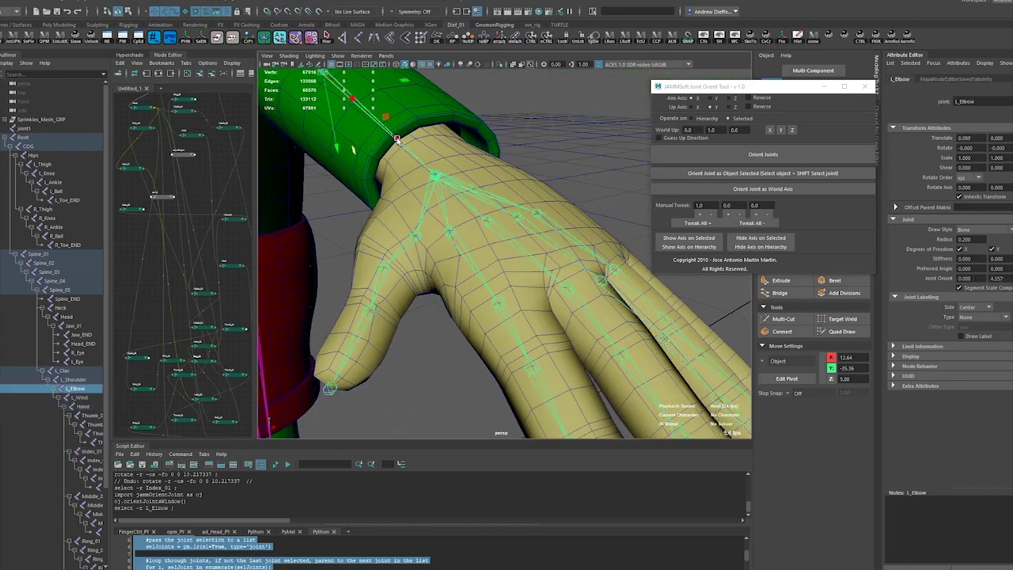
# Select Index_01 and apply one more negative manual tweak of 1 in X to its joint orient
pyautogui.scroll(-5, 397, 143)
pyautogui.scroll(5, 508, 247)
pyautogui.keyDown('alt'); pyautogui.moveTo(546, 280); pyautogui.dragTo(468, 303); pyautogui.keyUp('alt')
pyautogui.click(463, 276)
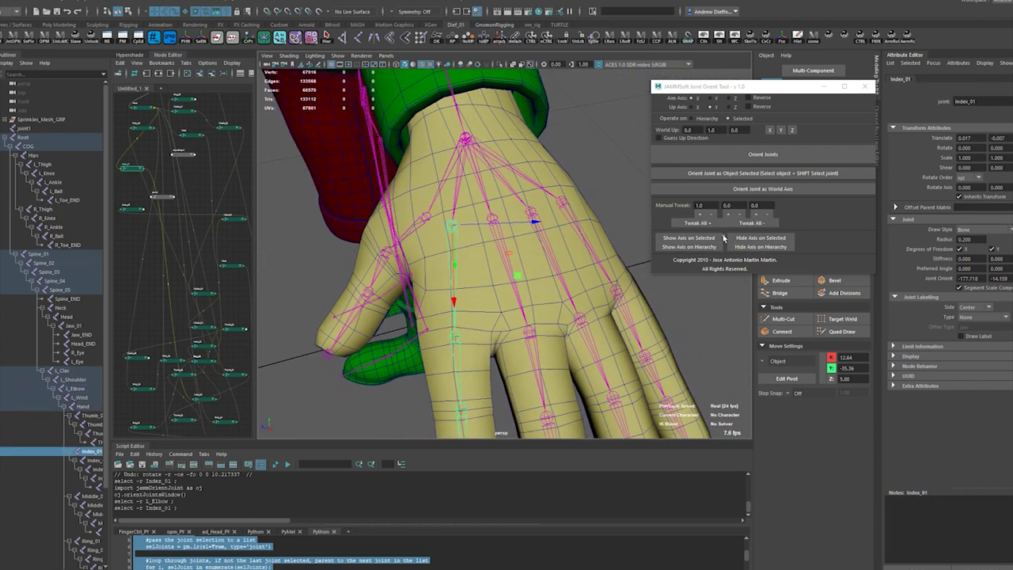
pyautogui.click(700, 204)
pyautogui.click(751, 224)
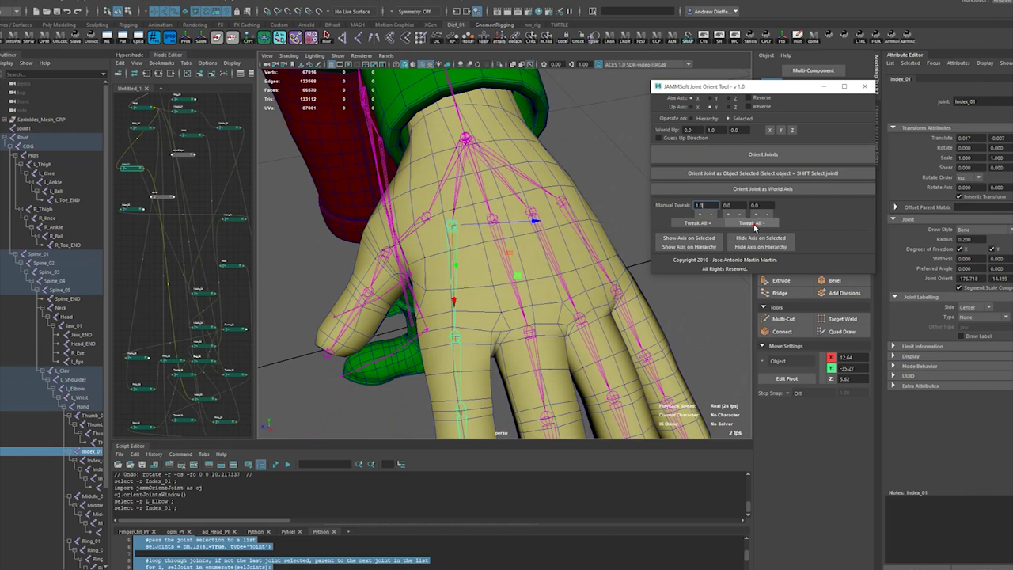
pyautogui.click(726, 225)
pyautogui.moveTo(517, 268)
pyautogui.keyDown('alt'); pyautogui.mouseDown()
pyautogui.moveTo(520, 282)
pyautogui.moveTo(507, 277)
pyautogui.moveTo(517, 281)
pyautogui.moveTo(516, 271)
pyautogui.mouseUp(); pyautogui.keyUp('alt')
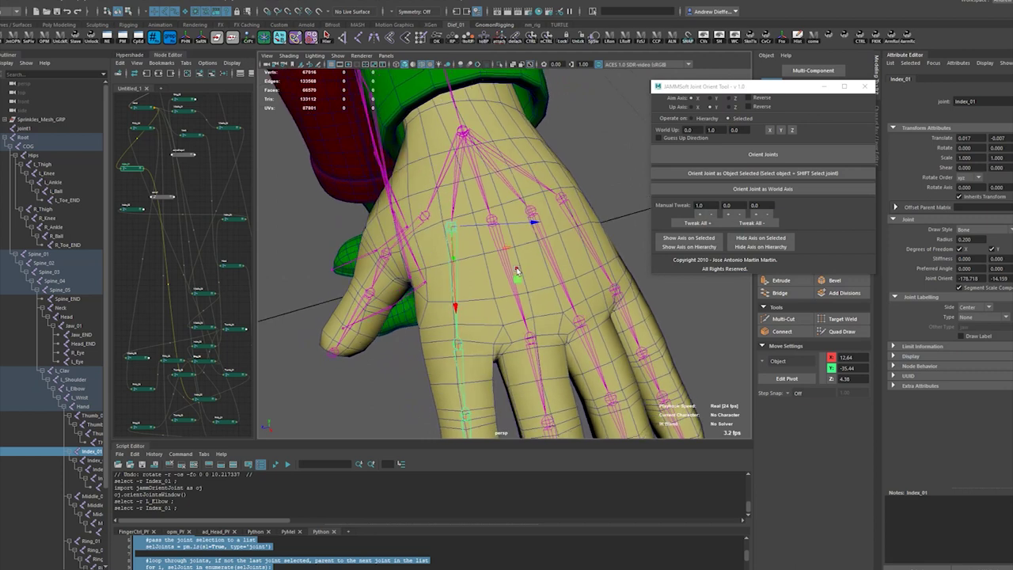
# Set the X and Y joint orient values of Index_02 to 0
pyautogui.click(463, 370)
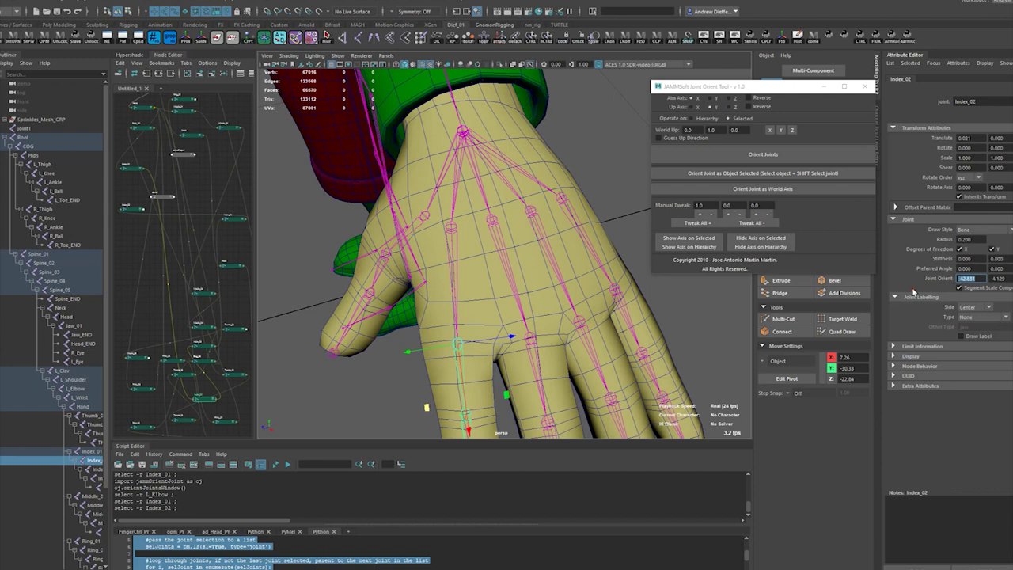
pyautogui.write('0')
pyautogui.press('Tab')
pyautogui.write('0')
pyautogui.press('Tab')
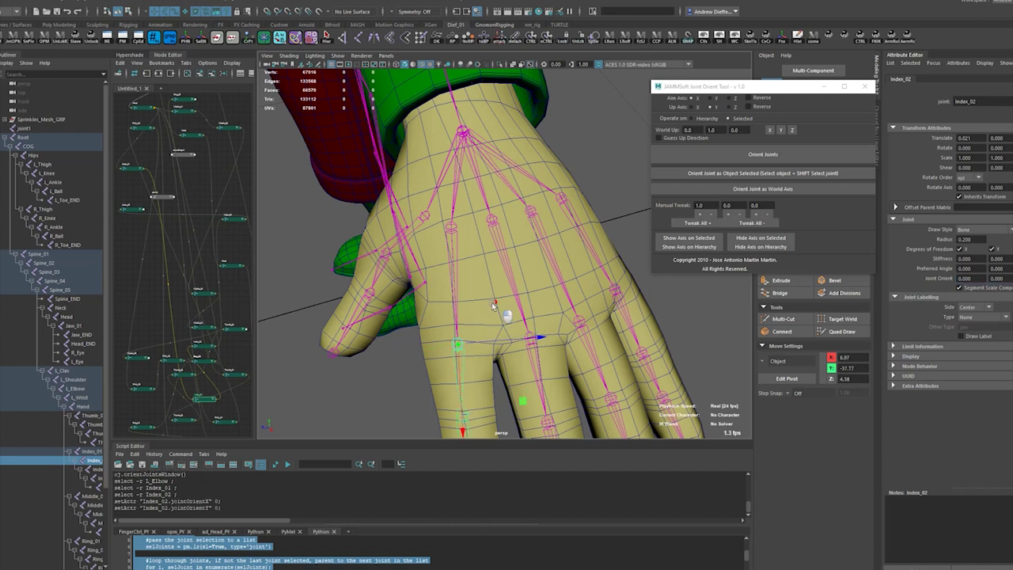
# Check the move axes of Index_03 and Index_04 along the index finger
pyautogui.keyDown('alt'); pyautogui.moveTo(493, 305); pyautogui.dragTo(498, 221); pyautogui.keyUp('alt')
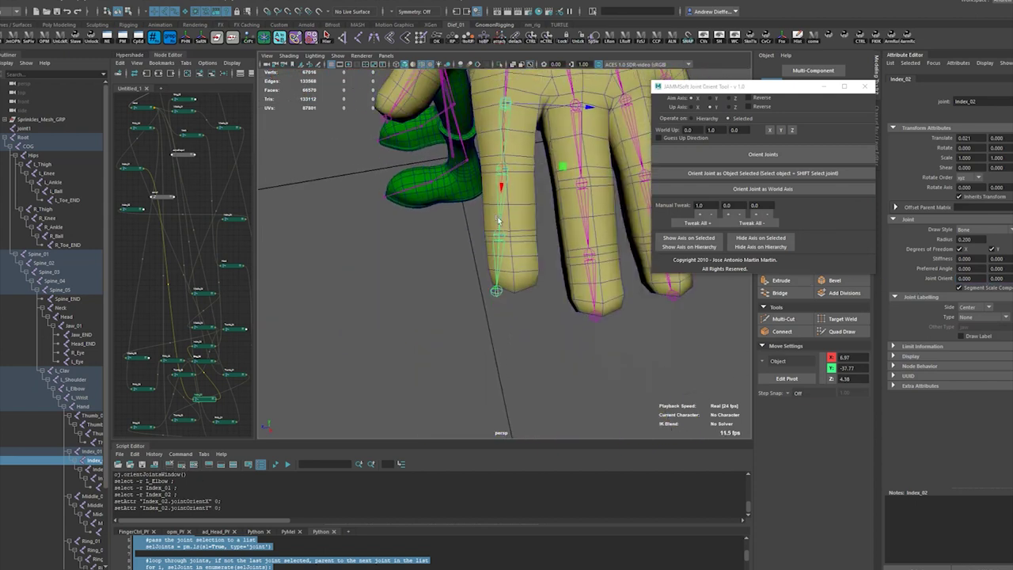
pyautogui.click(498, 220)
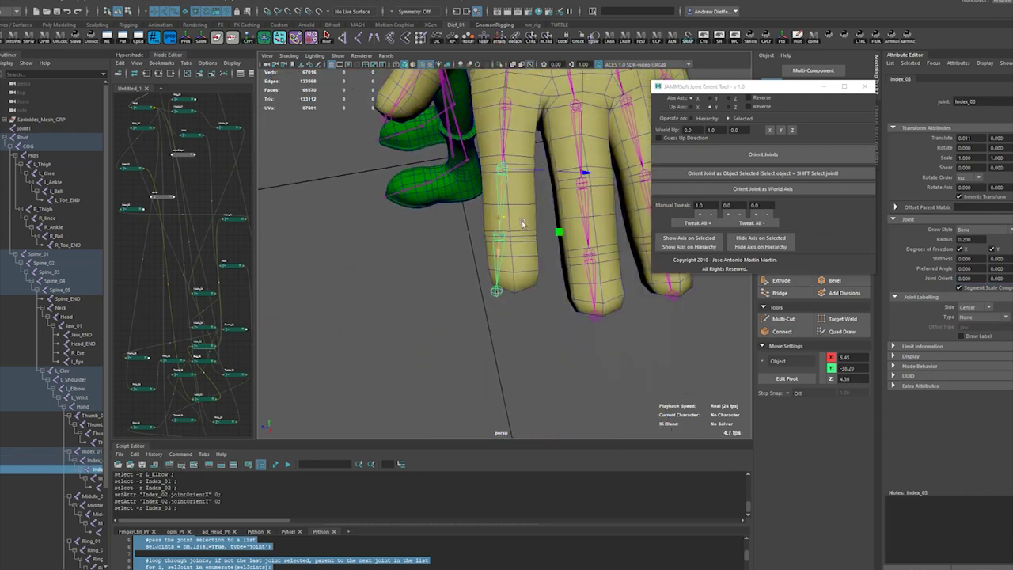
pyautogui.click(496, 280)
pyautogui.keyDown('alt'); pyautogui.moveTo(521, 214); pyautogui.dragTo(517, 238, button='middle'); pyautogui.keyUp('alt')
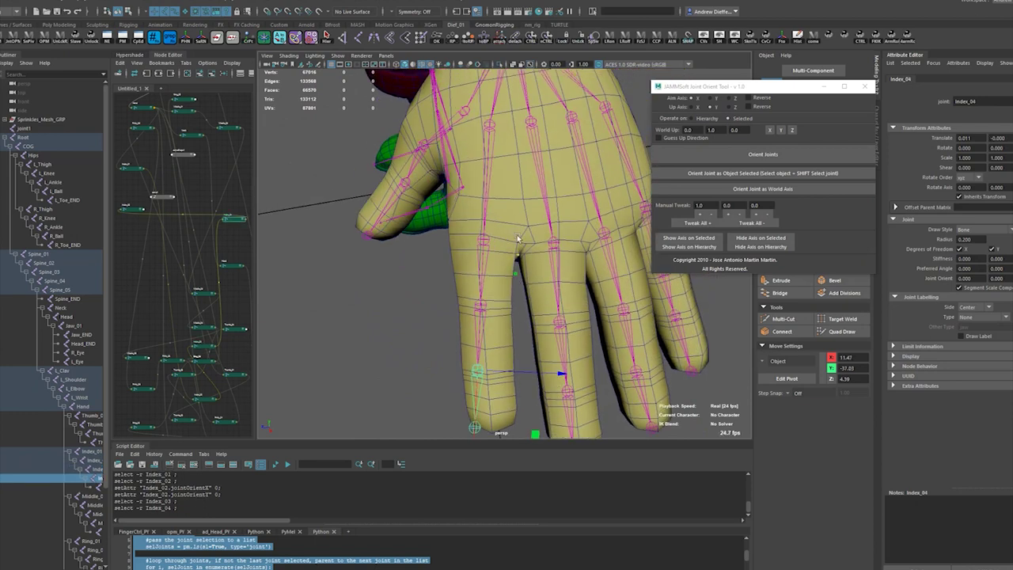
# Rotate Index_01 to about -3.67 degrees in Y and shift it slightly so the chain follows the index finger's centre
pyautogui.click(488, 176)
pyautogui.press('e')
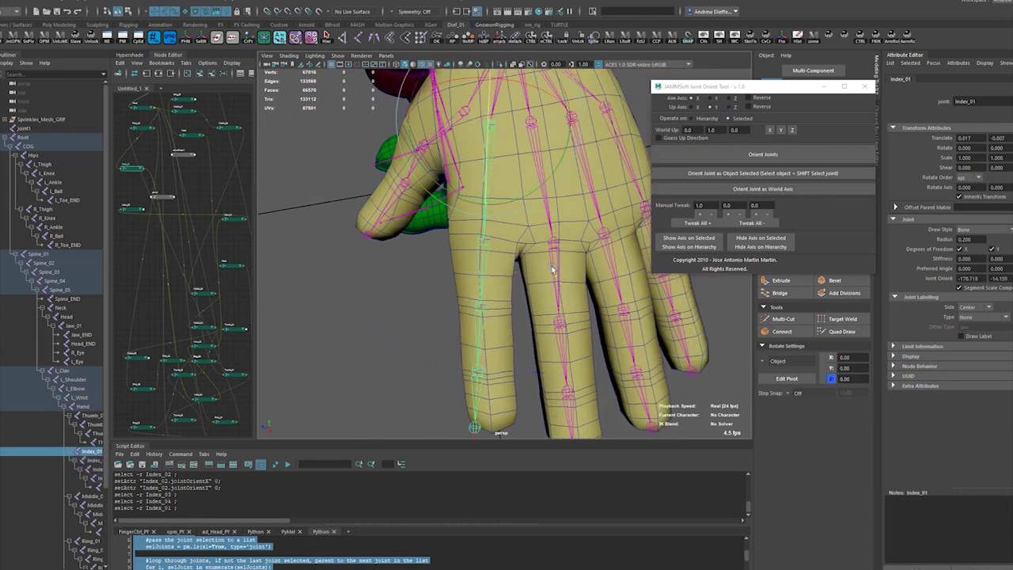
pyautogui.moveTo(508, 201); pyautogui.dragTo(513, 200)
pyautogui.press('w')
pyautogui.moveTo(554, 188); pyautogui.dragTo(524, 187, button='middle')
pyautogui.press('e')
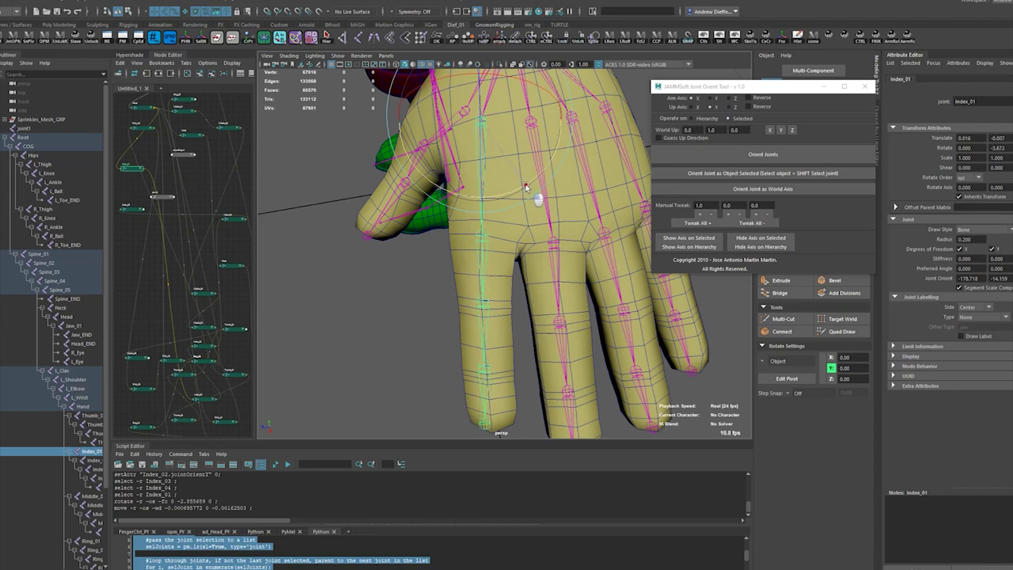
pyautogui.keyDown('alt'); pyautogui.moveTo(526, 205); pyautogui.dragTo(518, 209); pyautogui.keyUp('alt')
# Rotate Index_02 by about -2.37 degrees around Y and about -3.61 degrees around Z to follow the finger
pyautogui.click(484, 255)
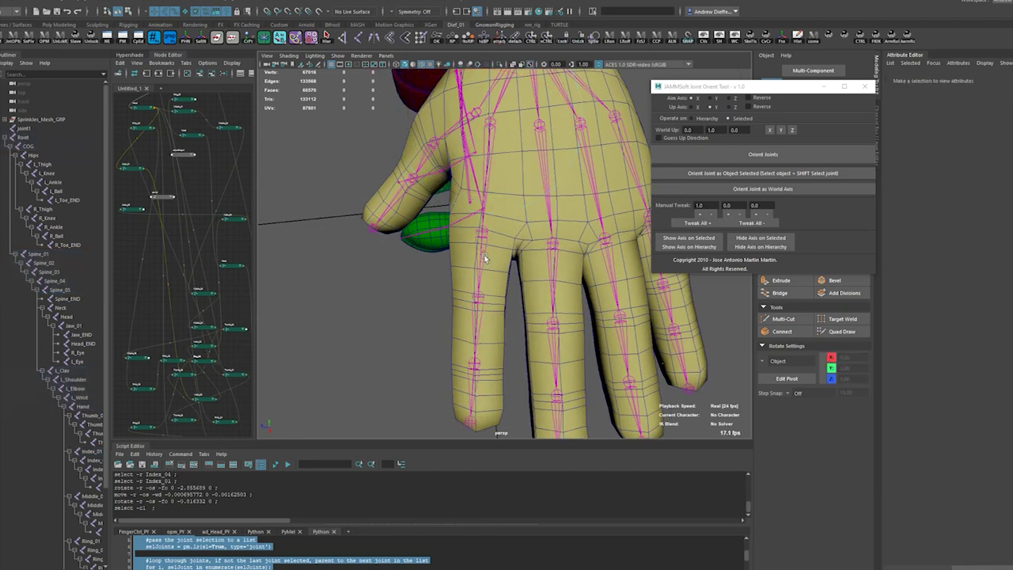
pyautogui.click(479, 247)
pyautogui.moveTo(516, 305); pyautogui.dragTo(519, 303, button='middle')
pyautogui.keyDown('alt'); pyautogui.moveTo(519, 303); pyautogui.dragTo(553, 198); pyautogui.keyUp('alt')
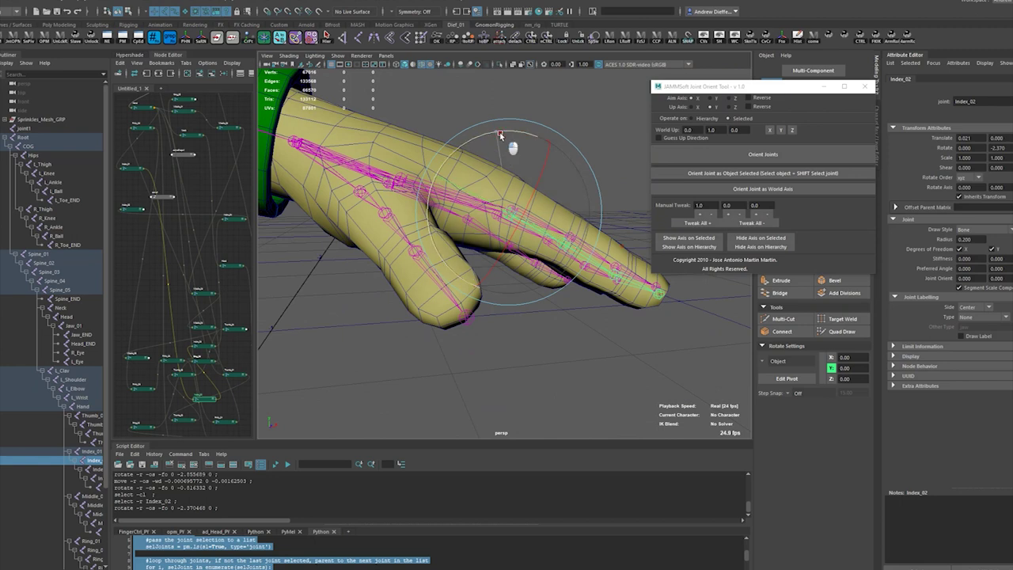
pyautogui.moveTo(497, 136); pyautogui.dragTo(542, 129)
# Rotate Index_03 by about 1.45 degrees and Index_04 by about 11.04 degrees around Z
pyautogui.click(595, 269)
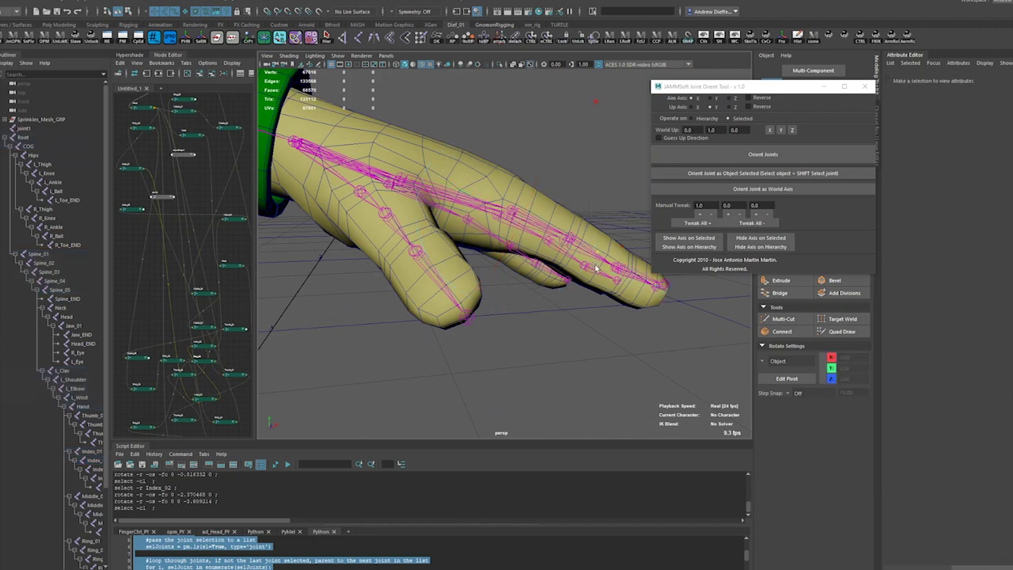
pyautogui.click(582, 258)
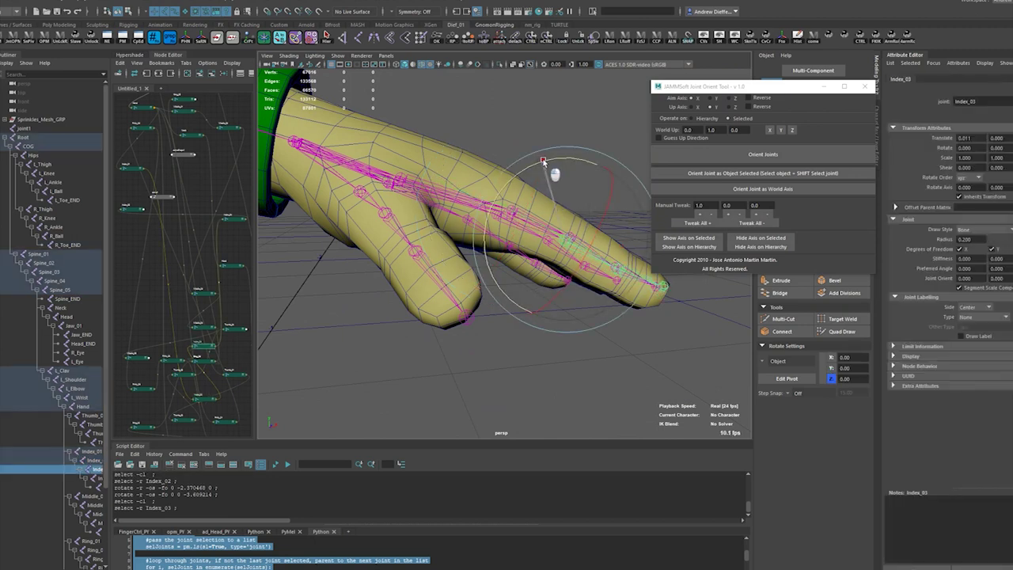
pyautogui.moveTo(543, 162); pyautogui.dragTo(548, 164)
pyautogui.keyDown('alt'); pyautogui.moveTo(556, 201); pyautogui.dragTo(546, 249); pyautogui.keyUp('alt')
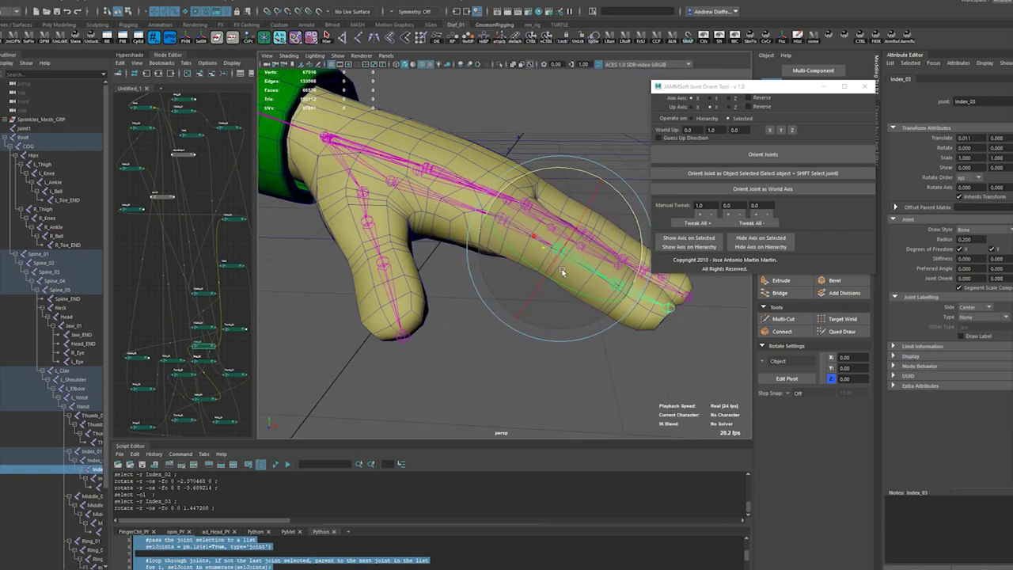
pyautogui.click(647, 369)
pyautogui.click(631, 291)
pyautogui.moveTo(611, 204)
pyautogui.mouseDown()
pyautogui.moveTo(628, 207)
pyautogui.moveTo(618, 207)
pyautogui.mouseUp()
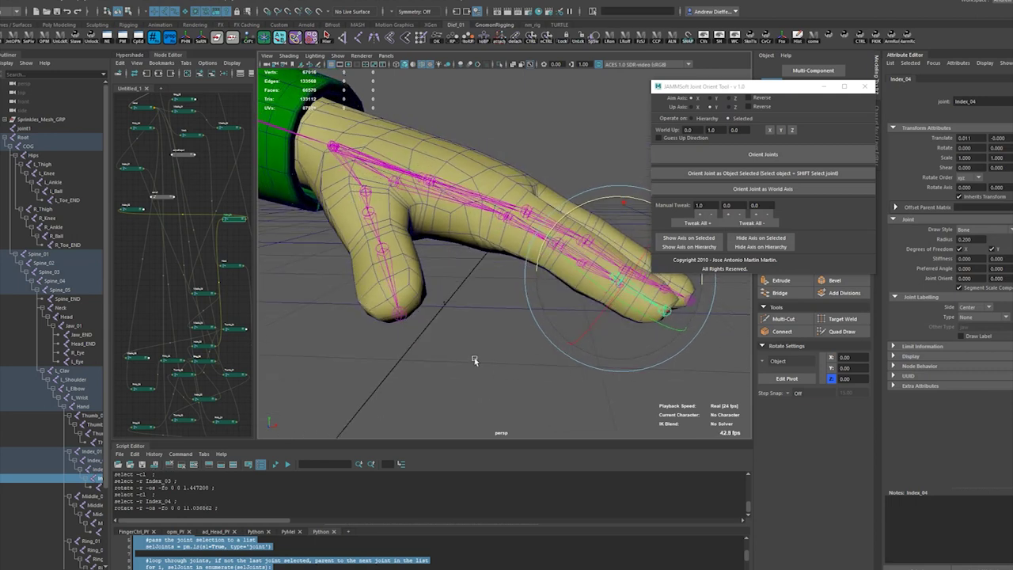
# Scale Index_03 by about 1.09 and Index_01 by about 1.002 along X
pyautogui.click(565, 247)
pyautogui.press('r')
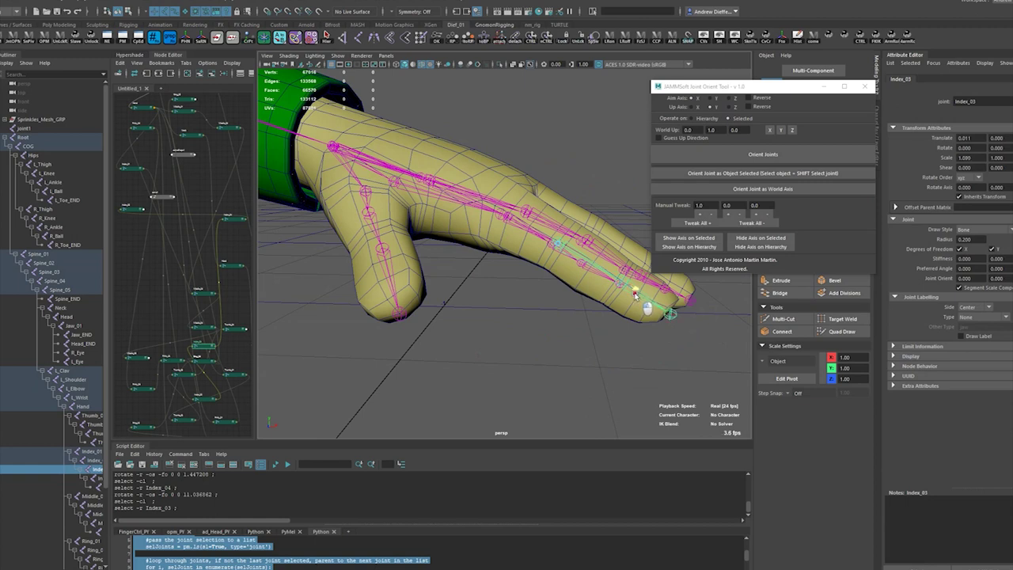
pyautogui.moveTo(635, 294); pyautogui.dragTo(635, 294)
pyautogui.keyDown('alt'); pyautogui.moveTo(522, 261); pyautogui.dragTo(527, 241); pyautogui.keyUp('alt')
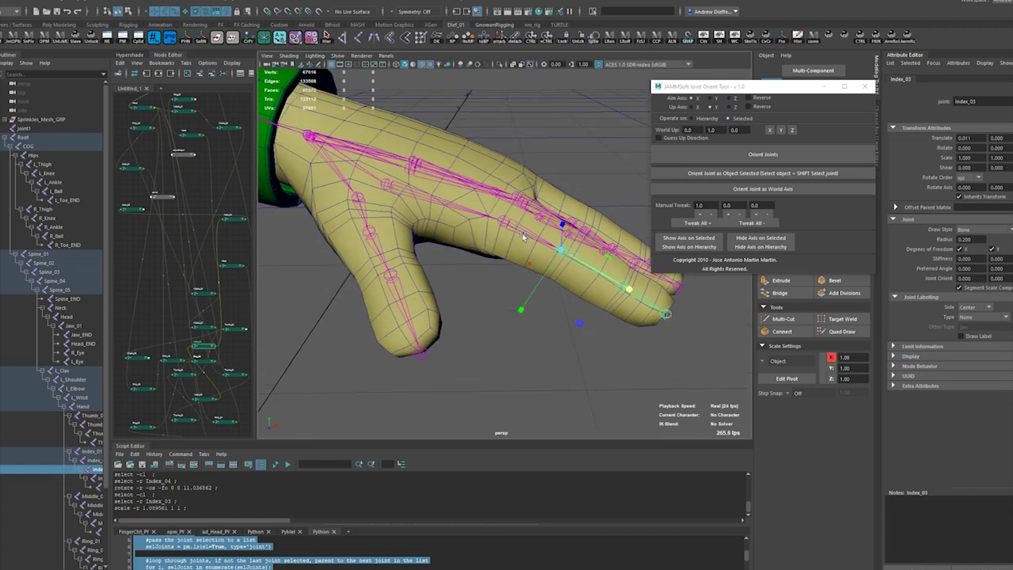
pyautogui.click(522, 233)
pyautogui.keyDown('alt'); pyautogui.moveTo(444, 210); pyautogui.dragTo(468, 204); pyautogui.keyUp('alt')
pyautogui.click(470, 204)
# Move Index_01 slightly in negative Y and rotate it by about 3.9 degrees around Z
pyautogui.press('e')
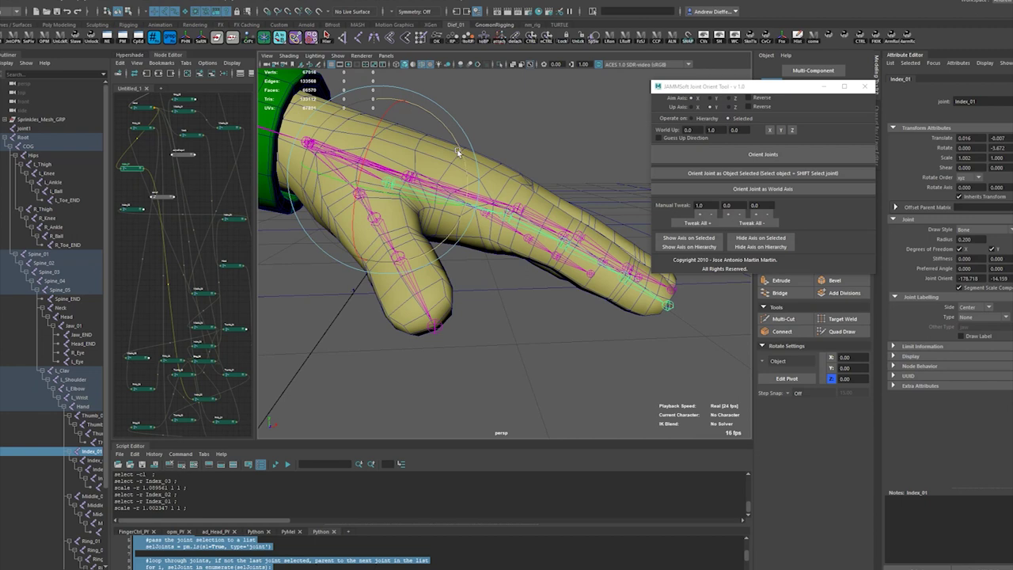
pyautogui.press('w')
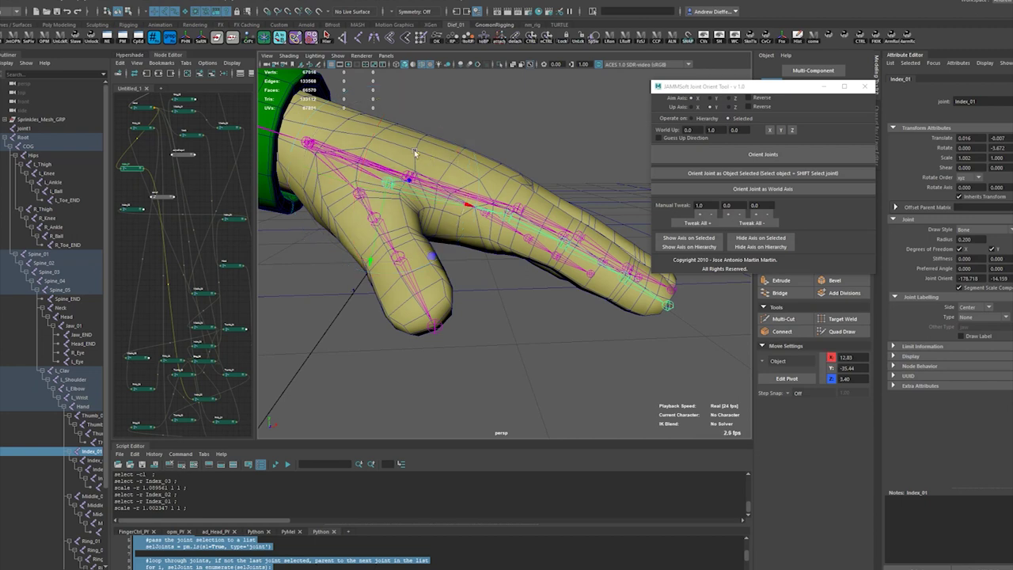
pyautogui.moveTo(375, 230); pyautogui.dragTo(381, 215)
pyautogui.press('e')
pyautogui.moveTo(457, 143); pyautogui.dragTo(470, 145)
pyautogui.keyDown('alt'); pyautogui.moveTo(483, 154); pyautogui.dragTo(497, 176); pyautogui.keyUp('alt')
# Scale Index_02 along X to about 1.087
pyautogui.click(516, 212)
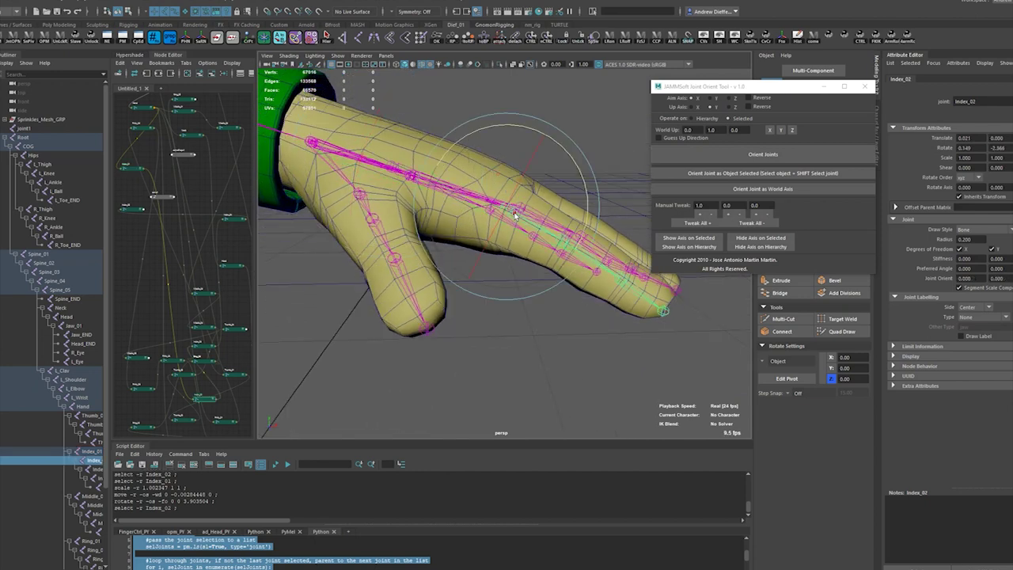
pyautogui.press('w')
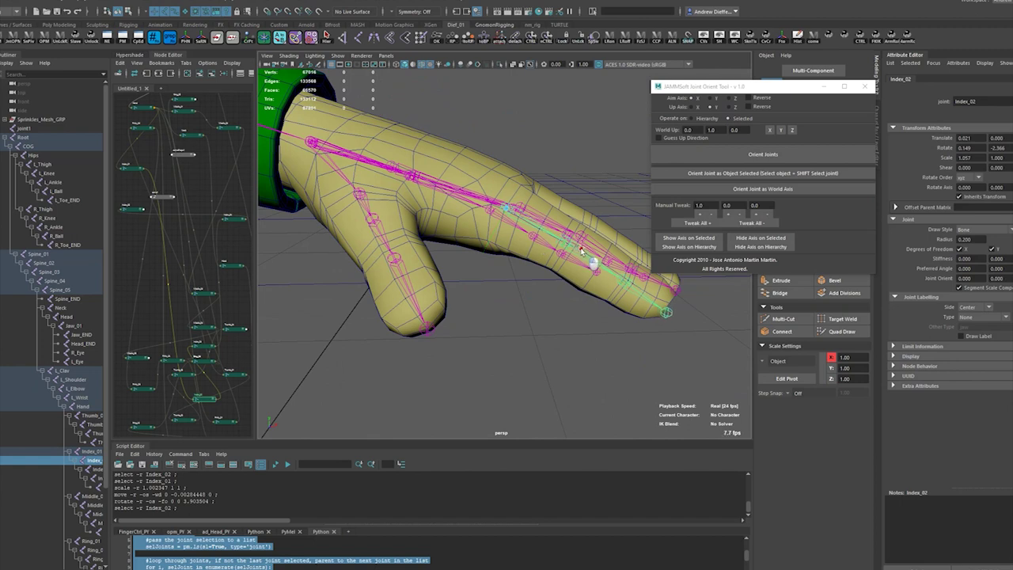
pyautogui.moveTo(585, 252); pyautogui.dragTo(586, 254)
pyautogui.keyDown('alt'); pyautogui.moveTo(631, 295); pyautogui.dragTo(617, 290); pyautogui.keyUp('alt')
# Shorten the fingertip segments by scaling Index_03 by about 0.976 and Index_04 by about 0.991 along X
pyautogui.click(649, 302)
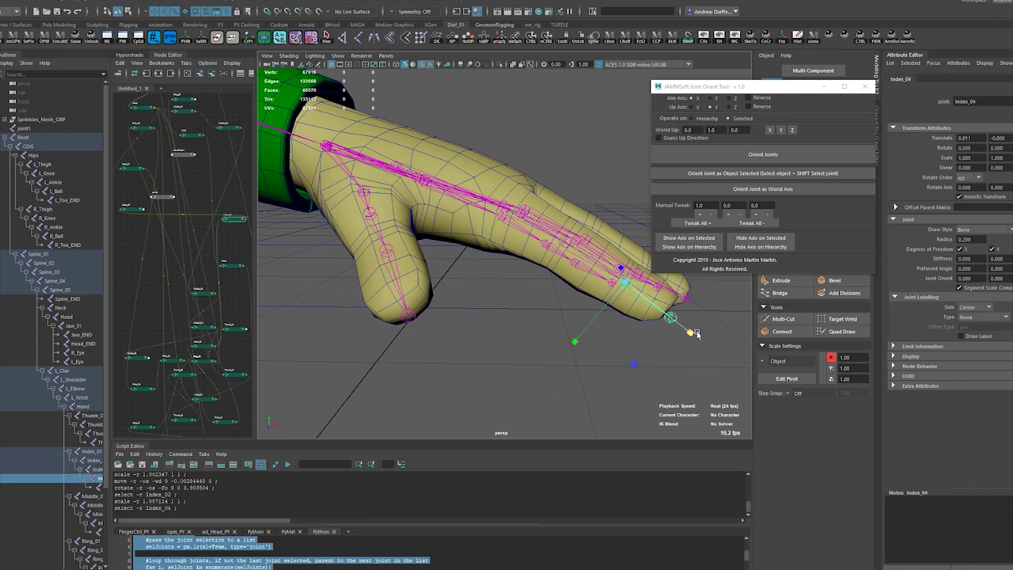
pyautogui.click(655, 301)
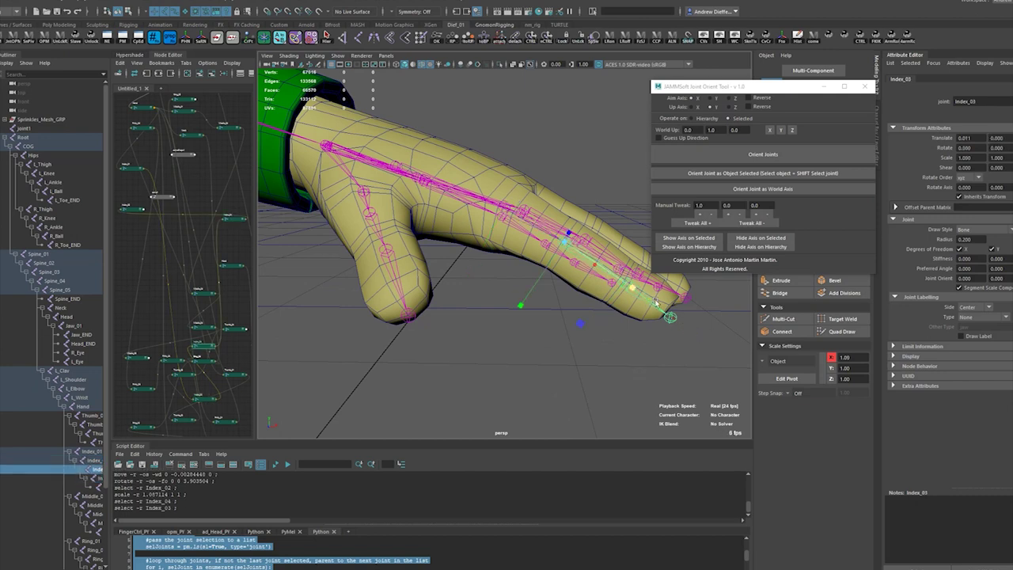
pyautogui.moveTo(631, 291); pyautogui.dragTo(633, 288)
pyautogui.click(669, 317)
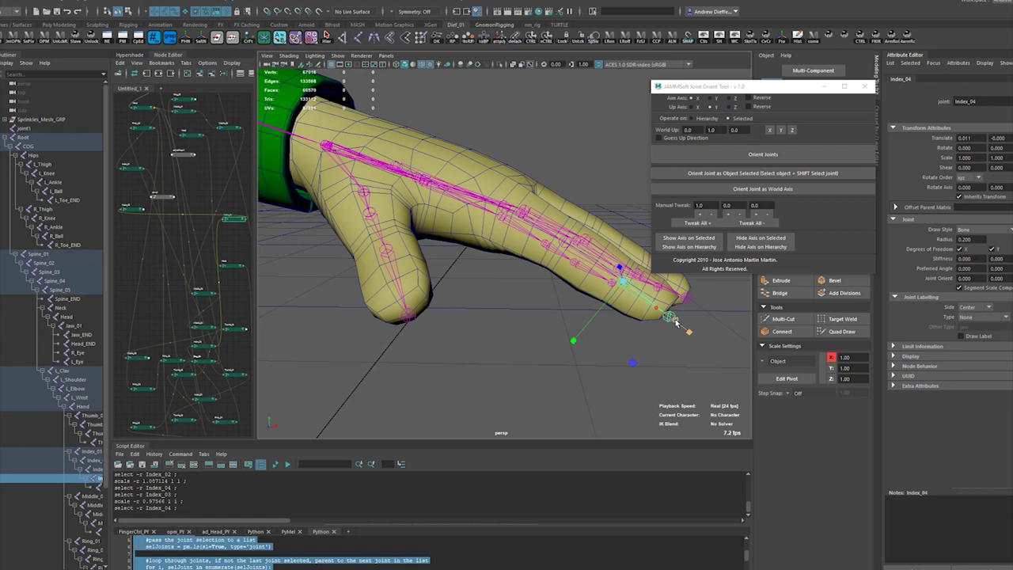
pyautogui.moveTo(687, 331); pyautogui.dragTo(688, 333)
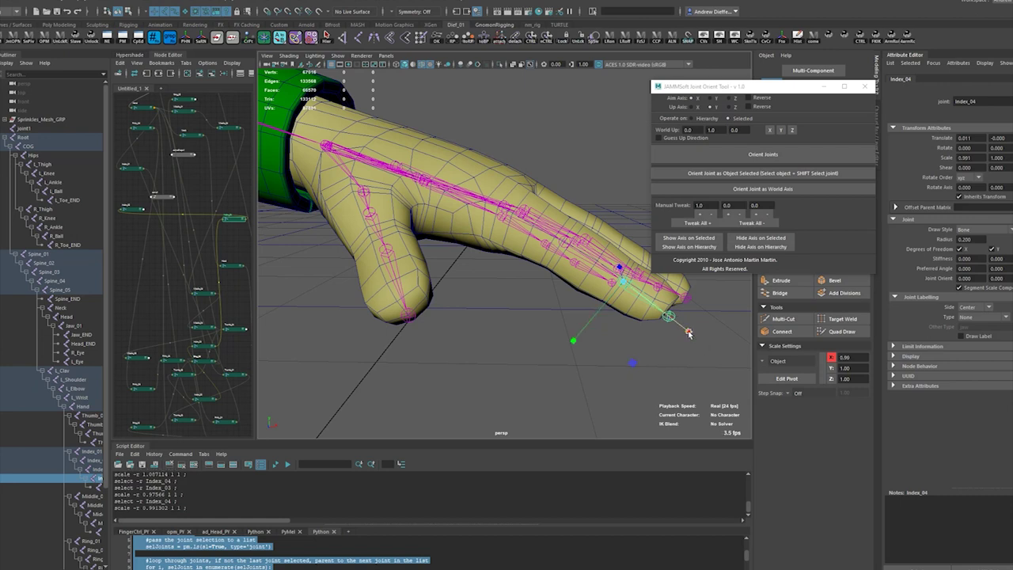
# Rotate Index_04 by about -1.36 degrees around Z, then clear the selection
pyautogui.press('e')
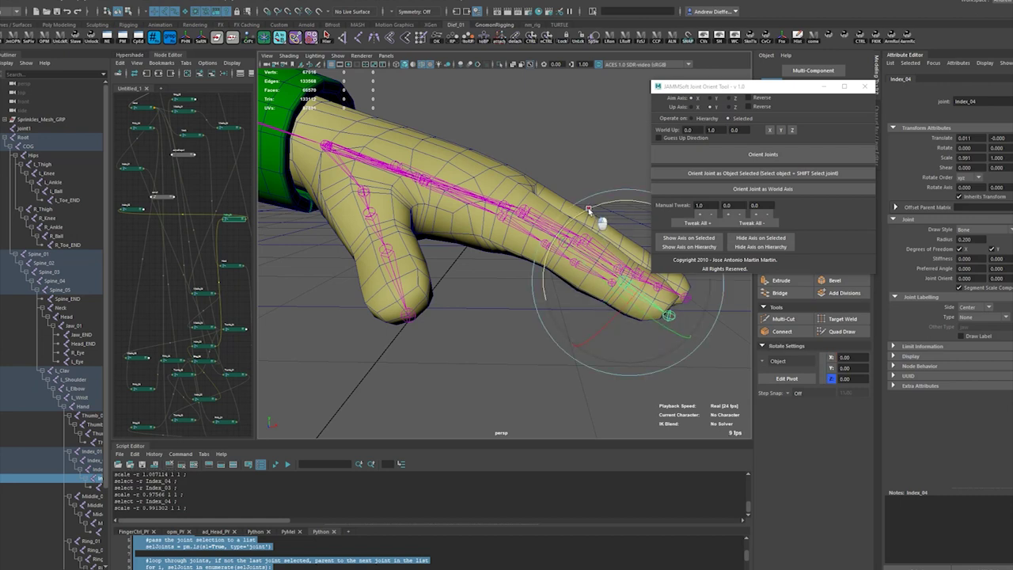
pyautogui.moveTo(588, 209); pyautogui.dragTo(579, 220)
pyautogui.click(456, 320)
# Rotate Index_02 slightly in the negative direction around Z to align the chain inside the finger
pyautogui.keyDown('alt'); pyautogui.moveTo(520, 309); pyautogui.dragTo(529, 269); pyautogui.keyUp('alt')
pyautogui.click(520, 231)
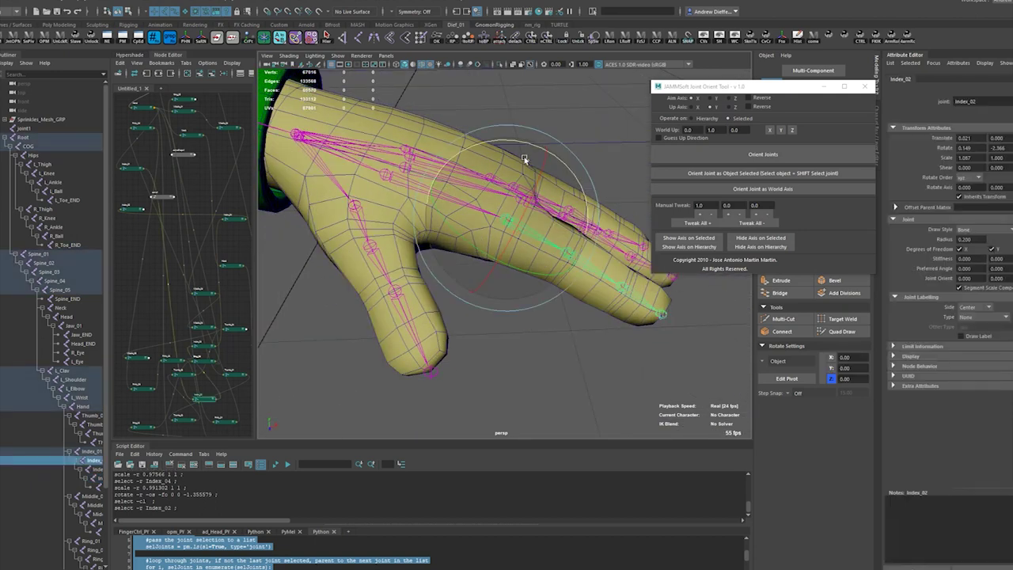
pyautogui.moveTo(518, 141); pyautogui.dragTo(637, 241)
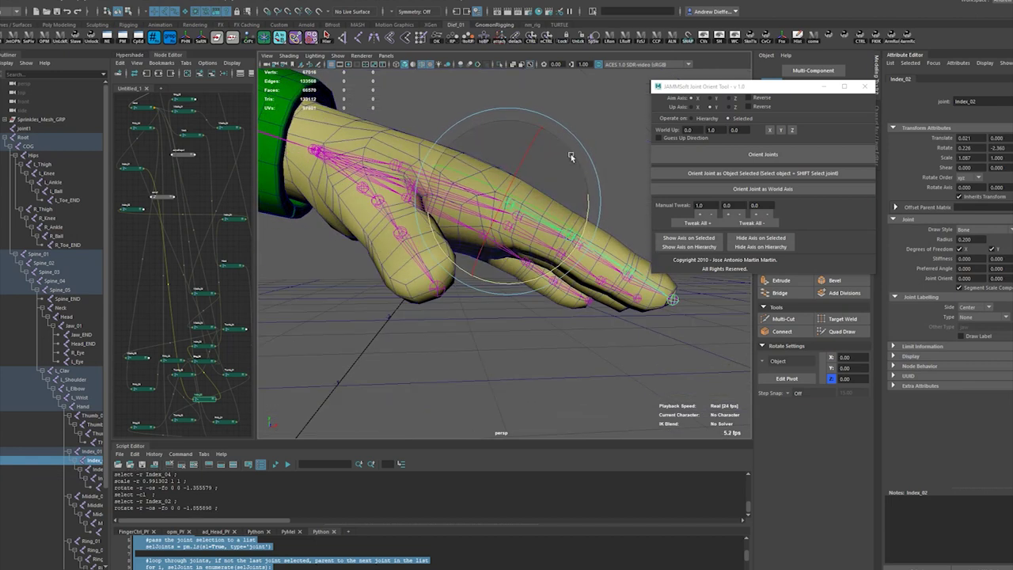
pyautogui.click(609, 174)
pyautogui.keyDown('alt'); pyautogui.moveTo(600, 242); pyautogui.dragTo(478, 235); pyautogui.keyUp('alt')
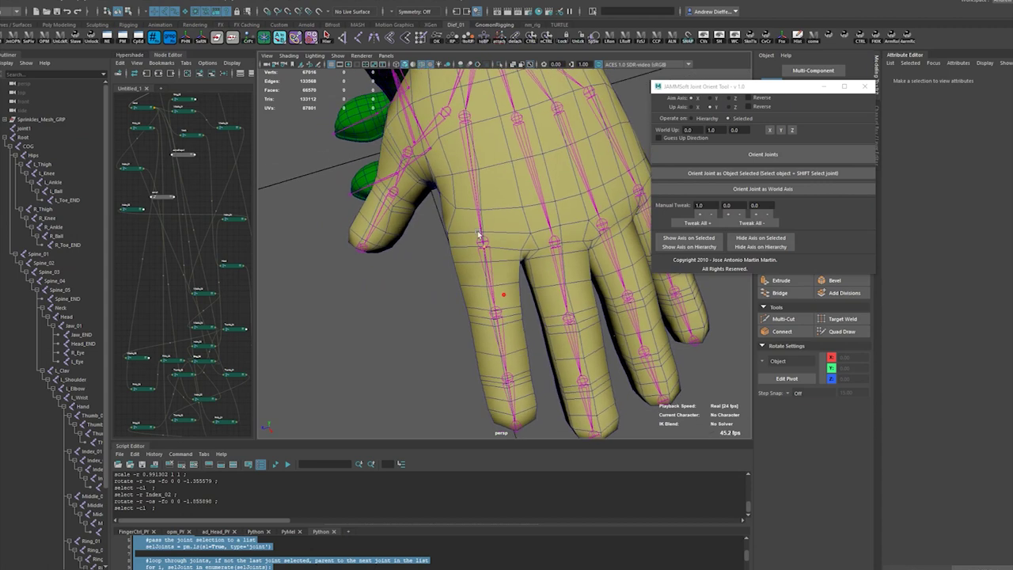
# Try rotating Index_01 by about 0.19 degrees around Y, and undo it
pyautogui.click(479, 216)
pyautogui.moveTo(498, 194); pyautogui.dragTo(498, 190)
pyautogui.hotkey('ctrl', 'z')
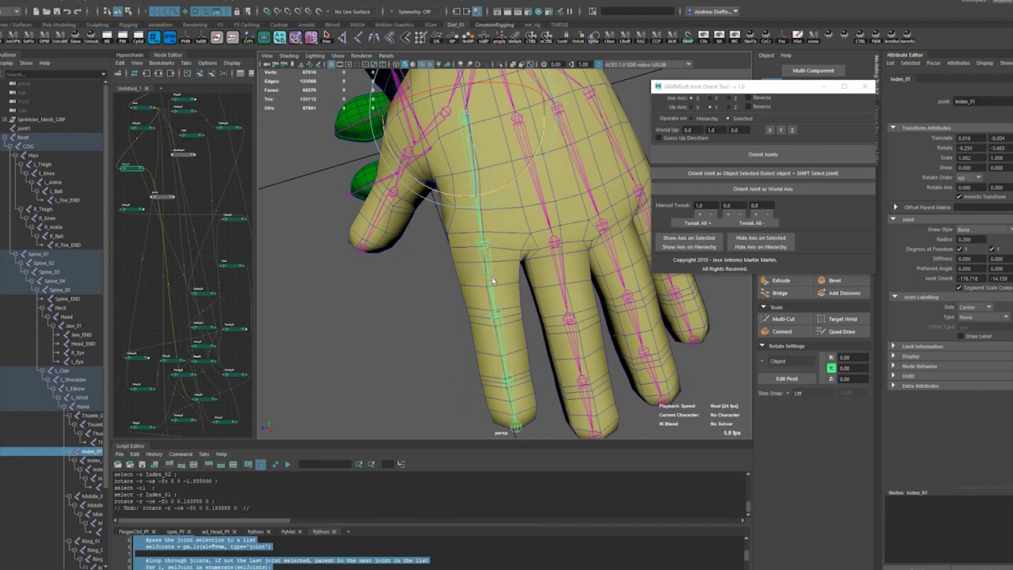
# Try setting the Z joint orient of Index_02 to 0, and undo it
pyautogui.click(490, 290)
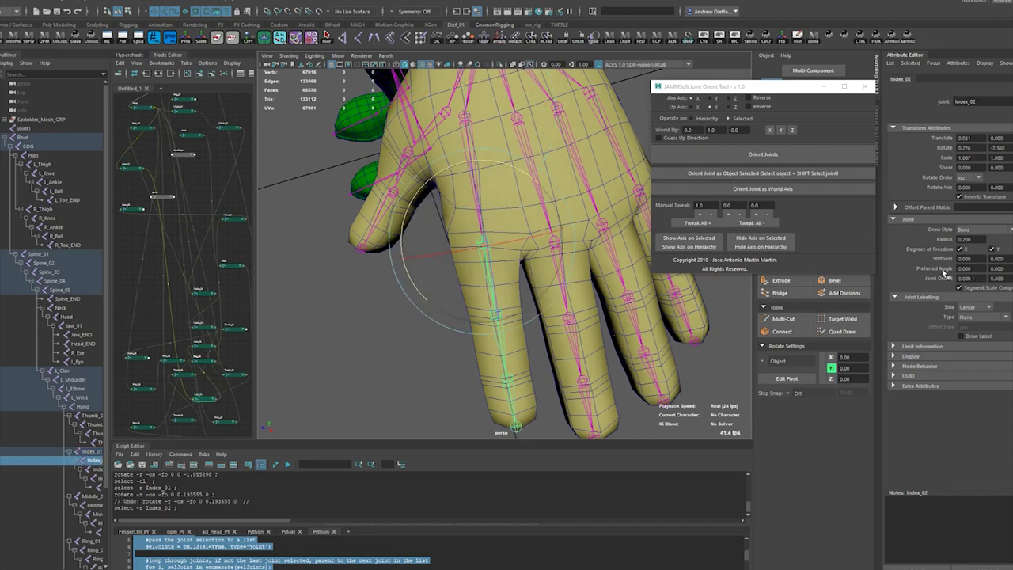
pyautogui.write('0')
pyautogui.press('Return')
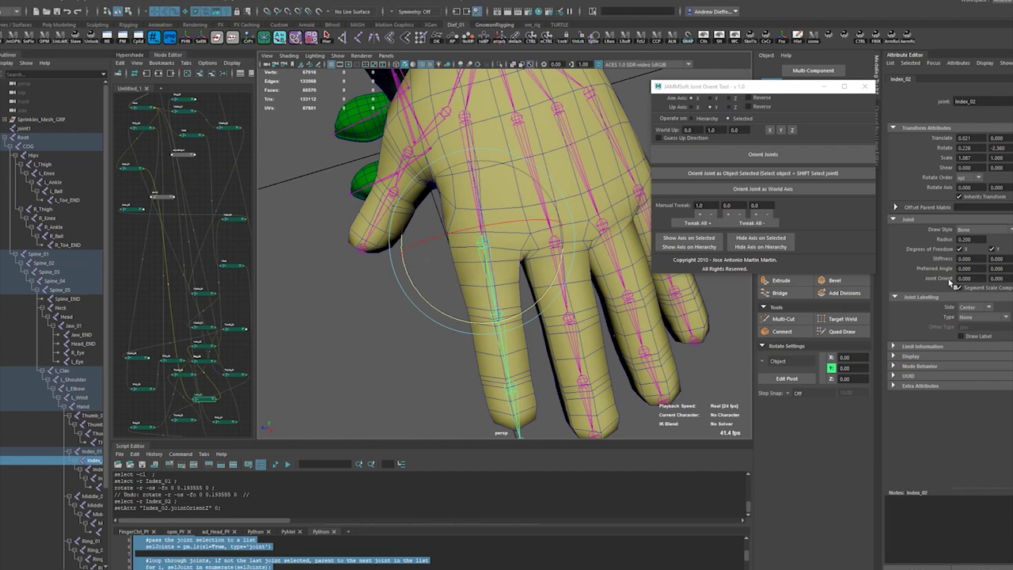
pyautogui.click(391, 375)
pyautogui.hotkey('ctrl', 'z')
pyautogui.hotkey('ctrl', 'z')
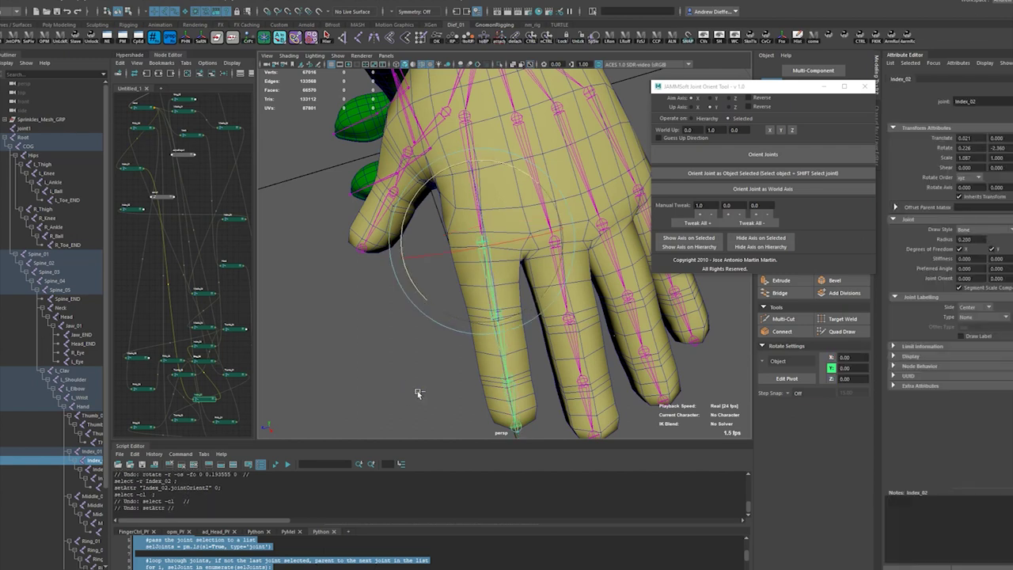
# Examine the local axes of Index_01, Index_02 and Index_03 with the Move tool from several angles
pyautogui.moveTo(429, 197)
pyautogui.keyDown('alt'); pyautogui.mouseDown()
pyautogui.moveTo(407, 197)
pyautogui.moveTo(418, 193)
pyautogui.mouseUp(); pyautogui.keyUp('alt')
pyautogui.click(338, 277)
pyautogui.click(479, 150)
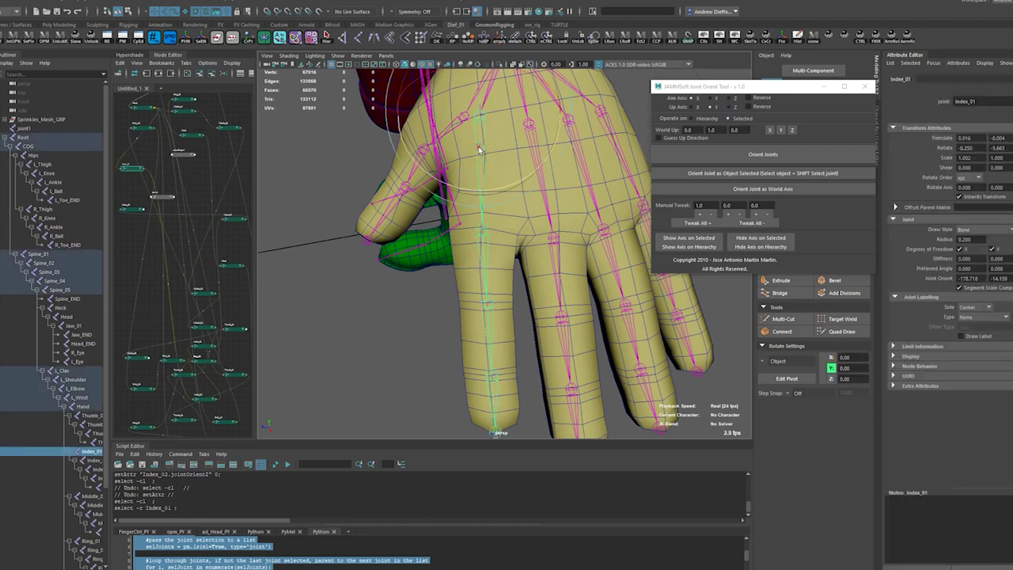
pyautogui.keyDown('alt'); pyautogui.moveTo(480, 177); pyautogui.dragTo(362, 264); pyautogui.keyUp('alt')
pyautogui.press('w')
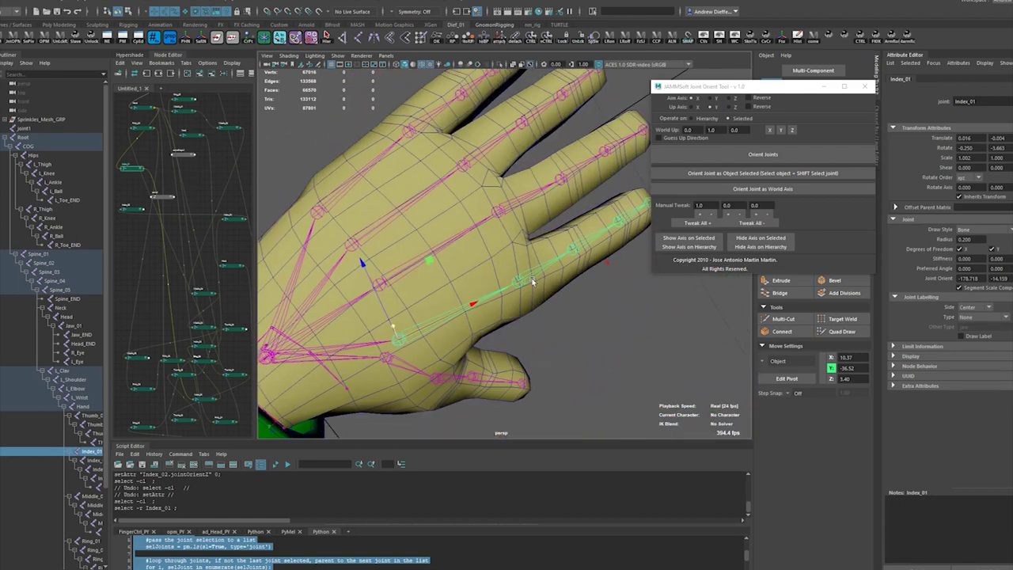
pyautogui.click(581, 244)
pyautogui.keyDown('alt'); pyautogui.moveTo(581, 244); pyautogui.dragTo(719, 224); pyautogui.keyUp('alt')
pyautogui.click(486, 324)
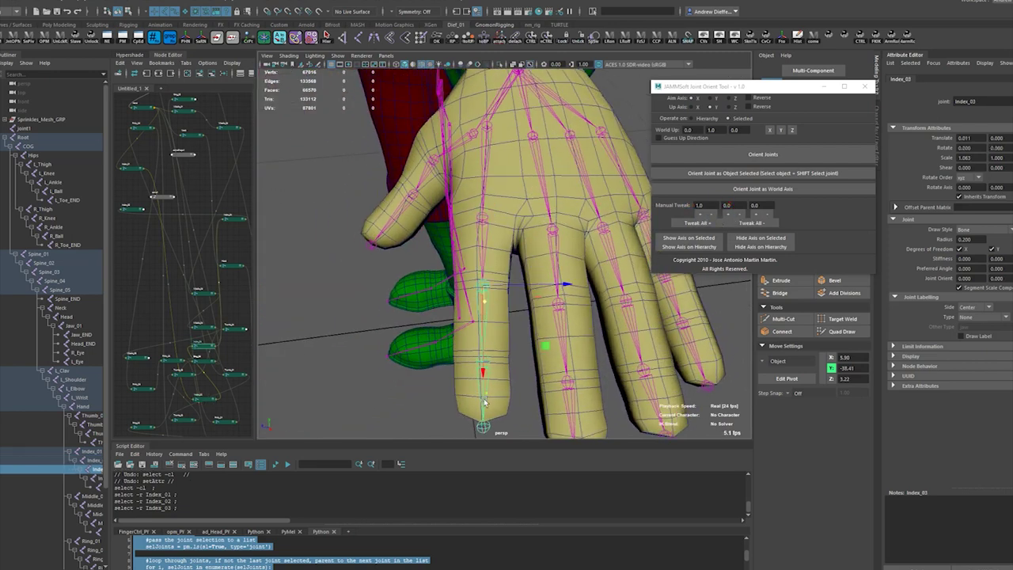
# Reverse the up axis in the joint orient settings, trying Orient Joints on Index_02 before and after, and undo both reorientations
pyautogui.click(479, 244)
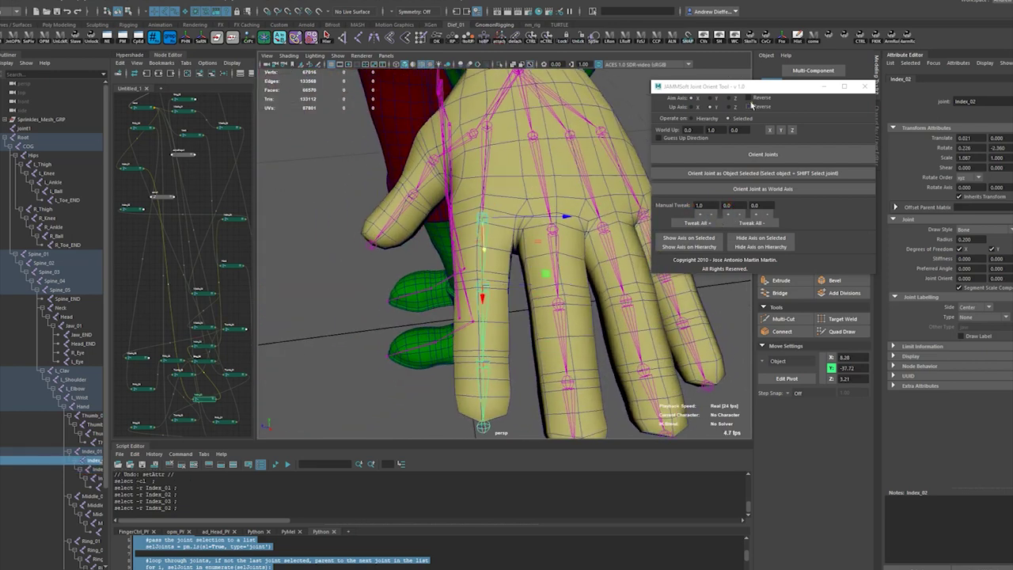
pyautogui.click(773, 159)
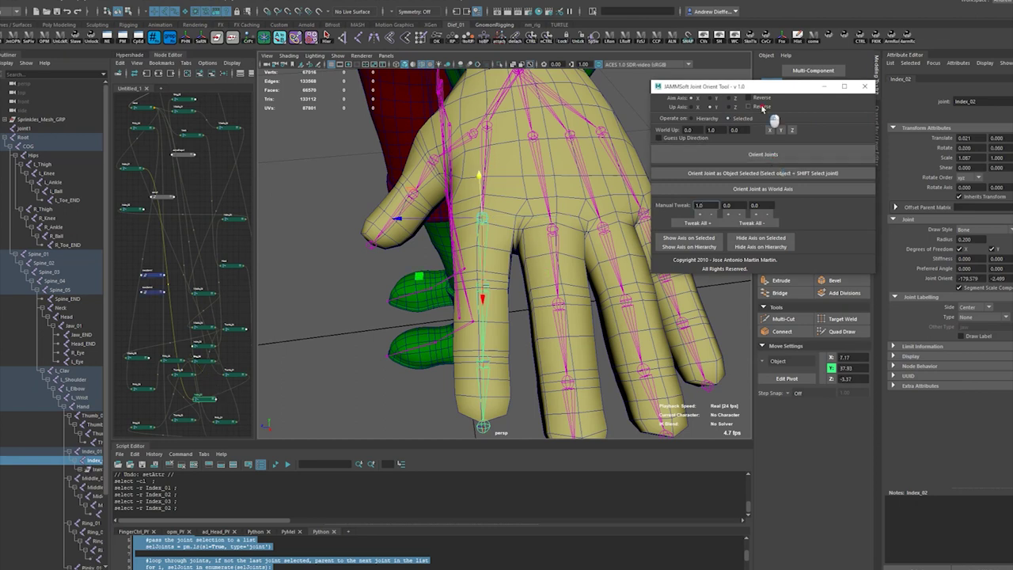
pyautogui.click(749, 106)
pyautogui.click(788, 158)
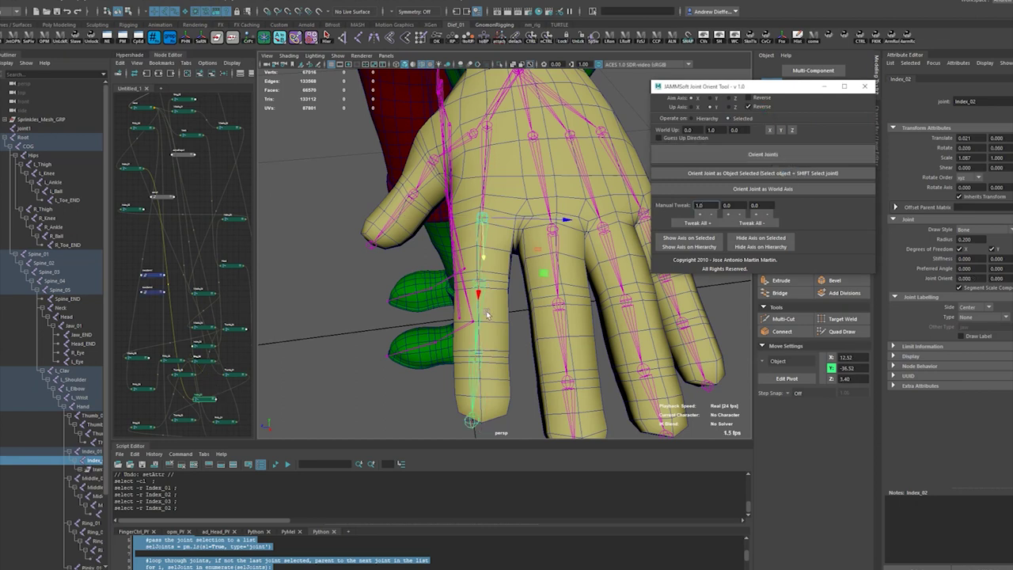
pyautogui.keyDown('alt'); pyautogui.moveTo(489, 313); pyautogui.dragTo(518, 313); pyautogui.keyUp('alt')
pyautogui.hotkey('ctrl', 'z')
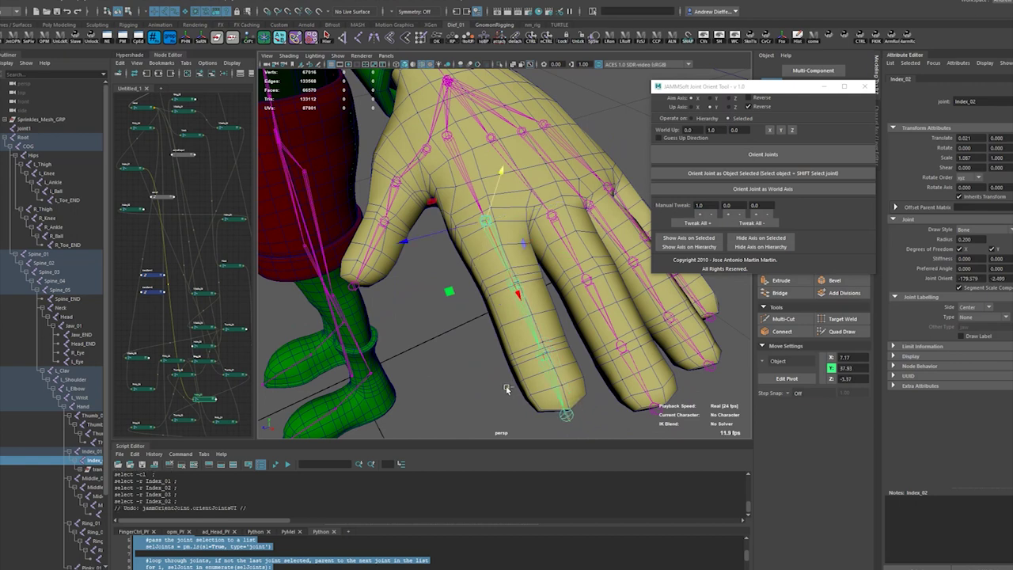
pyautogui.hotkey('ctrl', 'z')
pyautogui.moveTo(506, 388)
pyautogui.keyDown('alt'); pyautogui.mouseDown()
pyautogui.moveTo(484, 399)
pyautogui.moveTo(491, 386)
pyautogui.moveTo(475, 386)
pyautogui.moveTo(491, 383)
pyautogui.mouseUp(); pyautogui.keyUp('alt')
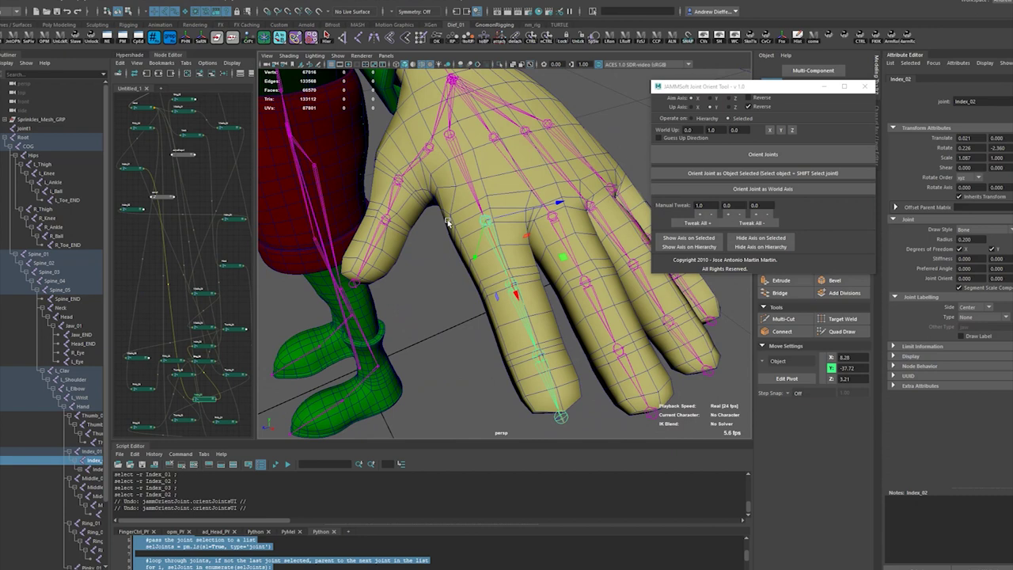
# Freeze the translate, rotate and scale transformations of Index_01
pyautogui.click(468, 175)
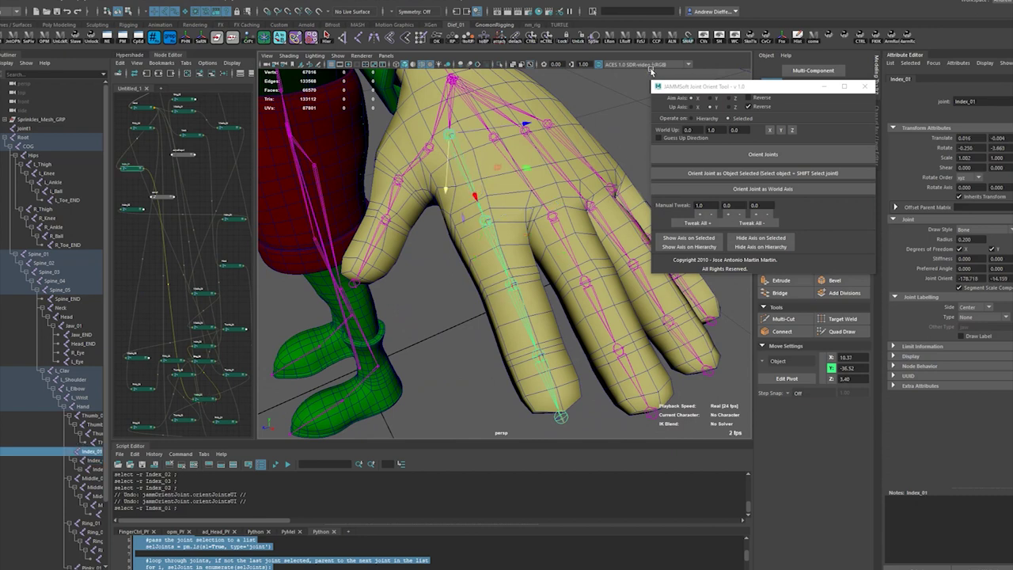
pyautogui.doubleClick(786, 38)
pyautogui.click(620, 550)
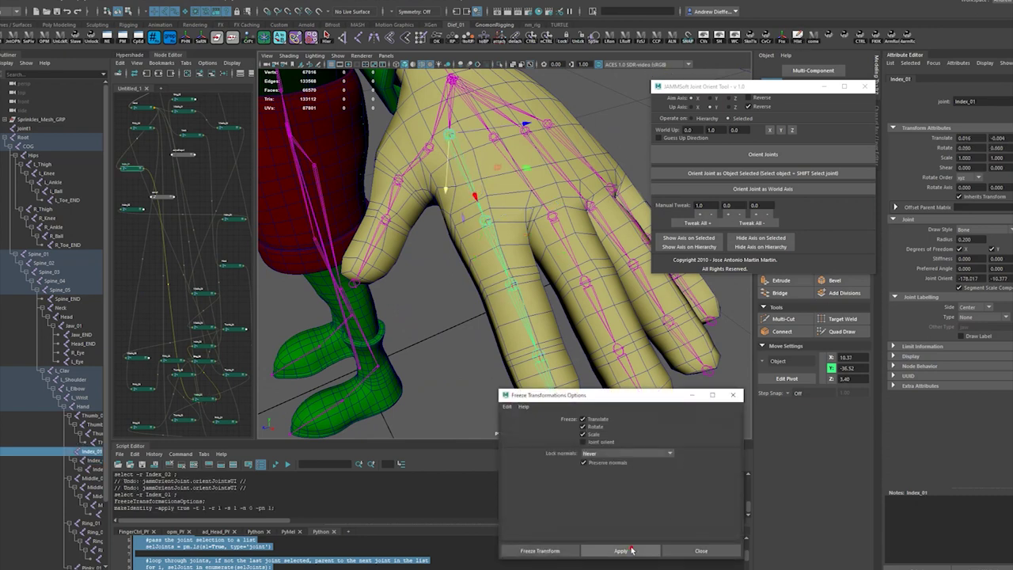
pyautogui.click(699, 550)
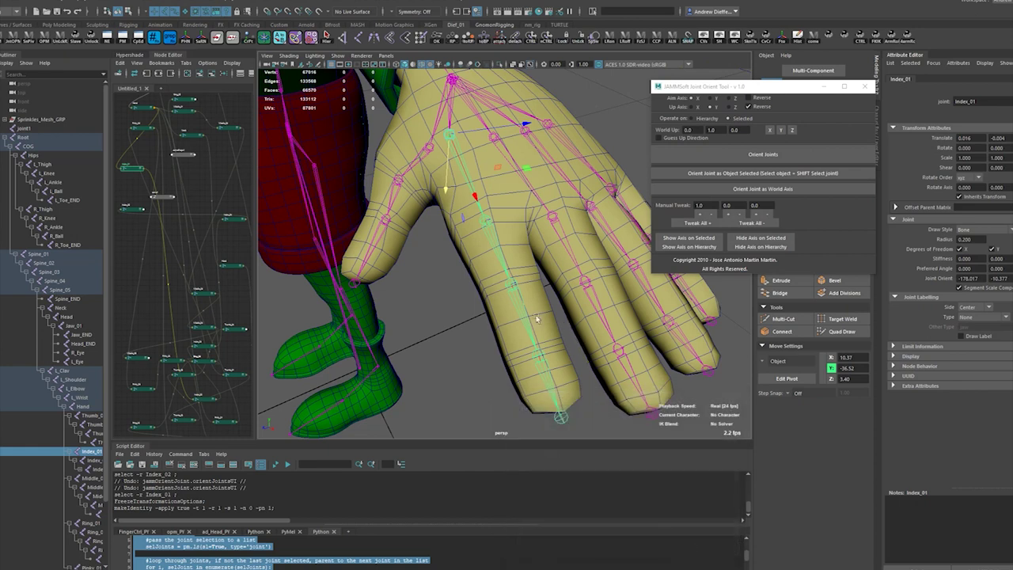
# Reorient Index_02, Index_03, Index_04 and Index_05 one at a time with the reversed up axis
pyautogui.click(507, 267)
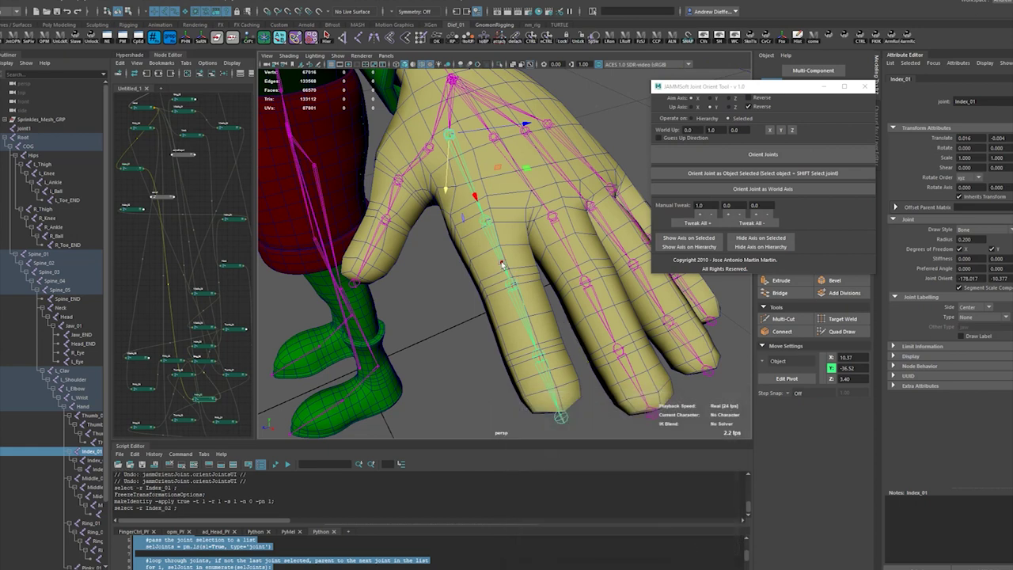
pyautogui.click(753, 156)
pyautogui.keyDown('alt'); pyautogui.moveTo(641, 201); pyautogui.dragTo(656, 226); pyautogui.keyUp('alt')
pyautogui.click(595, 263)
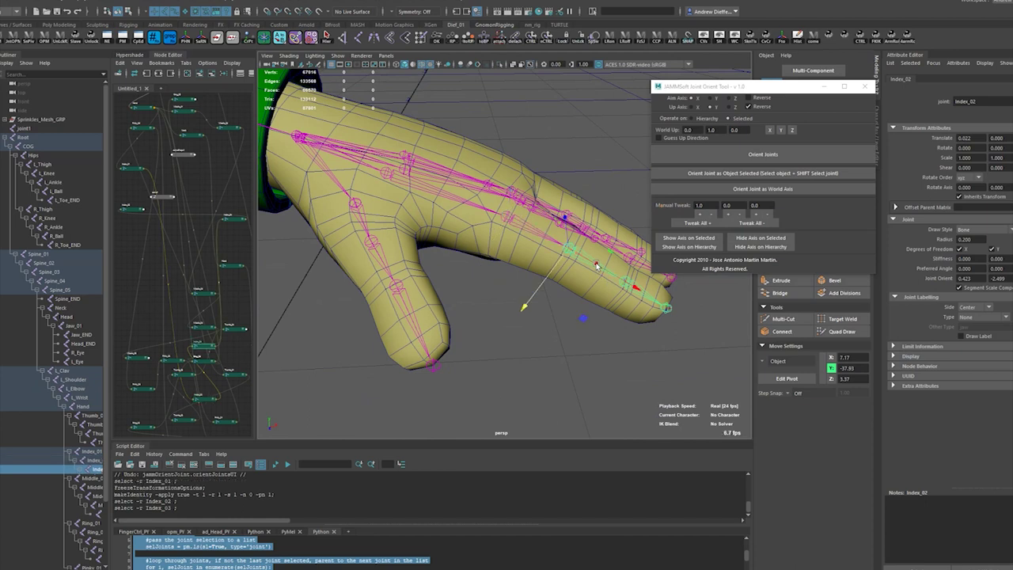
pyautogui.click(744, 160)
pyautogui.click(646, 301)
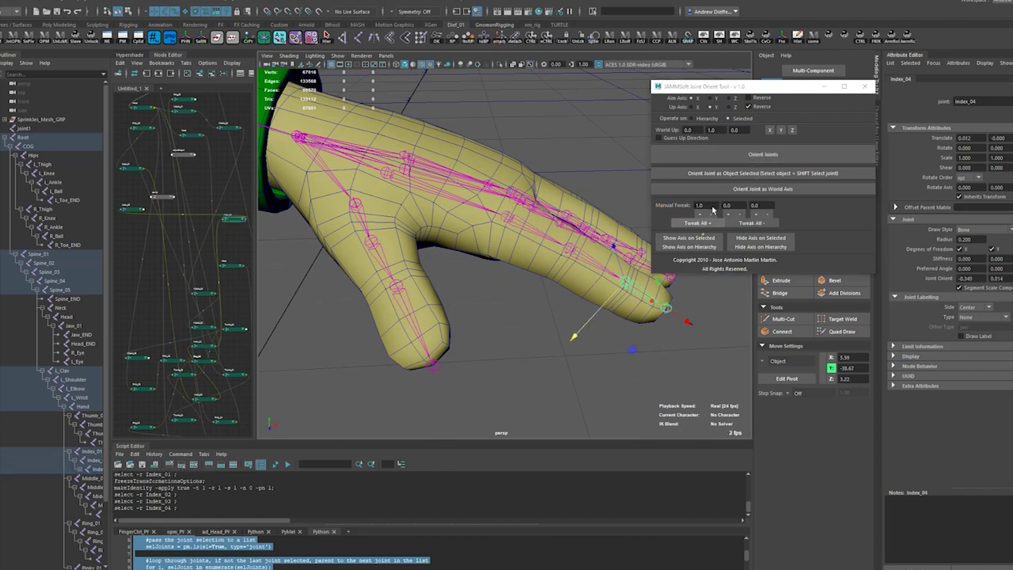
pyautogui.click(733, 154)
pyautogui.click(673, 312)
pyautogui.click(666, 307)
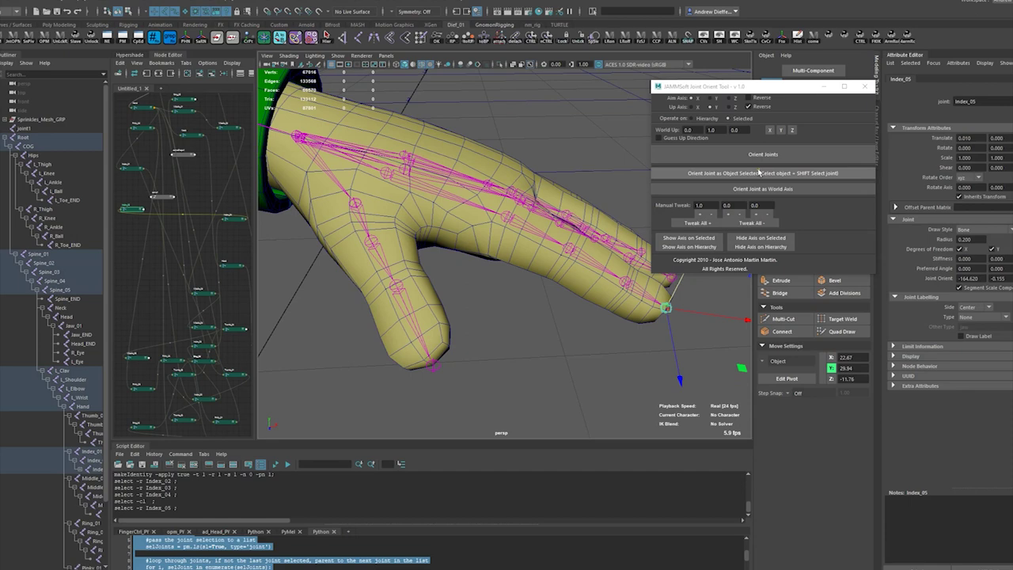
pyautogui.click(766, 155)
# Walk through the index chain from Index_05 up to Index_01 and back down to examine each joint's axes
pyautogui.moveTo(656, 302)
pyautogui.keyDown('alt'); pyautogui.mouseDown()
pyautogui.moveTo(575, 330)
pyautogui.moveTo(538, 323)
pyautogui.moveTo(645, 317)
pyautogui.moveTo(634, 320)
pyautogui.moveTo(649, 309)
pyautogui.mouseUp(); pyautogui.keyUp('alt')
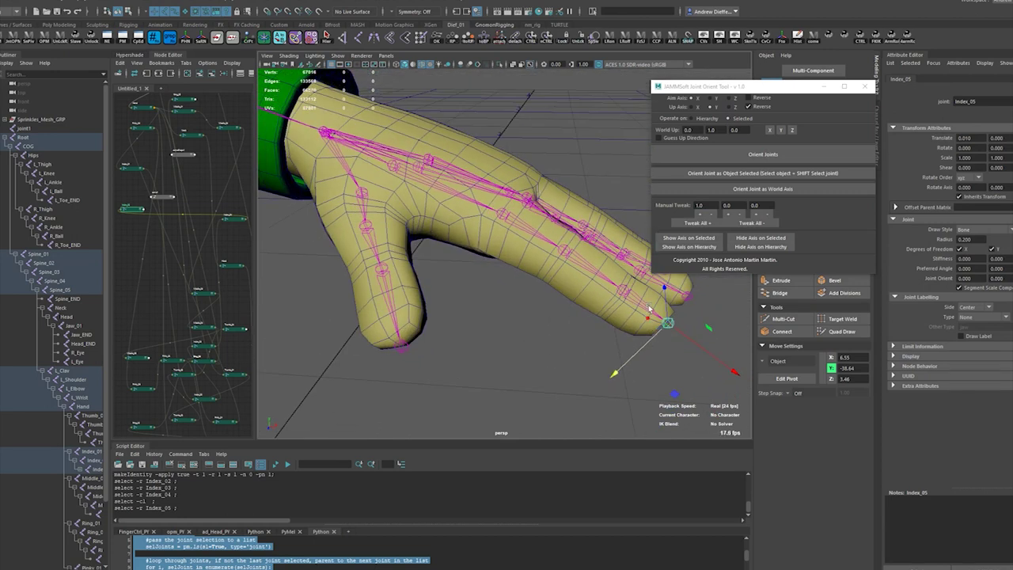
pyautogui.press('Left')
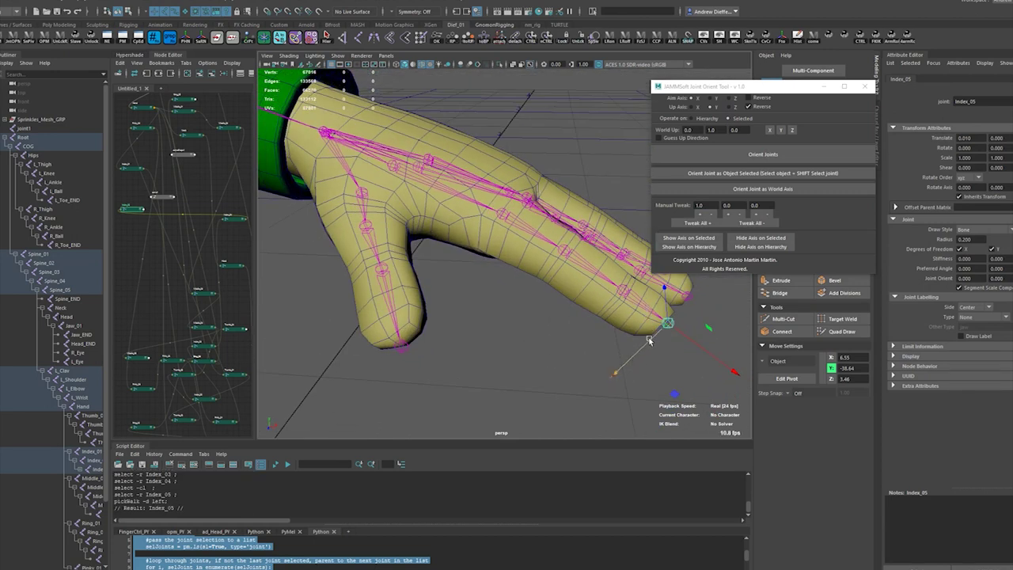
pyautogui.press('Up')
pyautogui.press('Up')
pyautogui.press('Up')
pyautogui.press('Up')
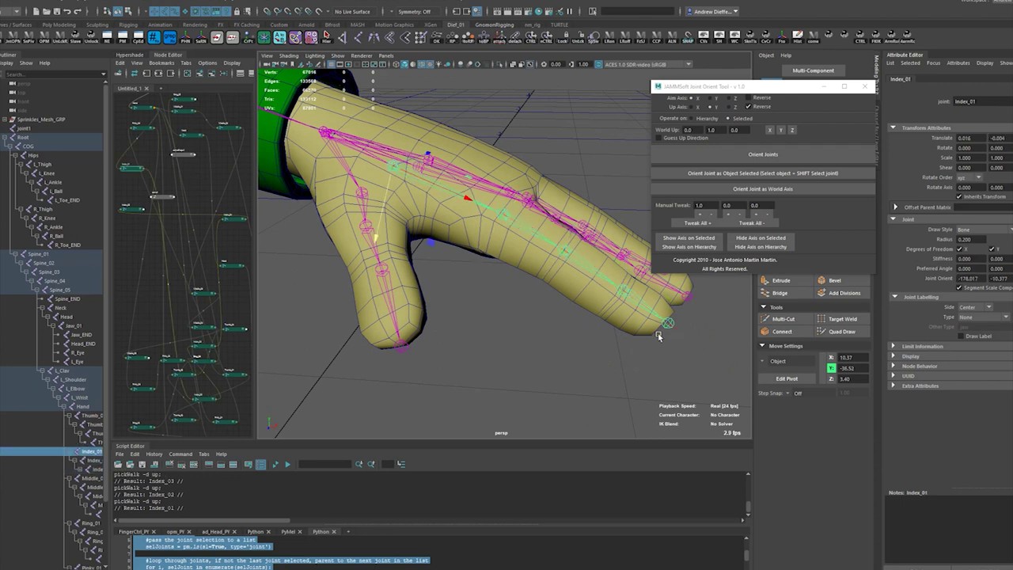
pyautogui.press('Down')
pyautogui.press('Down')
pyautogui.press('Down')
pyautogui.press('Down')
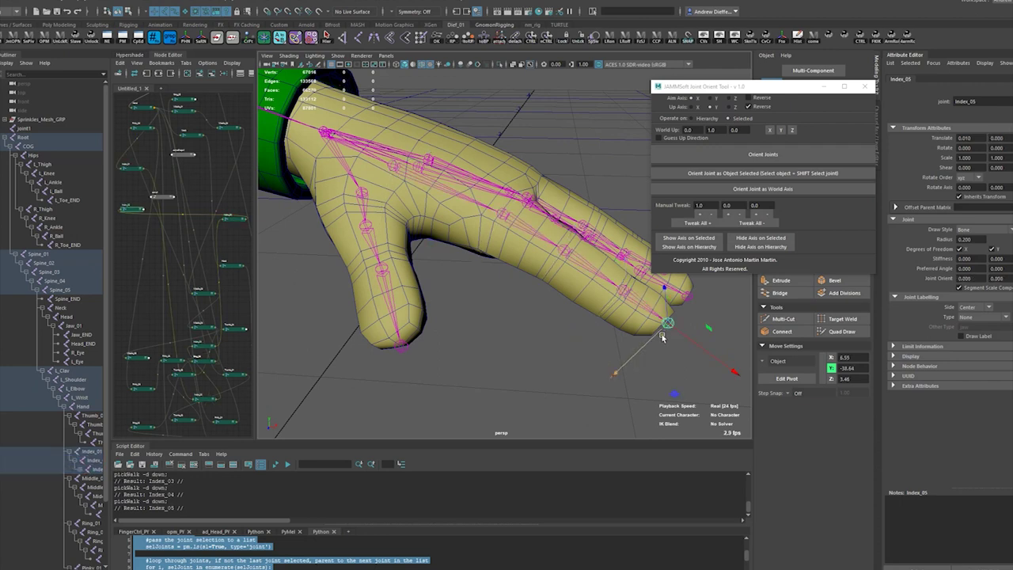
# Reorient Middle_02 with the reversed up axis and set its X and Y joint orient values to 0
pyautogui.keyDown('alt'); pyautogui.moveTo(662, 337); pyautogui.dragTo(565, 363); pyautogui.keyUp('alt')
pyautogui.keyDown('alt'); pyautogui.moveTo(567, 314); pyautogui.dragTo(565, 302); pyautogui.keyUp('alt')
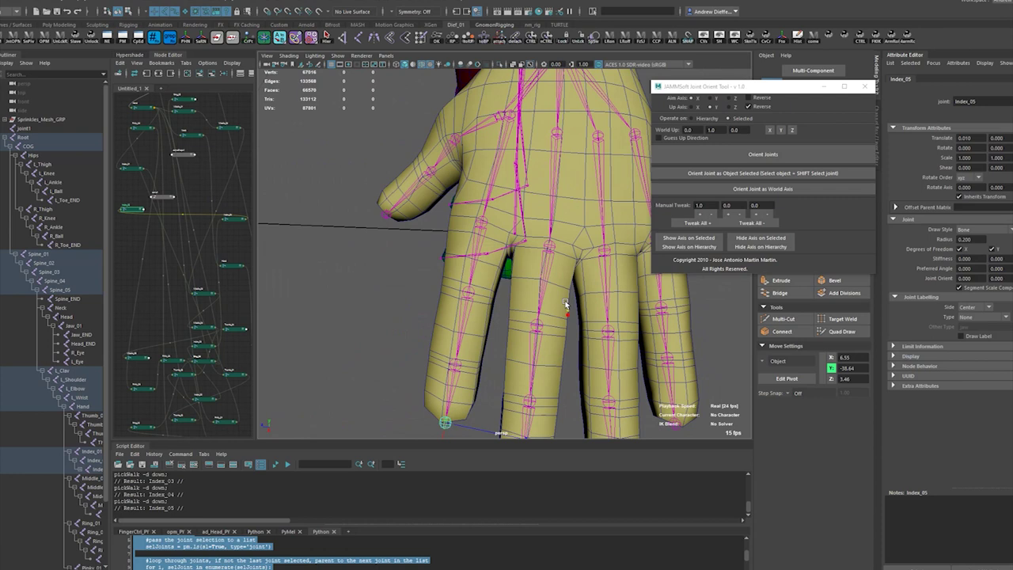
pyautogui.click(552, 190)
pyautogui.keyDown('alt'); pyautogui.moveTo(552, 190); pyautogui.dragTo(571, 176); pyautogui.keyUp('alt')
pyautogui.click(810, 151)
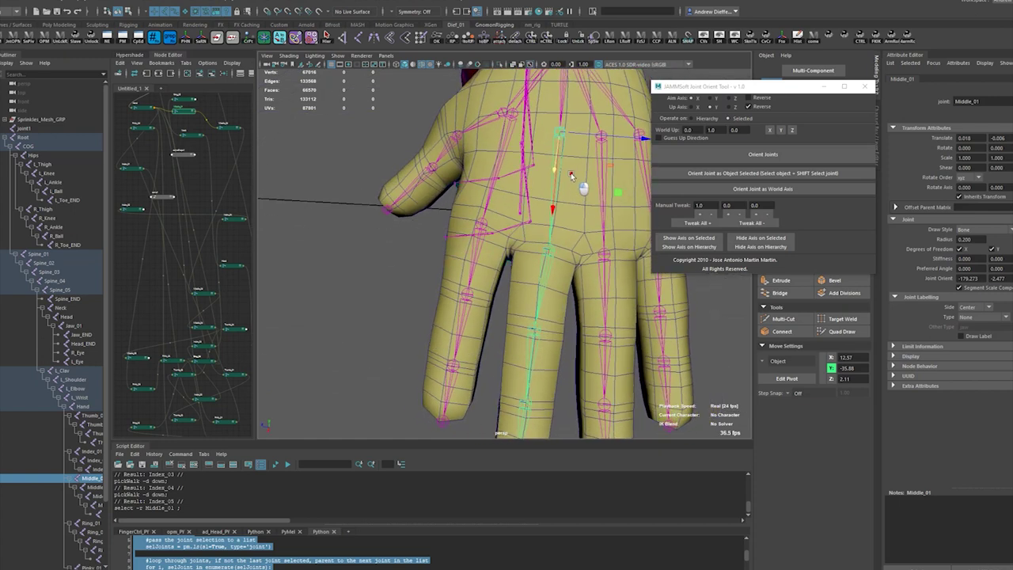
pyautogui.click(546, 260)
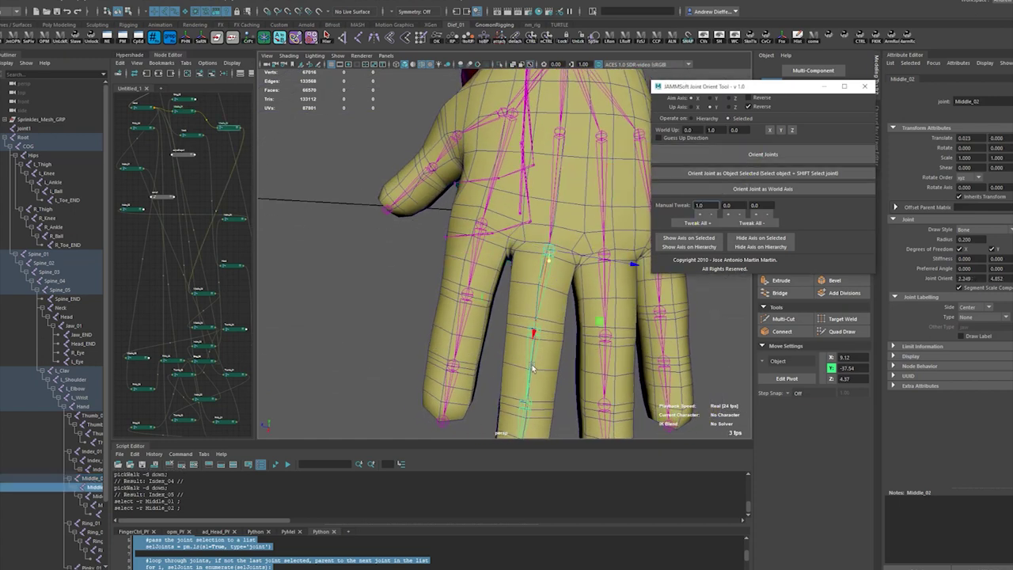
pyautogui.moveTo(984, 278); pyautogui.dragTo(898, 280)
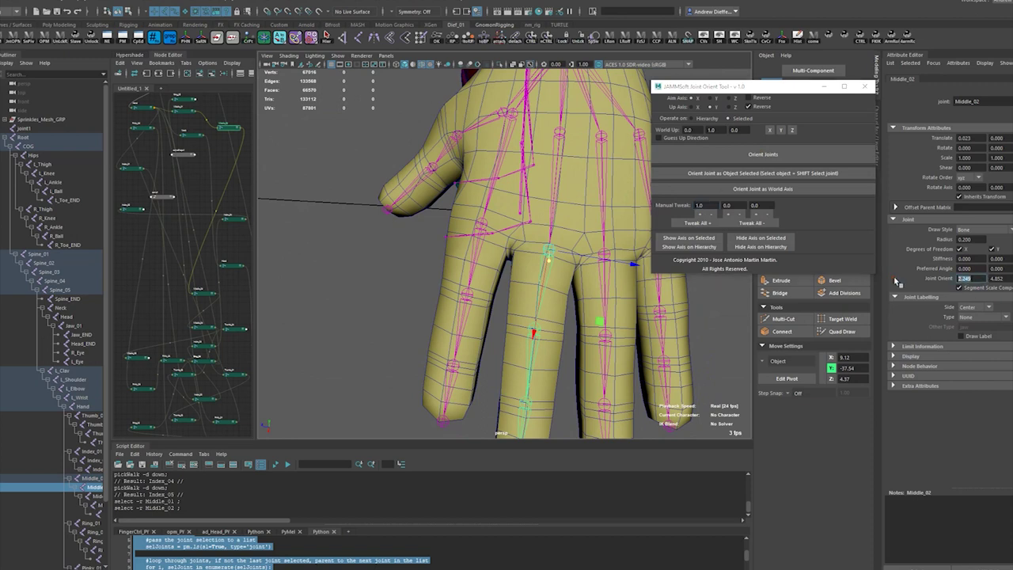
pyautogui.write('0')
pyautogui.press('Tab')
pyautogui.write('0')
pyautogui.press('Tab')
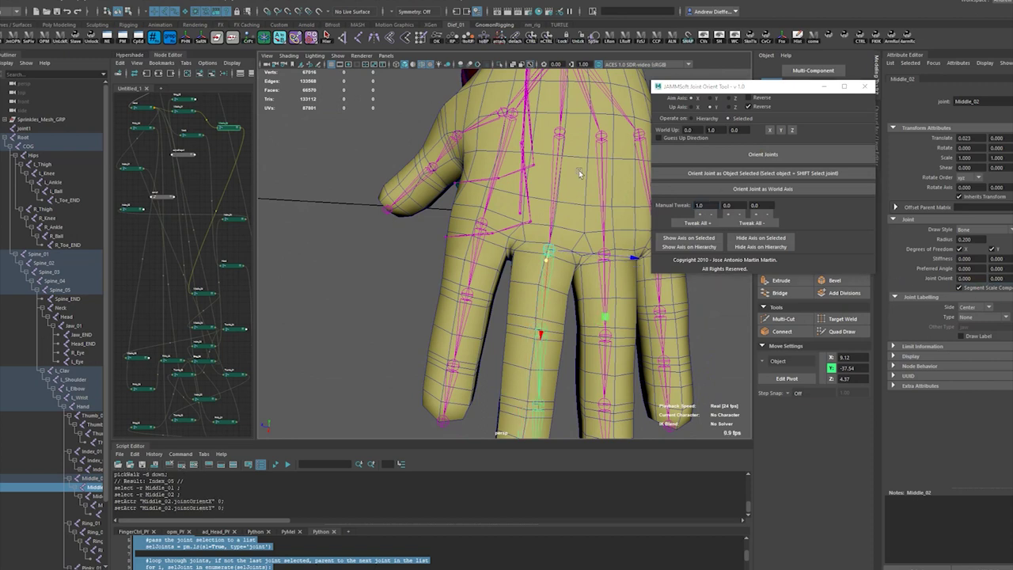
# Reorient Middle_03 with the reversed up axis and set its X and Y joint orient values to 0
pyautogui.click(538, 375)
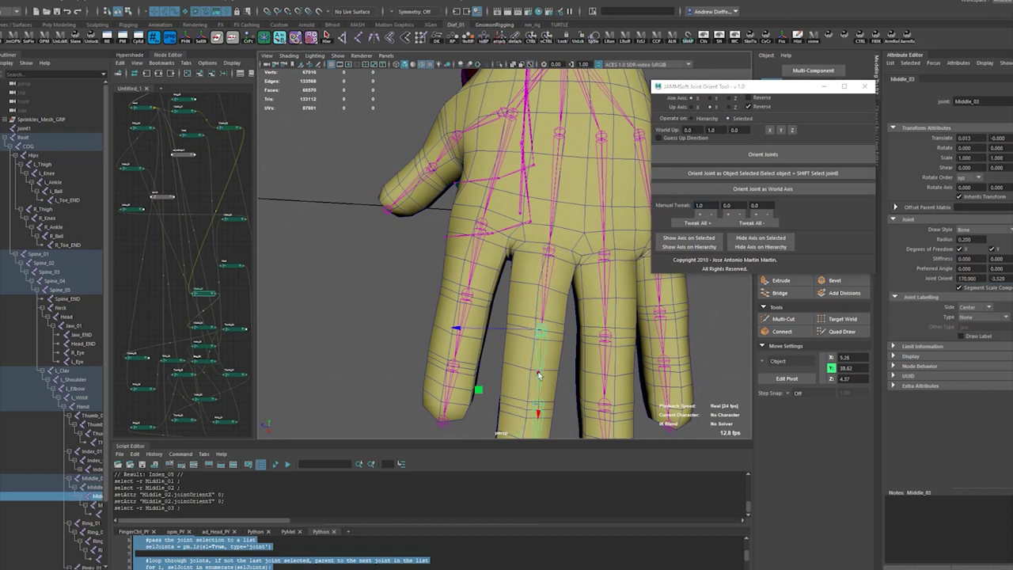
pyautogui.click(794, 155)
pyautogui.moveTo(974, 279); pyautogui.dragTo(915, 283)
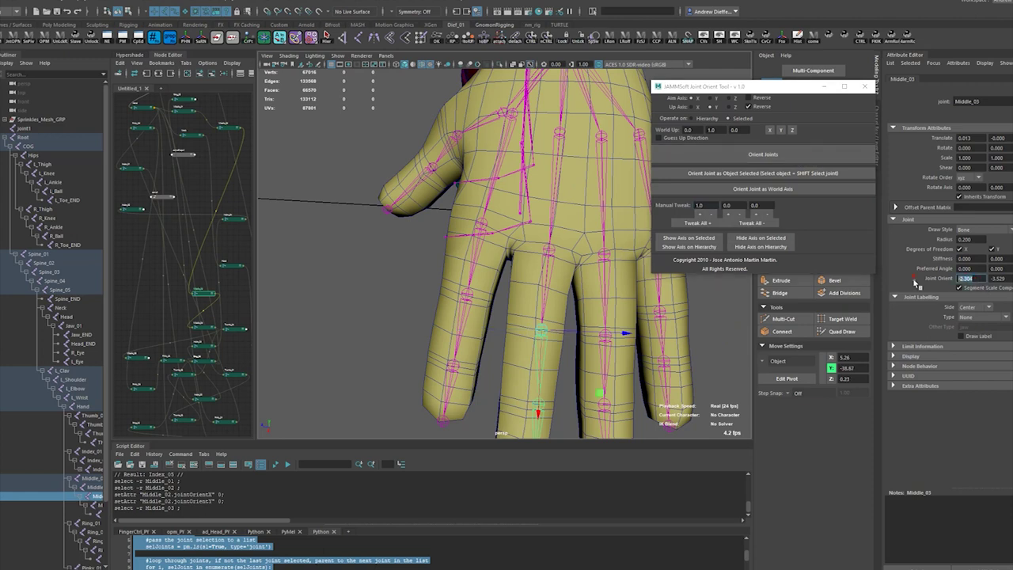
pyautogui.write('0')
pyautogui.press('Tab')
pyautogui.write('0')
pyautogui.press('Return')
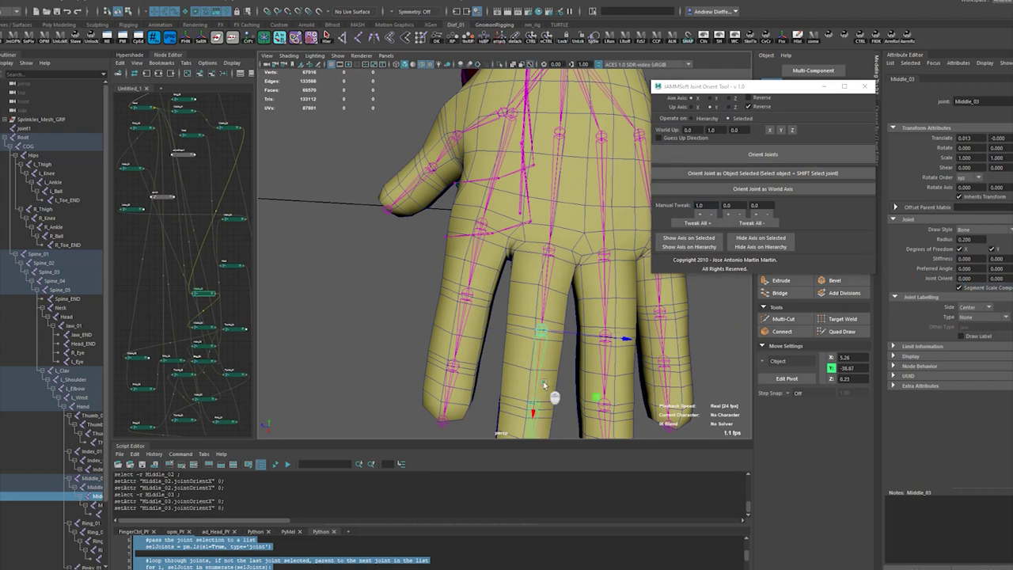
# Reorient Middle_04 with the reversed up axis and set its X and Y joint orient values to 0
pyautogui.keyDown('alt'); pyautogui.moveTo(543, 380); pyautogui.dragTo(542, 367); pyautogui.keyUp('alt')
pyautogui.click(535, 256)
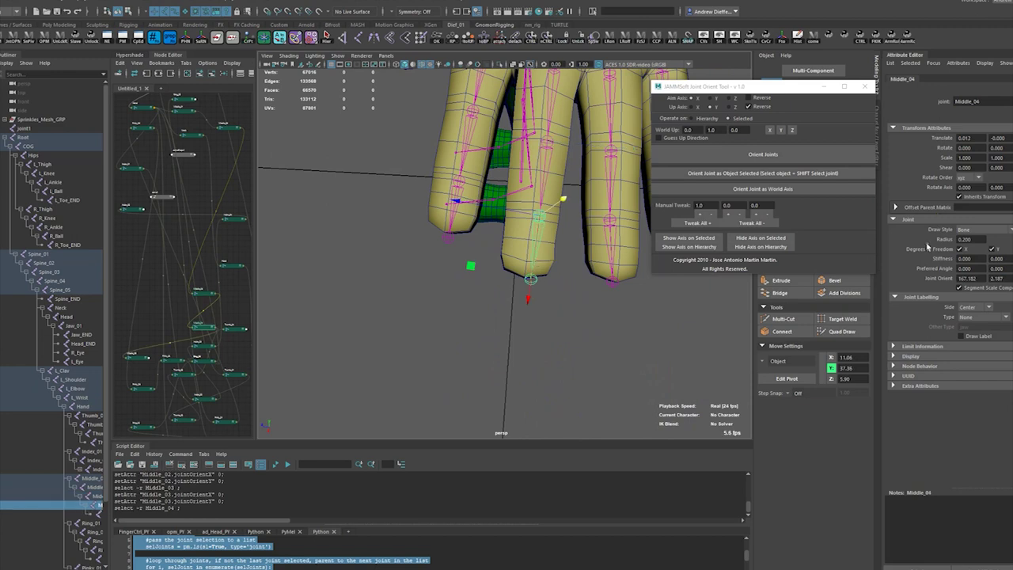
pyautogui.click(763, 154)
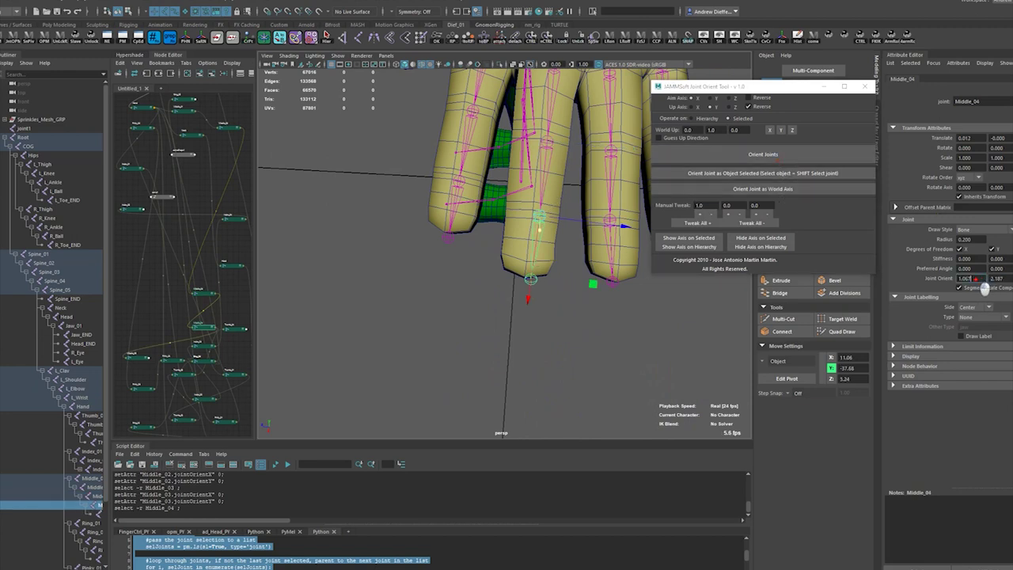
pyautogui.write('0')
pyautogui.press('Tab')
pyautogui.write('0')
pyautogui.press('Return')
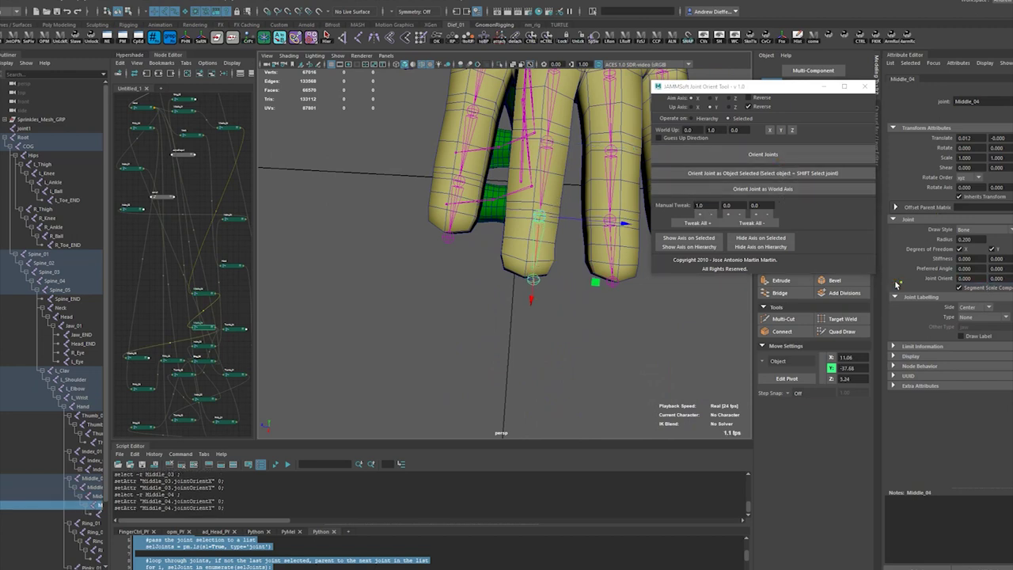
# Check the middle finger chain from Middle_01 and run Orient Joints on Middle_02 again
pyautogui.keyDown('alt'); pyautogui.moveTo(467, 220); pyautogui.dragTo(470, 176); pyautogui.keyUp('alt')
pyautogui.click(440, 178)
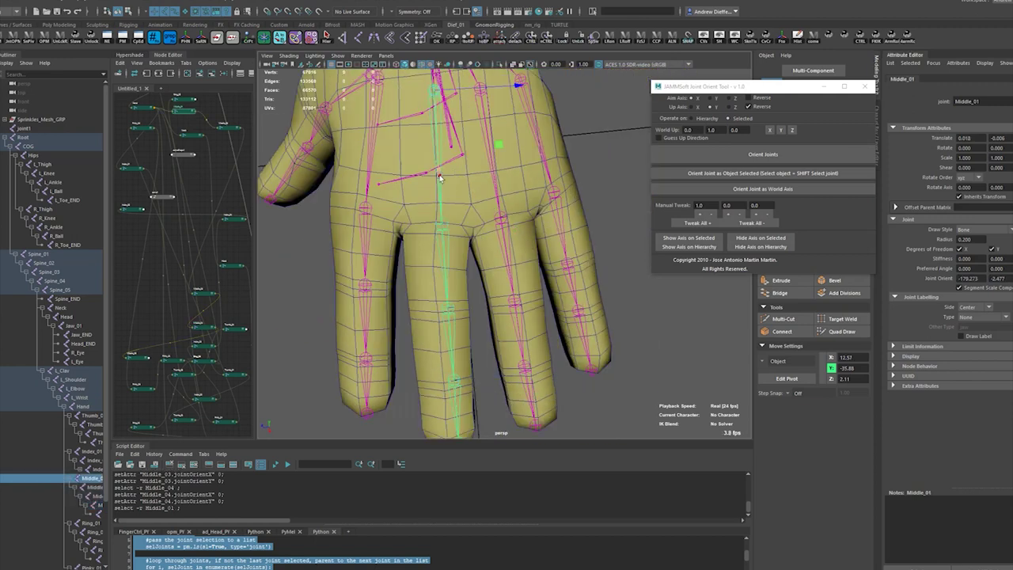
pyautogui.click(453, 261)
pyautogui.click(450, 260)
pyautogui.keyDown('alt'); pyautogui.moveTo(449, 261); pyautogui.dragTo(467, 273); pyautogui.keyUp('alt')
pyautogui.click(745, 154)
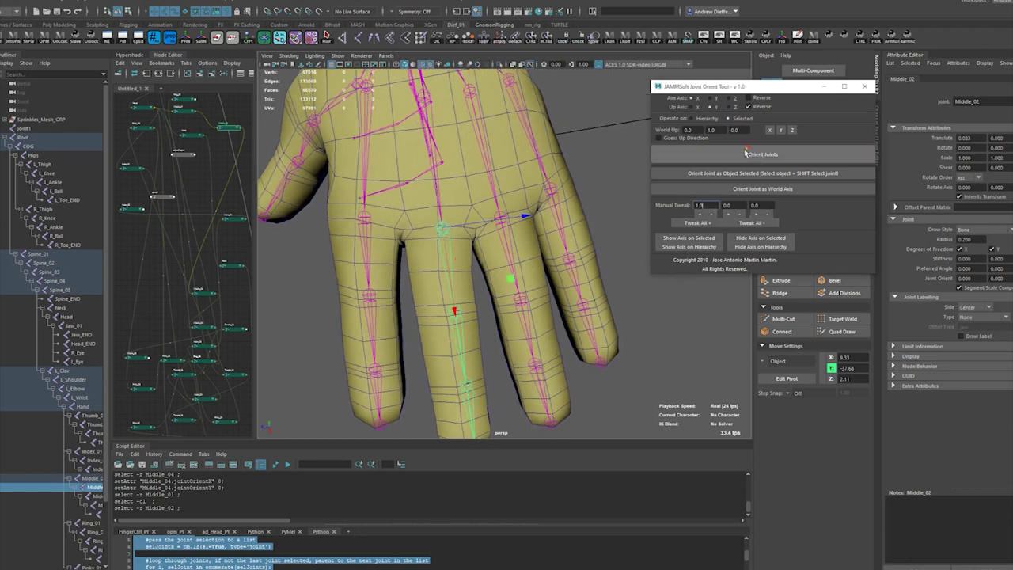
# Align the middle finger chain with the mesh by rotating Middle_01 about Y to 1.016 and adjusting Middle_02 and Middle_04 about Z
pyautogui.click(433, 181)
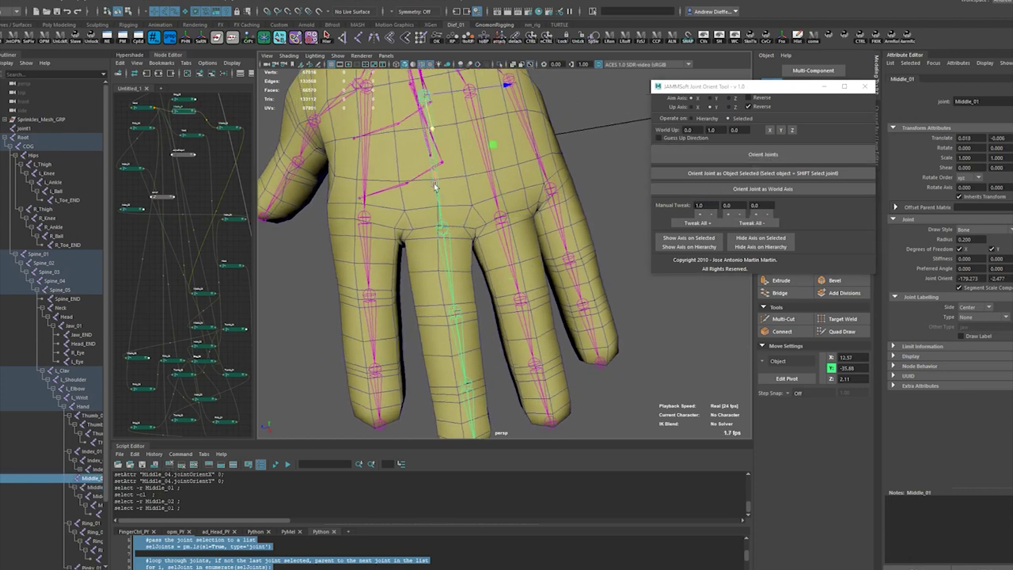
pyautogui.moveTo(434, 187)
pyautogui.keyDown('alt'); pyautogui.mouseDown()
pyautogui.moveTo(436, 201)
pyautogui.moveTo(430, 185)
pyautogui.mouseUp(); pyautogui.keyUp('alt')
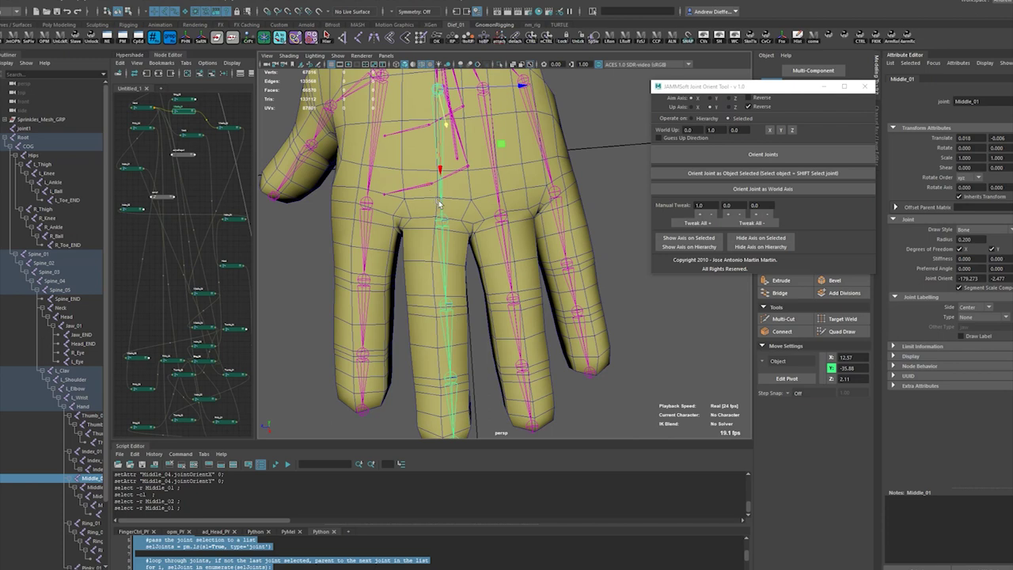
pyautogui.press('e')
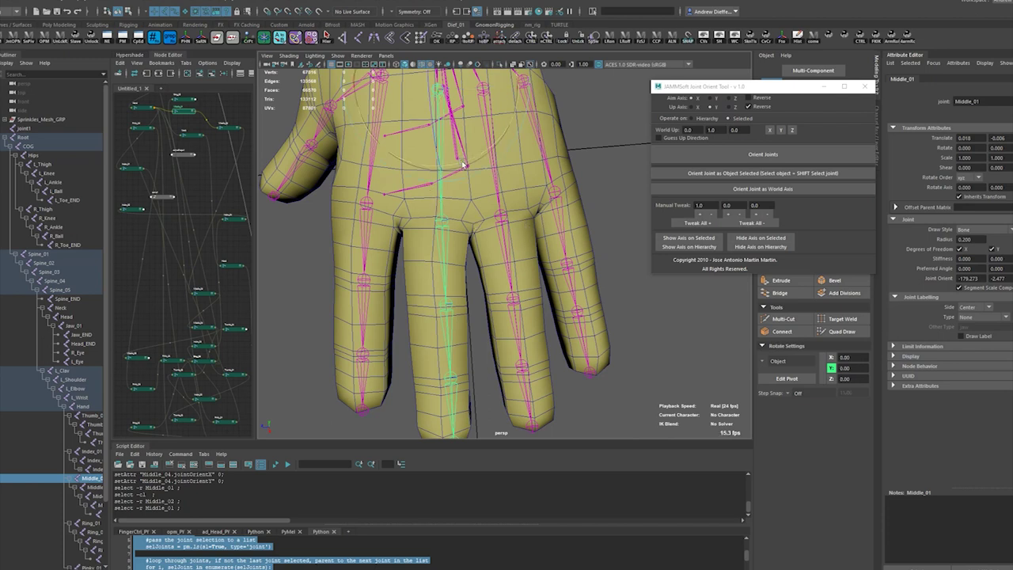
pyautogui.press('w')
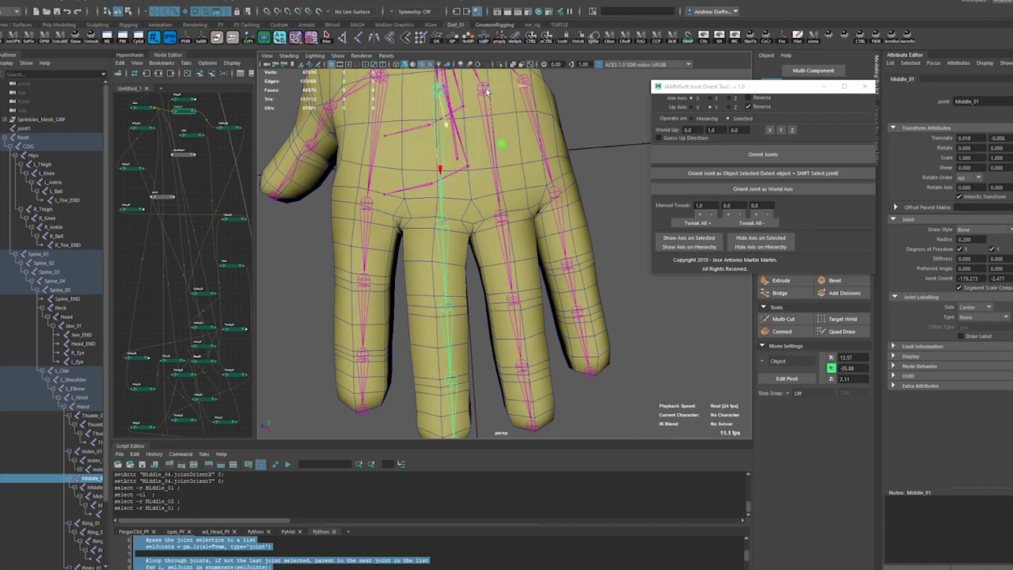
pyautogui.click(482, 89)
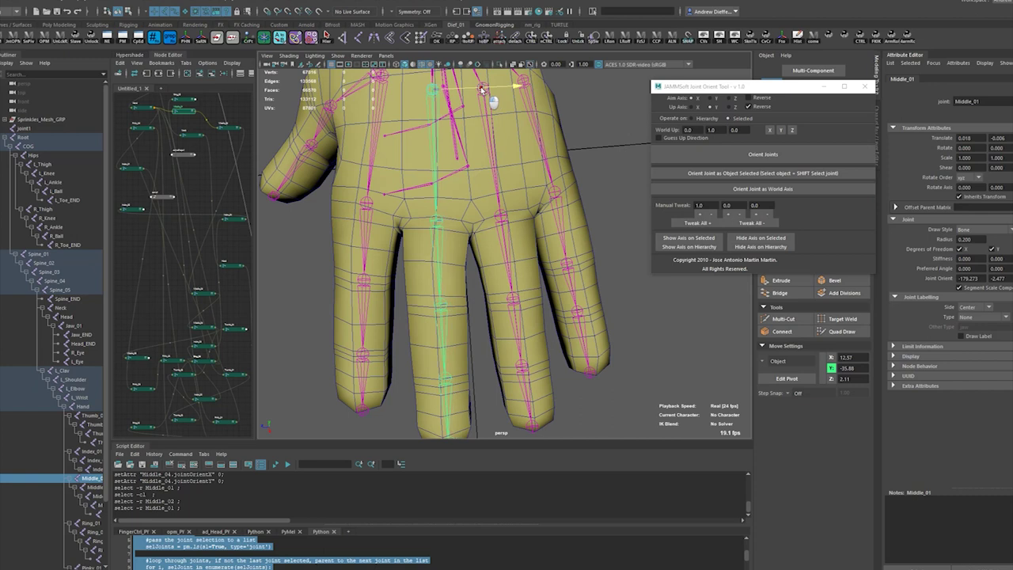
pyautogui.click(481, 89)
pyautogui.press('e')
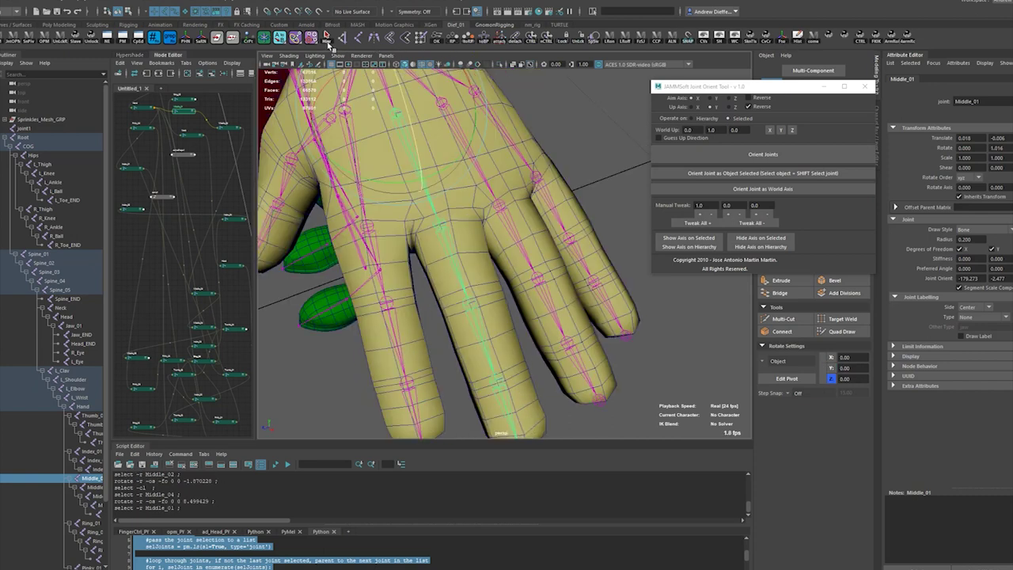
# Select the hierarchy from Middle_01 and freeze its translate, rotate and scale values
pyautogui.click(326, 38)
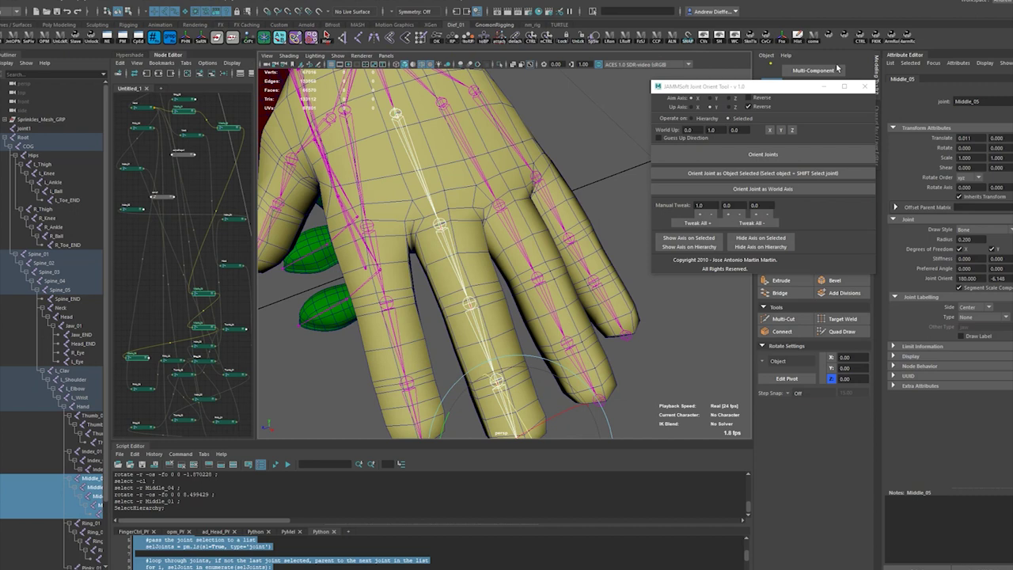
pyautogui.click(783, 37)
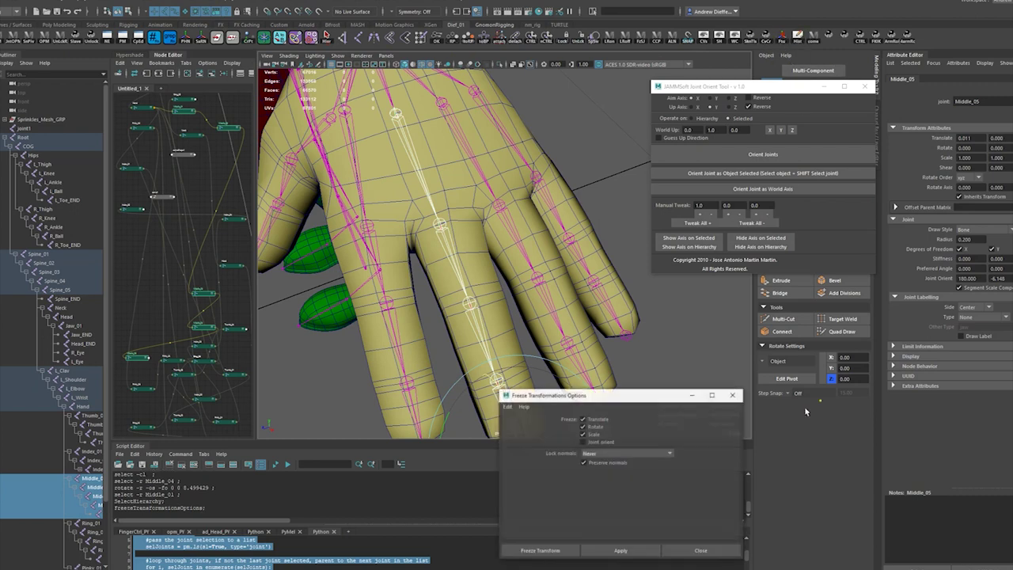
pyautogui.click(638, 550)
pyautogui.click(699, 550)
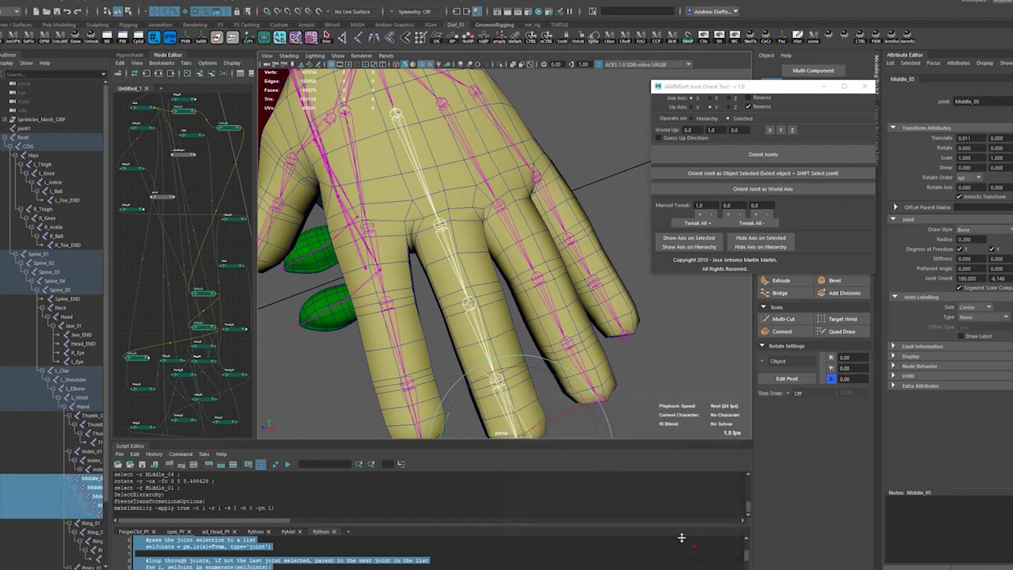
# Check the rotation axes of Middle_01 through Middle_04 and run Orient Joints on the tip joint Middle_05
pyautogui.click(455, 260)
pyautogui.click(422, 158)
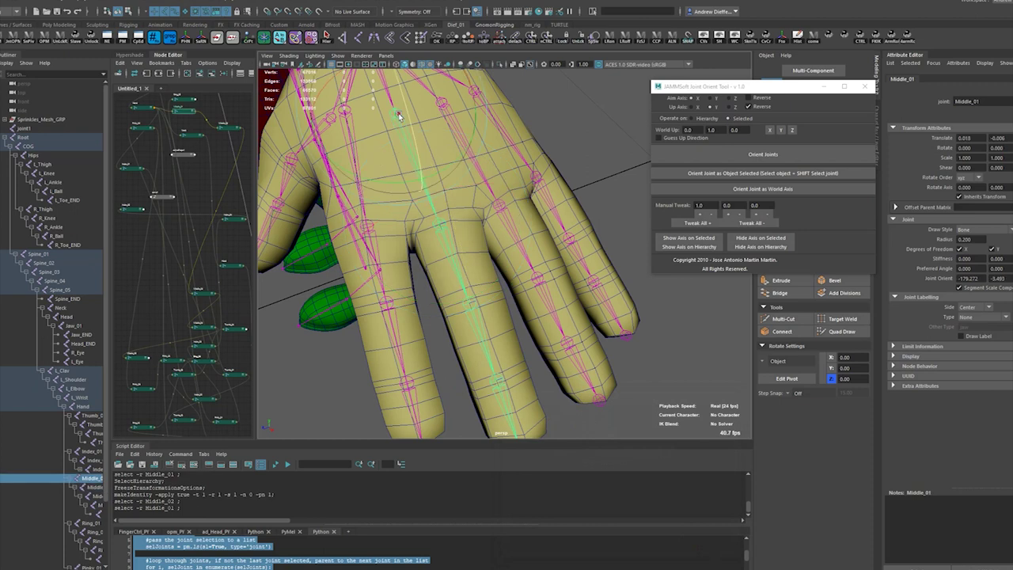
pyautogui.click(448, 252)
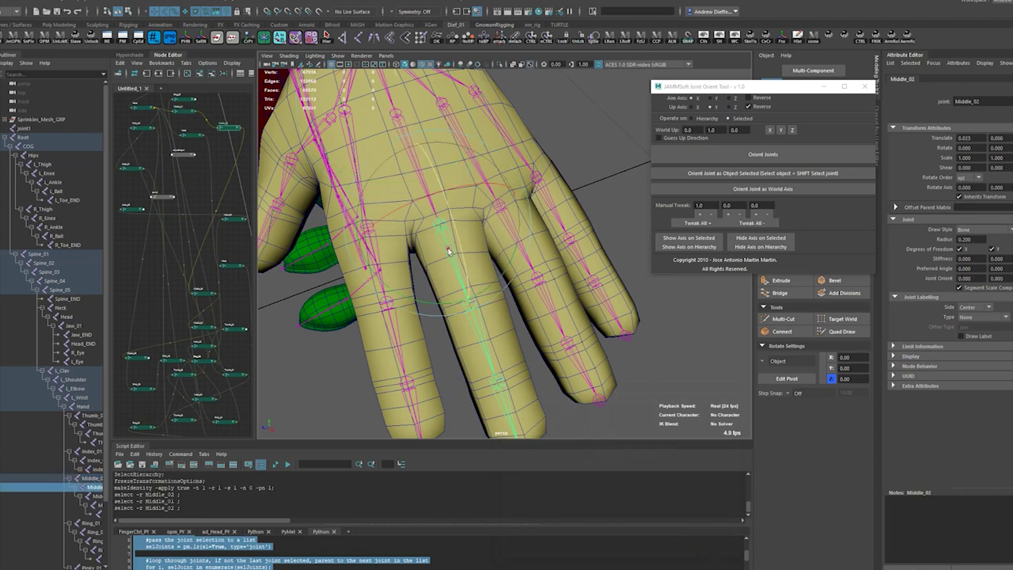
pyautogui.click(486, 351)
pyautogui.click(507, 410)
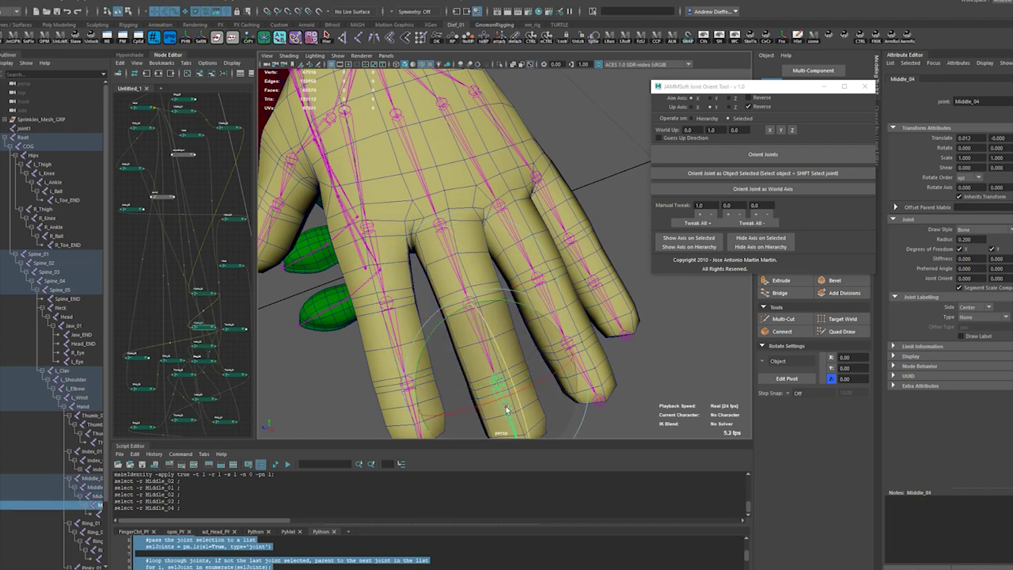
pyautogui.keyDown('alt'); pyautogui.moveTo(621, 314); pyautogui.dragTo(610, 134, button='middle'); pyautogui.keyUp('alt')
pyautogui.click(604, 298)
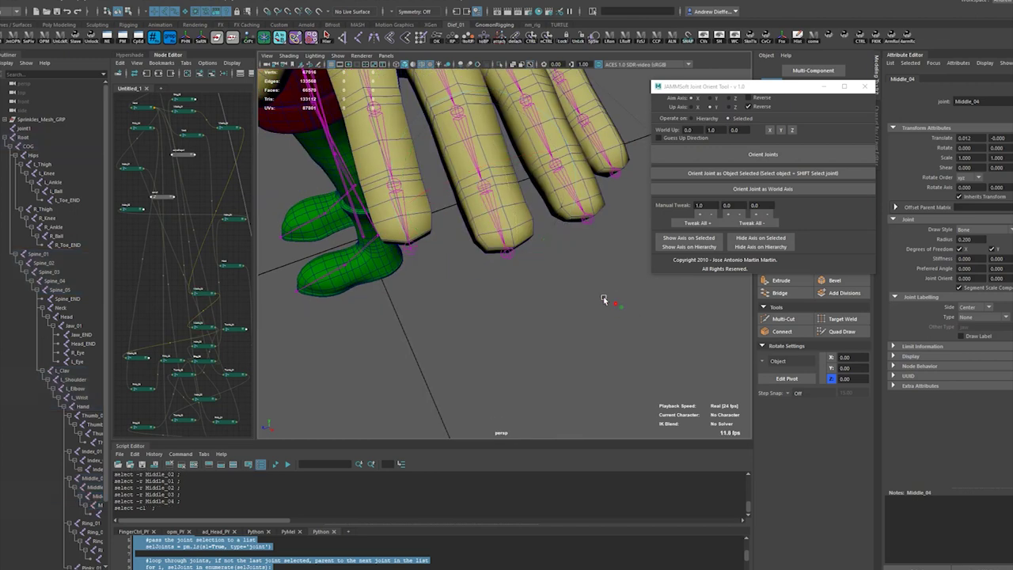
pyautogui.click(508, 254)
pyautogui.click(762, 155)
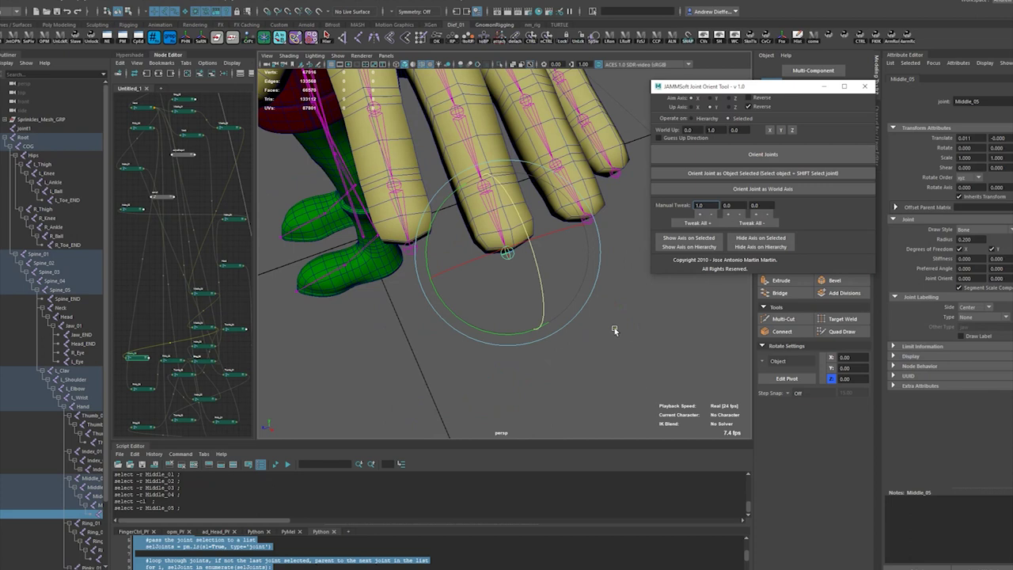
# Reorient Ring_01 with the reversed up axis, and undo its test rotation about Z
pyautogui.keyDown('alt'); pyautogui.moveTo(612, 328); pyautogui.dragTo(590, 322); pyautogui.keyUp('alt')
pyautogui.click(477, 161)
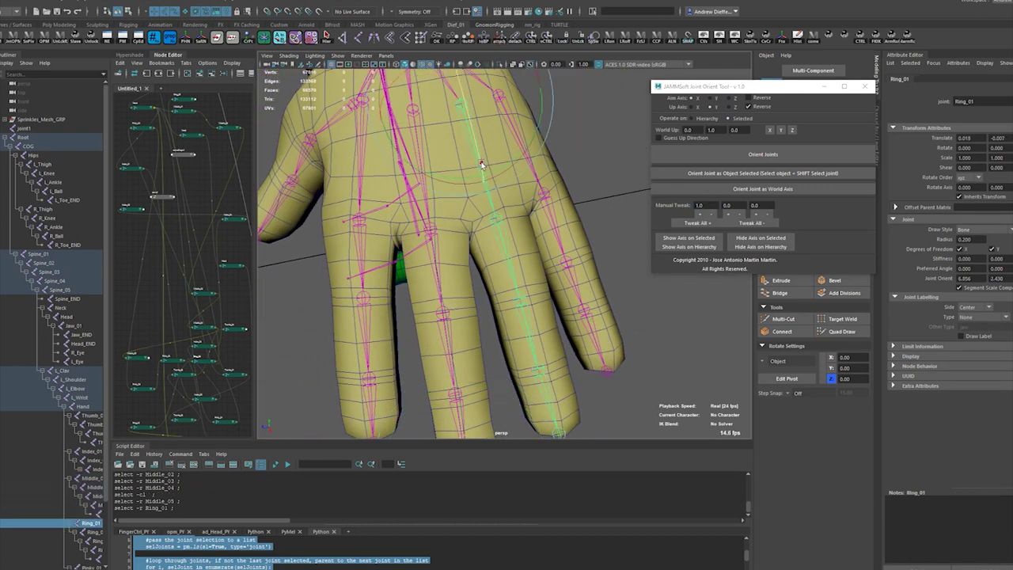
pyautogui.keyDown('alt'); pyautogui.moveTo(513, 203); pyautogui.dragTo(467, 231); pyautogui.keyUp('alt')
pyautogui.press('w')
pyautogui.hotkey('ctrl', 'z')
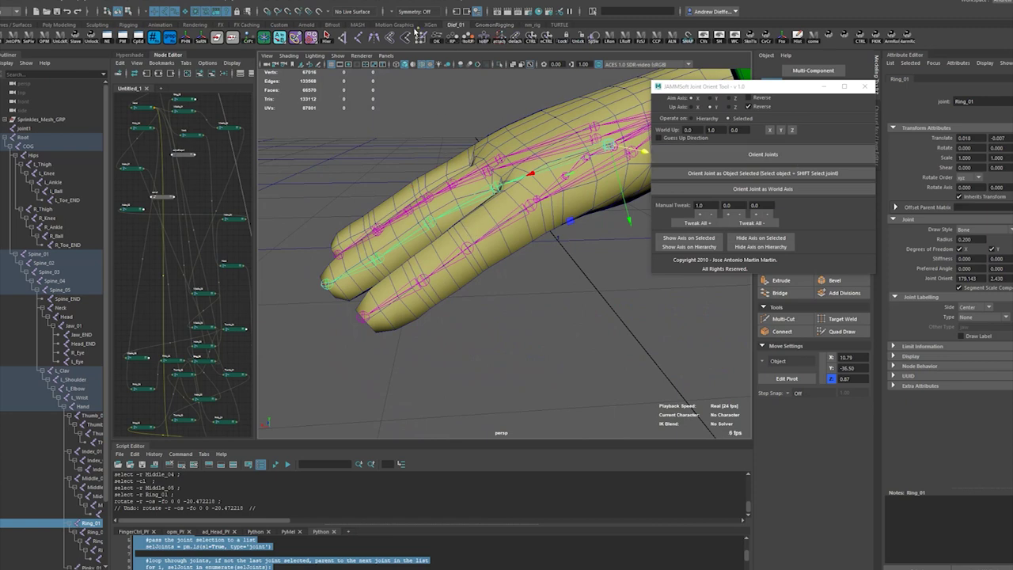
# Freeze the translate, rotate and scale values of Ring_01 and run Orient Joints on it again
pyautogui.click(794, 41)
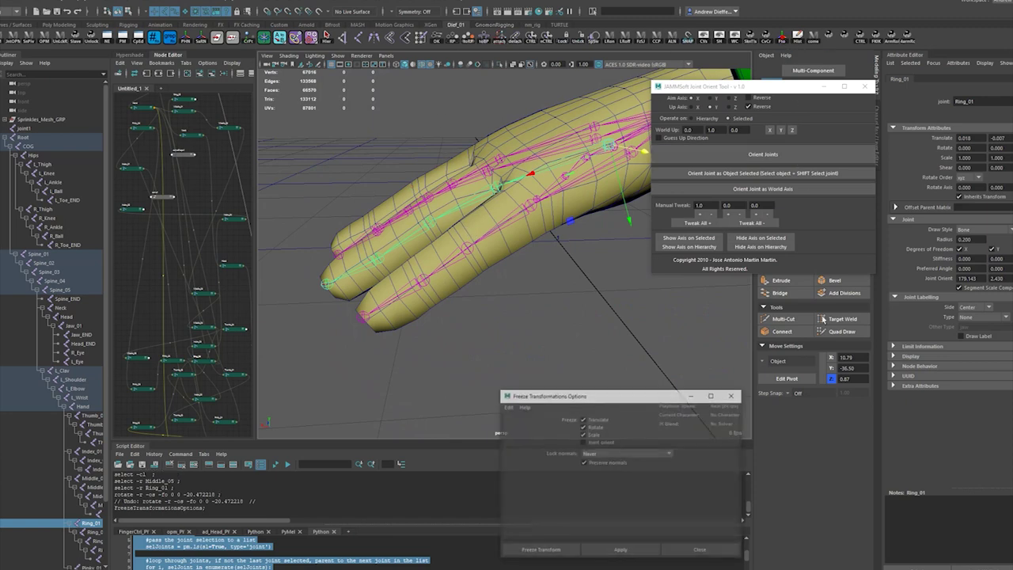
pyautogui.click(641, 552)
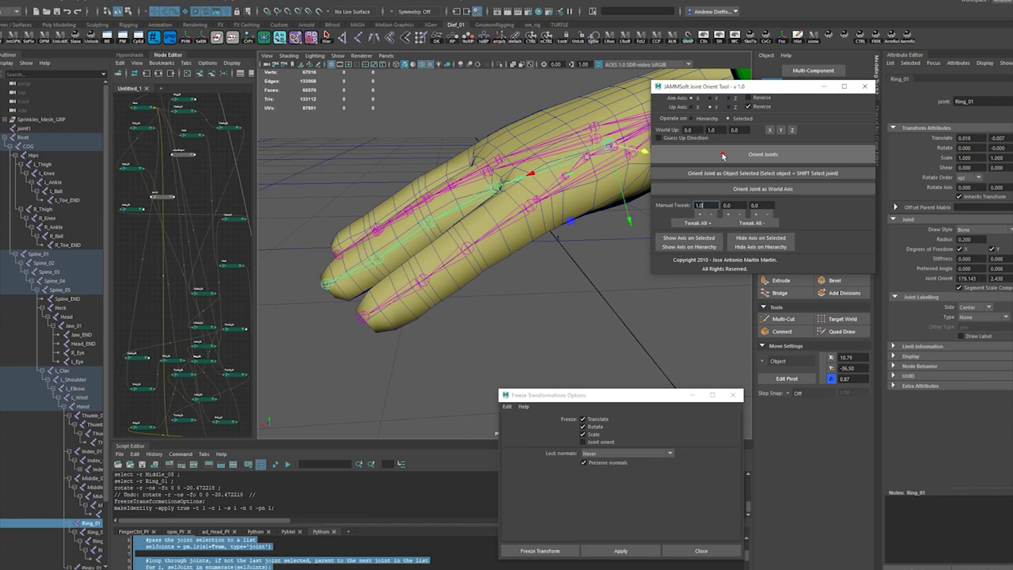
# Rotate Ring_01 about its Y axis by about -0.953 degrees to align the chain with the ring finger
pyautogui.keyDown('alt'); pyautogui.moveTo(576, 199); pyautogui.dragTo(645, 228); pyautogui.keyUp('alt')
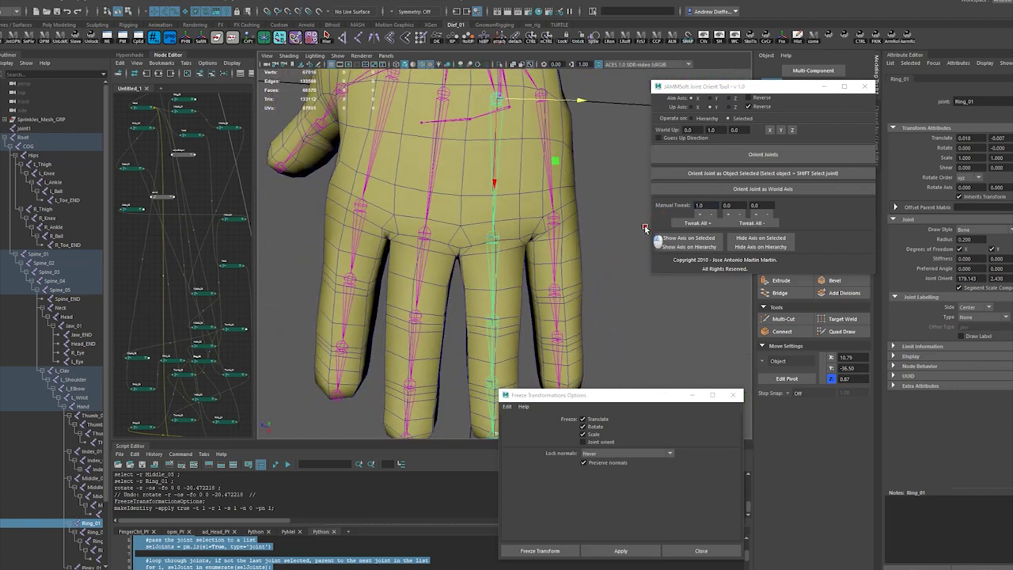
pyautogui.press('e')
pyautogui.moveTo(518, 179)
pyautogui.mouseDown()
pyautogui.moveTo(518, 188)
pyautogui.moveTo(515, 170)
pyautogui.moveTo(520, 185)
pyautogui.mouseUp()
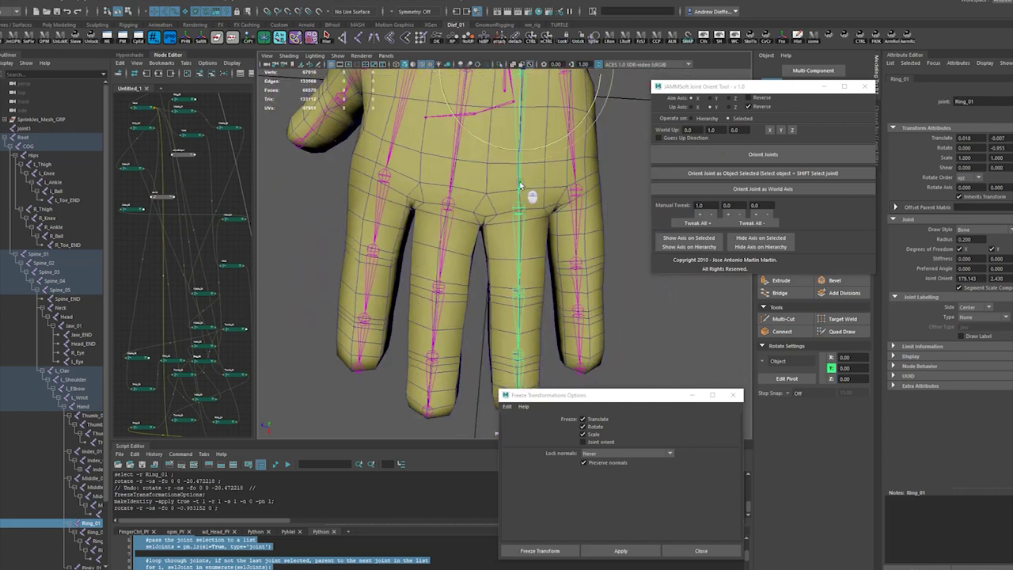
# Run Orient Joints with the reversed up axis on Ring_02, Ring_03, Ring_04 and Ring_05 one at a time
pyautogui.click(519, 234)
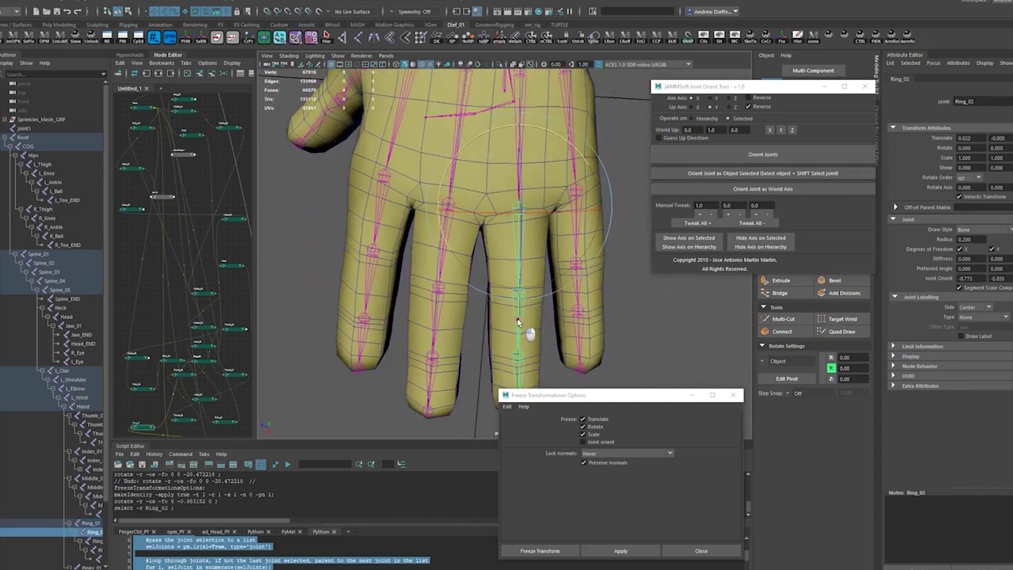
pyautogui.click(518, 320)
pyautogui.click(751, 151)
pyautogui.keyDown('alt'); pyautogui.moveTo(607, 338); pyautogui.dragTo(608, 288, button='middle'); pyautogui.keyUp('alt')
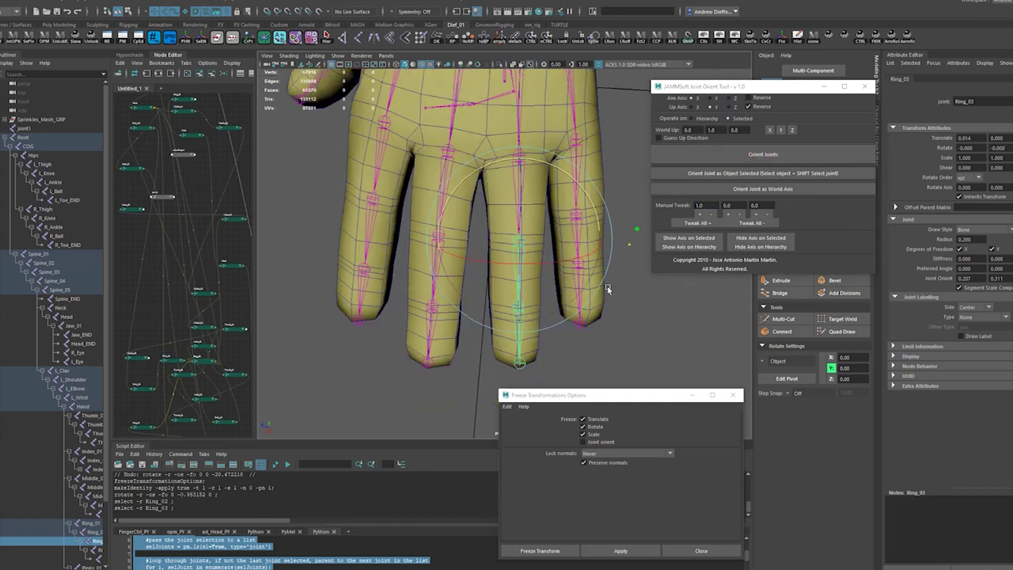
pyautogui.click(606, 357)
pyautogui.click(528, 355)
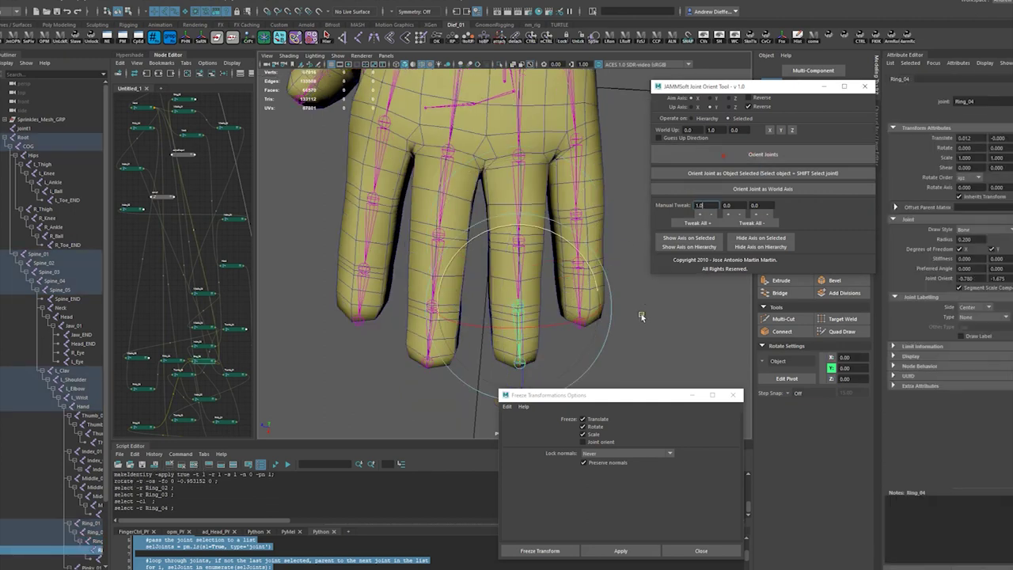
pyautogui.click(633, 357)
pyautogui.click(521, 370)
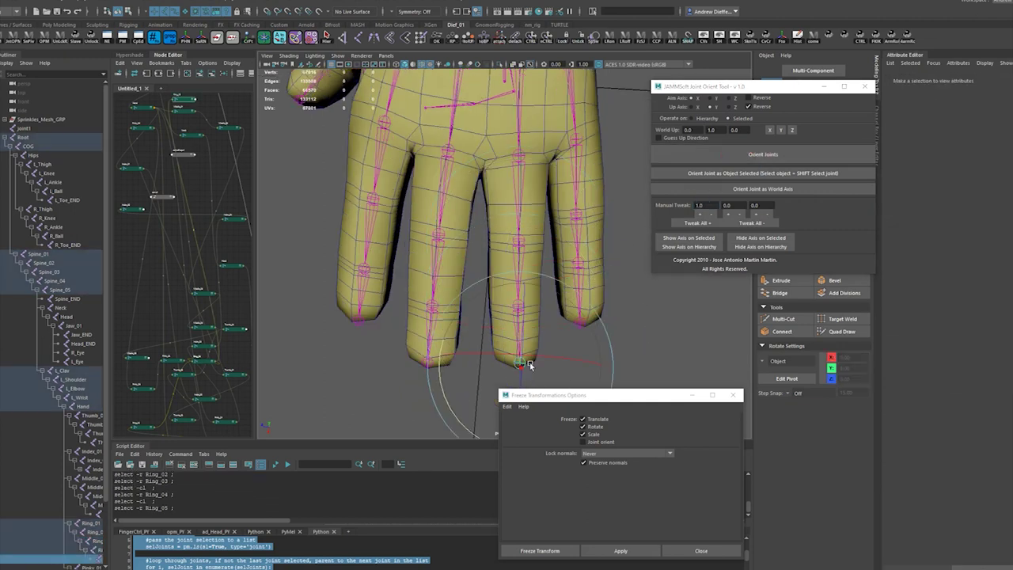
# Set the X and Y joint orient values of Ring_02 to 0
pyautogui.click(521, 188)
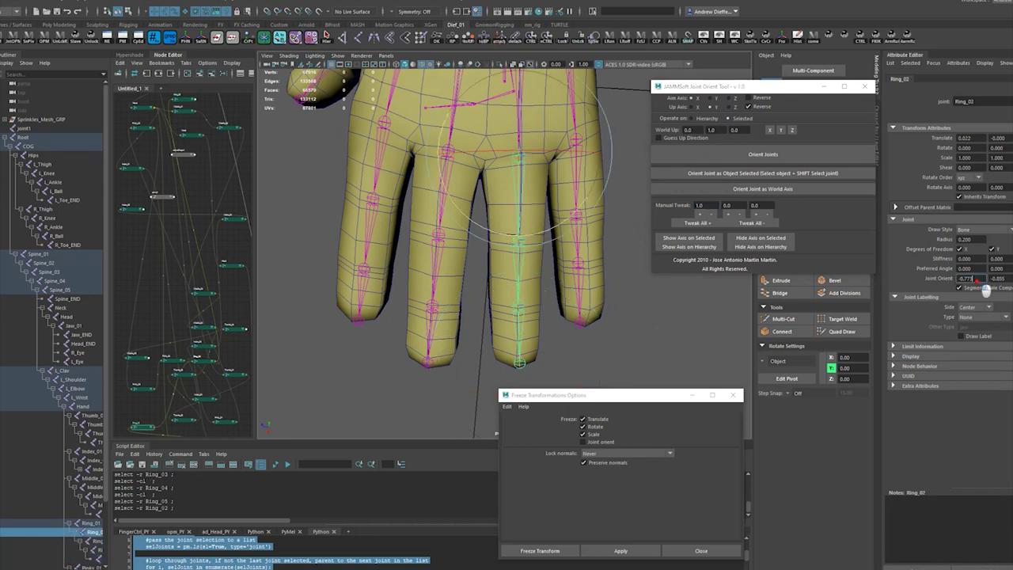
pyautogui.press('Tab')
pyautogui.write('0')
pyautogui.press('Return')
pyautogui.hotkey('shift', 'Tab')
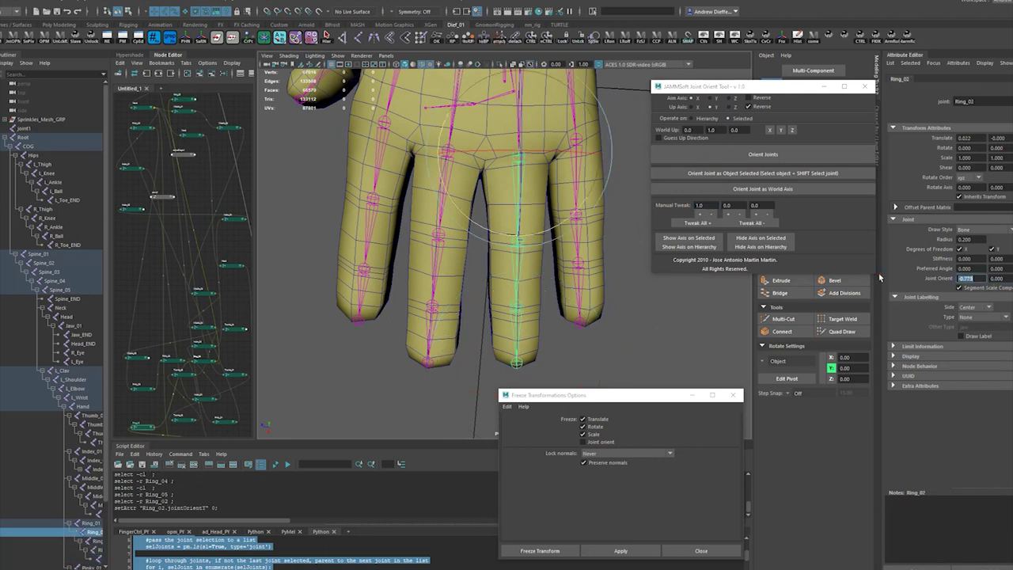
pyautogui.press('Tab')
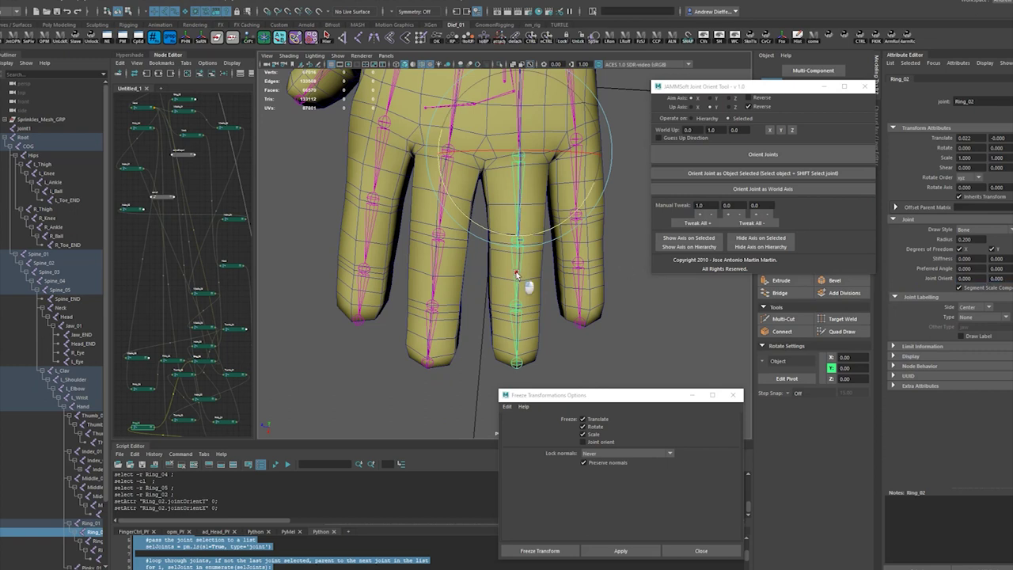
# Set the X and Y joint orient values of Ring_03 to 0
pyautogui.press('Down')
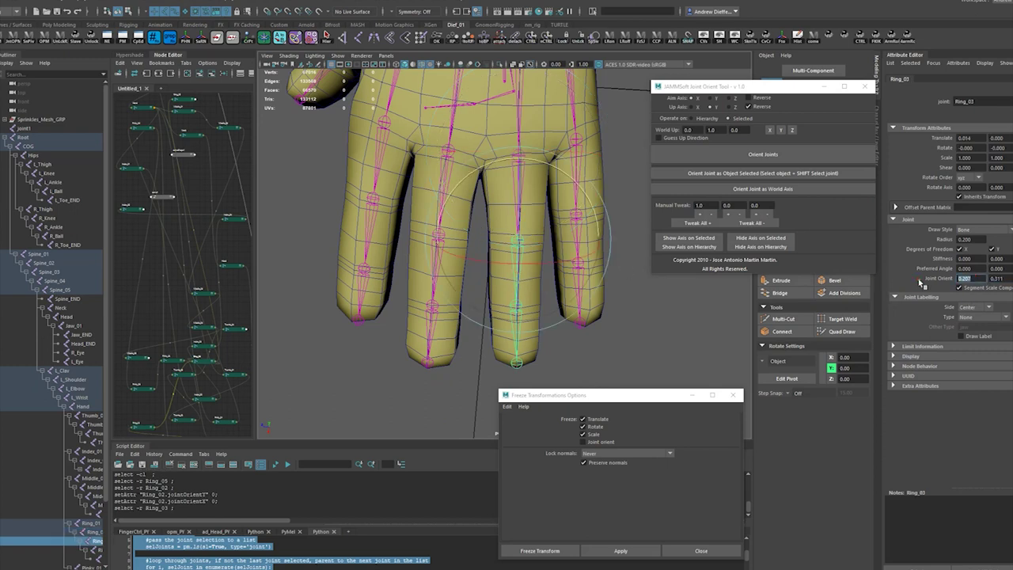
pyautogui.write('0')
pyautogui.press('Tab')
pyautogui.write('0')
pyautogui.press('Tab')
pyautogui.click(633, 355)
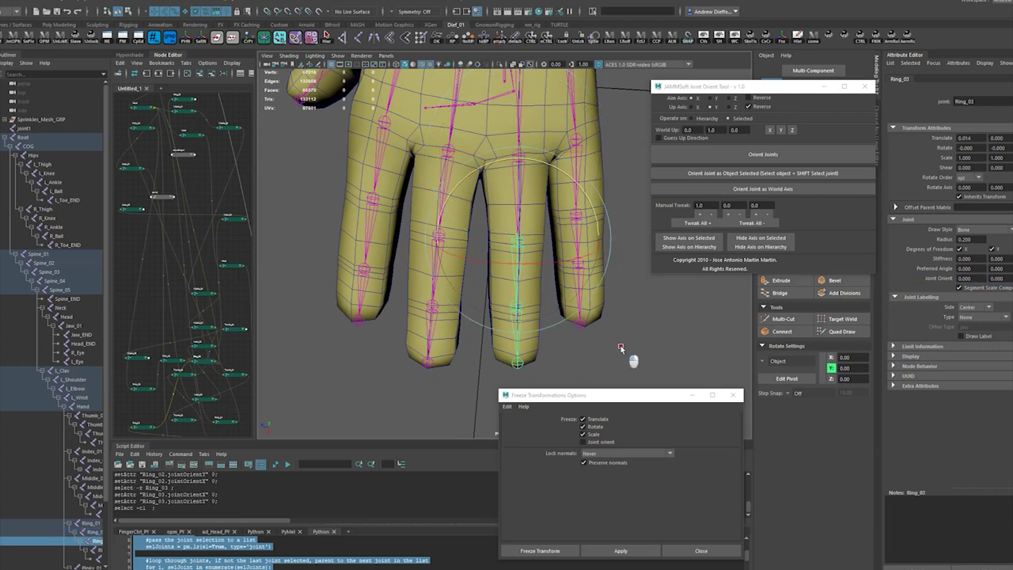
# Set the X and Y joint orient values of Ring_04 to 0 and check those of Ring_05
pyautogui.click(518, 325)
pyautogui.moveTo(974, 279); pyautogui.dragTo(914, 285)
pyautogui.write('0')
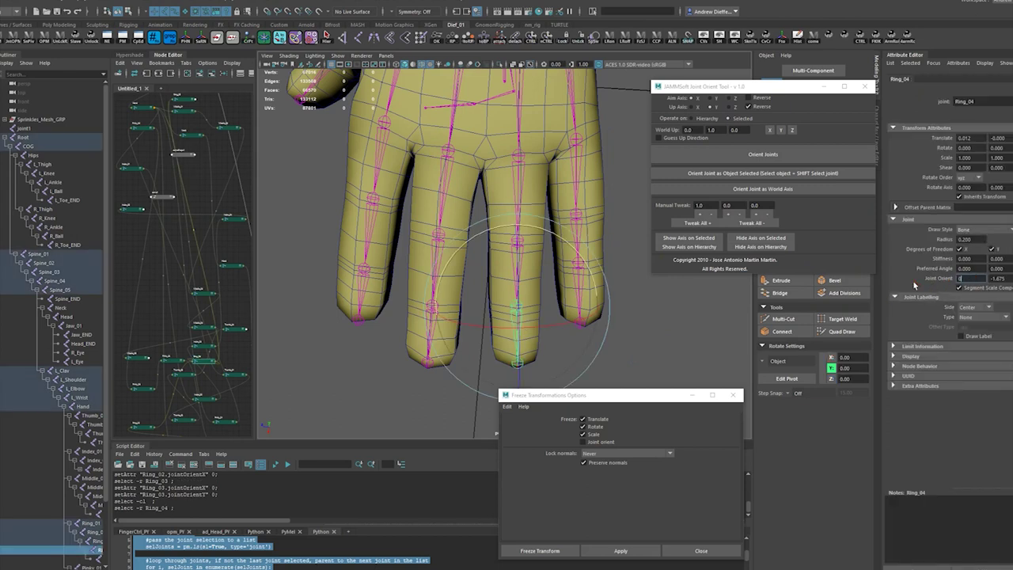
pyautogui.press('Tab')
pyautogui.write('0')
pyautogui.press('Tab')
pyautogui.click(518, 365)
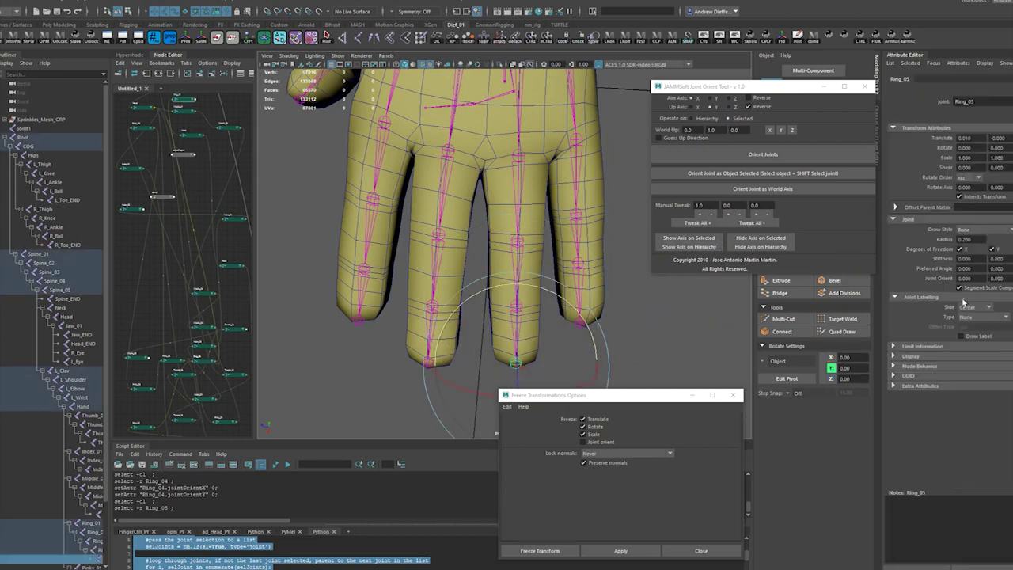
# Rotate Ring_04 about its Z axis by about 13.32 degrees to follow the fingertip, and select Ring_01
pyautogui.keyDown('alt'); pyautogui.moveTo(670, 327); pyautogui.dragTo(619, 299); pyautogui.keyUp('alt')
pyautogui.click(628, 300)
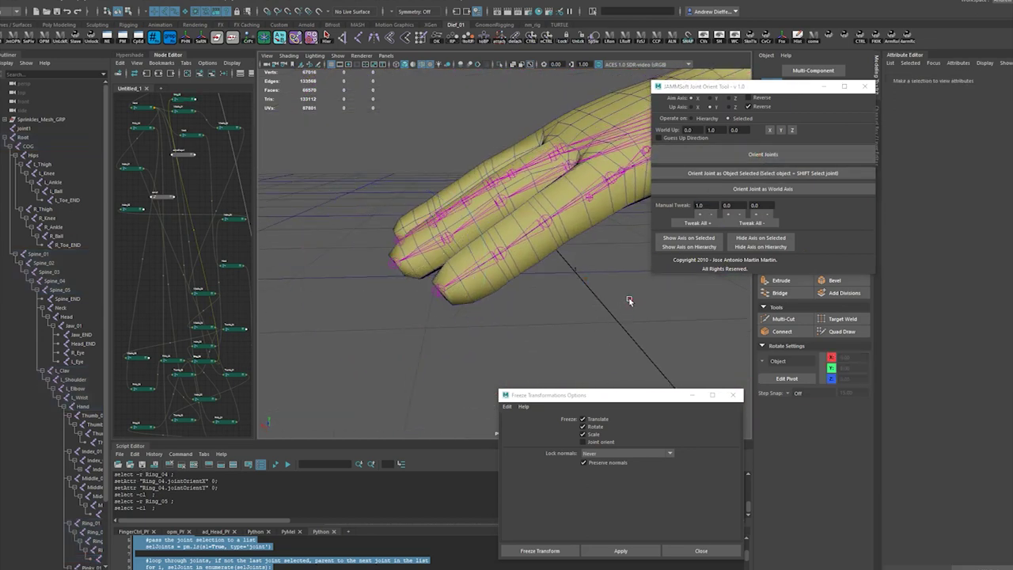
pyautogui.click(451, 237)
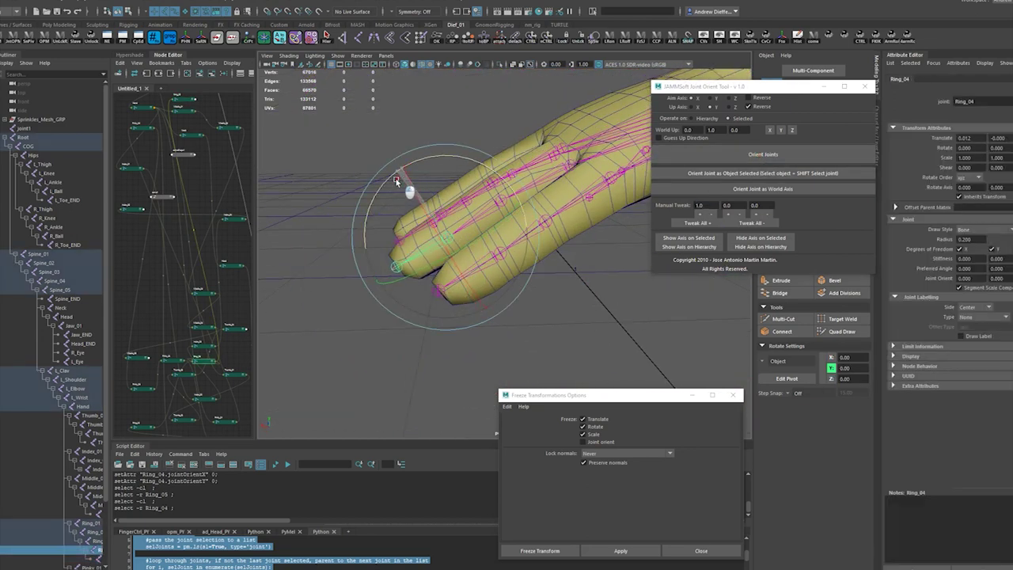
pyautogui.moveTo(390, 192); pyautogui.dragTo(621, 274)
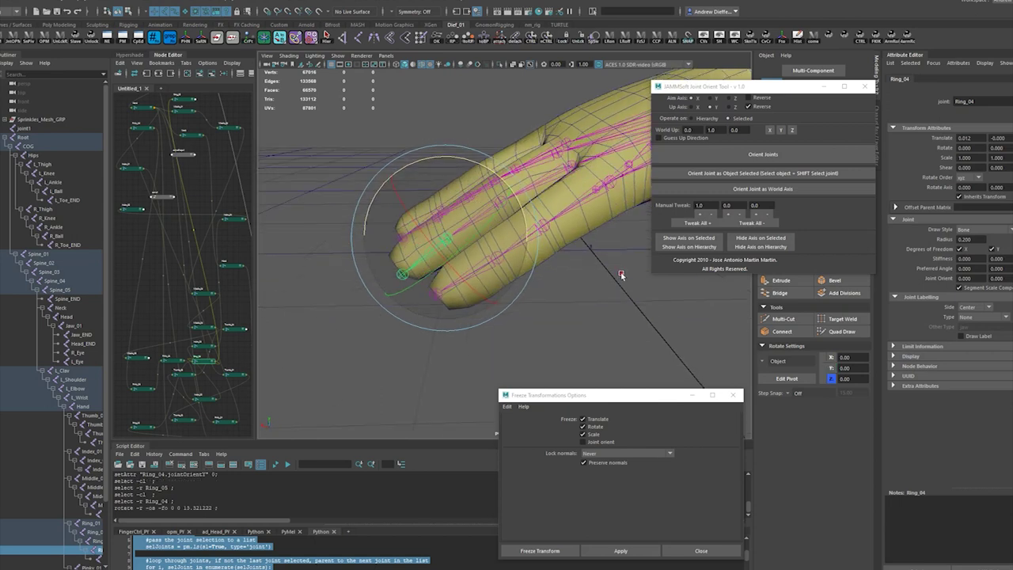
pyautogui.click(621, 274)
pyautogui.click(591, 159)
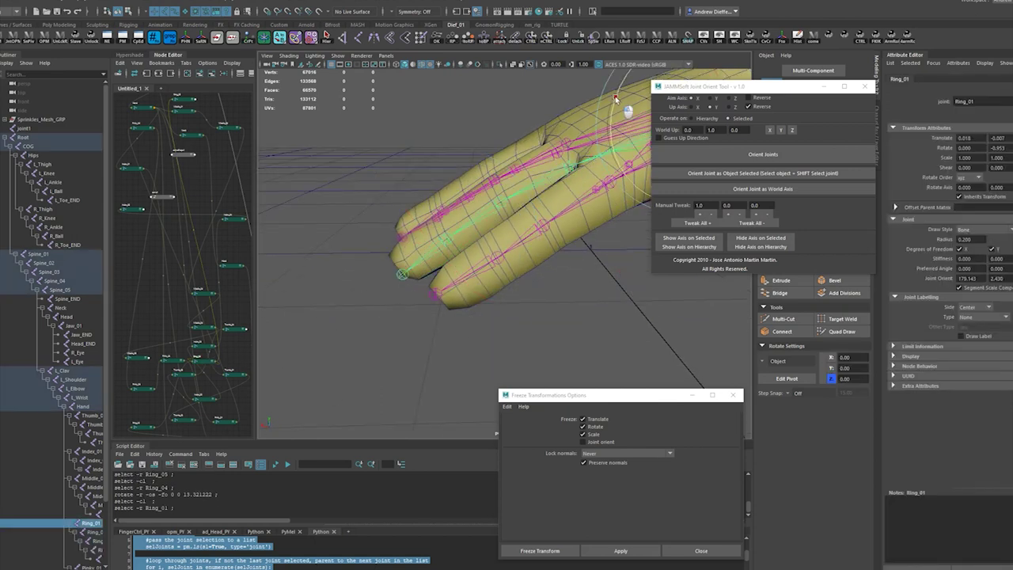
# Rotate Ring_01 about its Z axis by about -1.6 degrees to align the ring finger chain, and freeze its transformations
pyautogui.moveTo(615, 96); pyautogui.dragTo(616, 95)
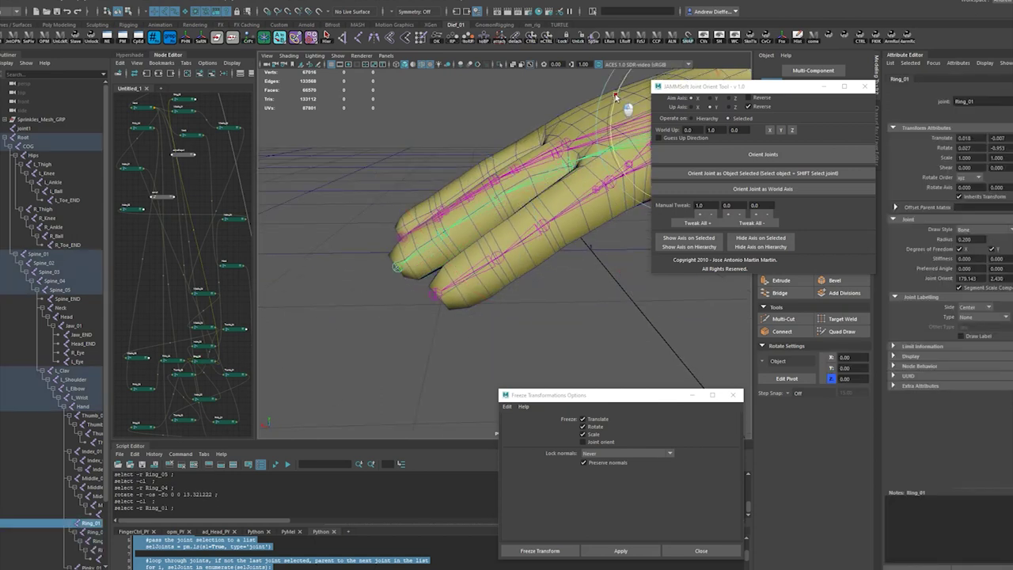
pyautogui.click(637, 550)
pyautogui.keyDown('alt'); pyautogui.moveTo(612, 313); pyautogui.dragTo(592, 305); pyautogui.keyUp('alt')
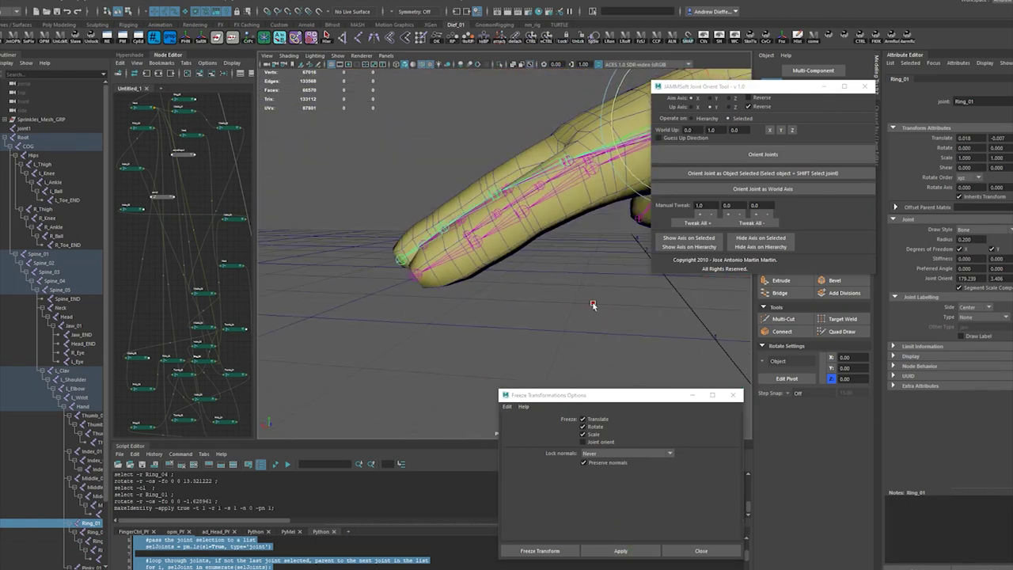
# Reorient the Ring_02 joint with Orient Joints and set its X joint orient value to 0
pyautogui.click(533, 171)
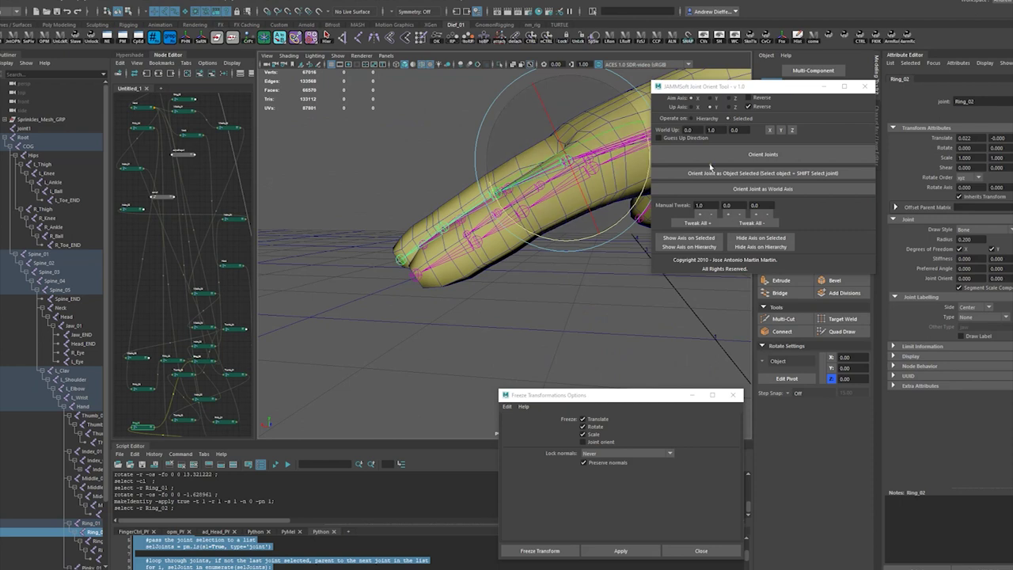
pyautogui.click(743, 156)
pyautogui.click(744, 156)
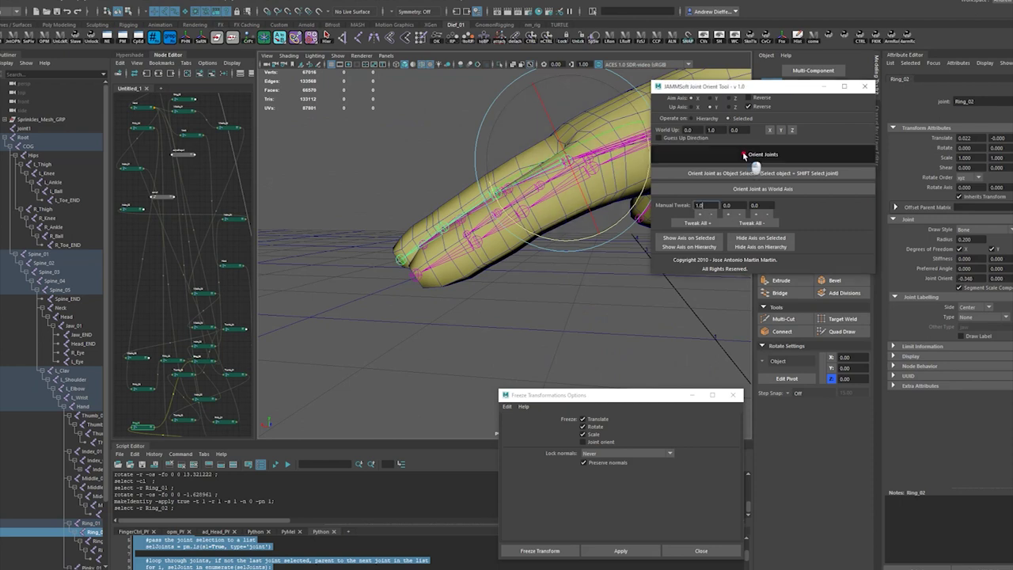
pyautogui.moveTo(974, 279); pyautogui.dragTo(969, 278)
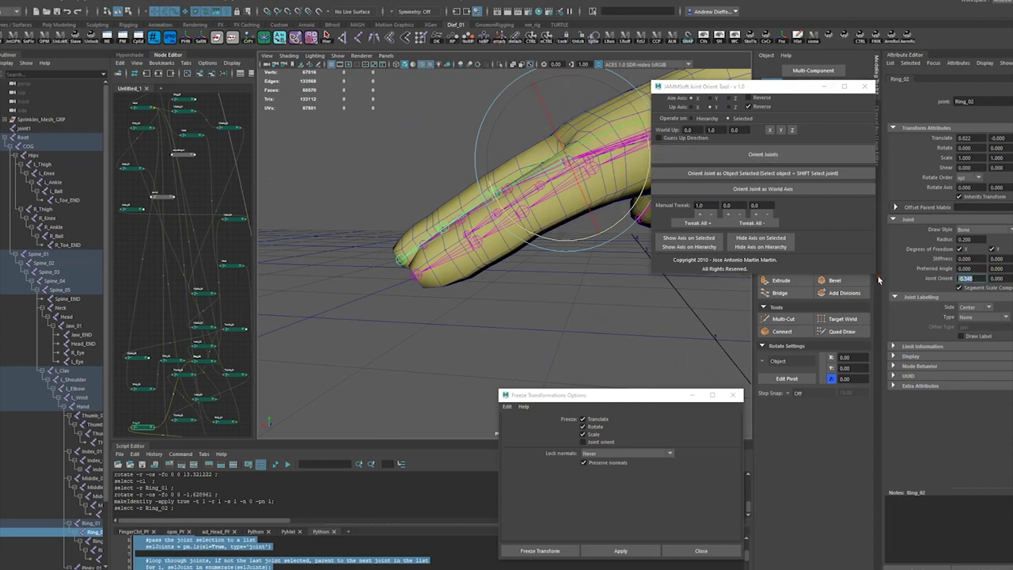
pyautogui.write('0')
pyautogui.press('Return')
# Select Middle_02, Middle_03 and Middle_04 in turn to check how the middle finger joints are oriented
pyautogui.keyDown('alt'); pyautogui.moveTo(596, 290); pyautogui.dragTo(635, 299); pyautogui.keyUp('alt')
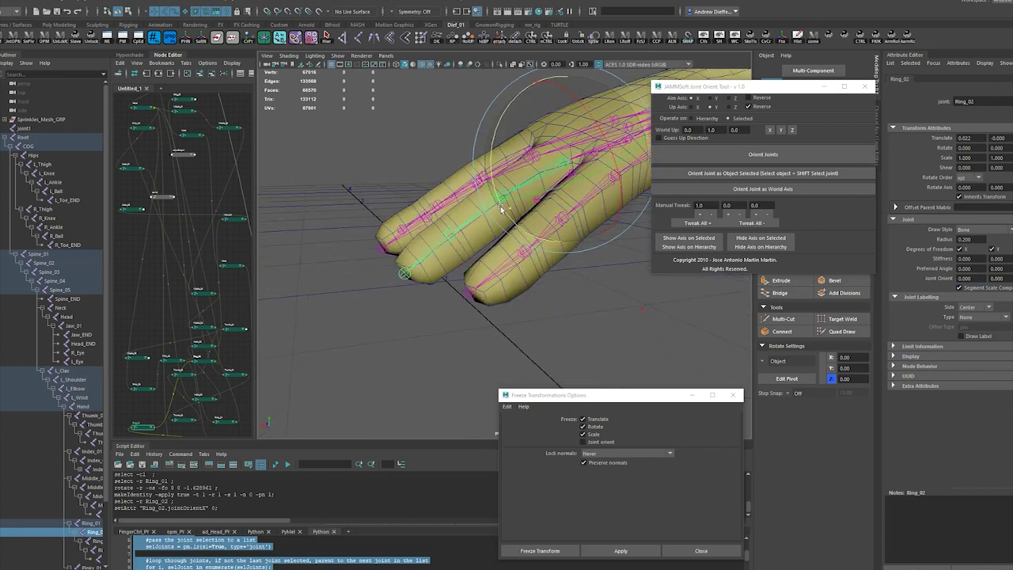
pyautogui.keyDown('alt'); pyautogui.moveTo(500, 206); pyautogui.dragTo(485, 165); pyautogui.keyUp('alt')
pyautogui.click(485, 165)
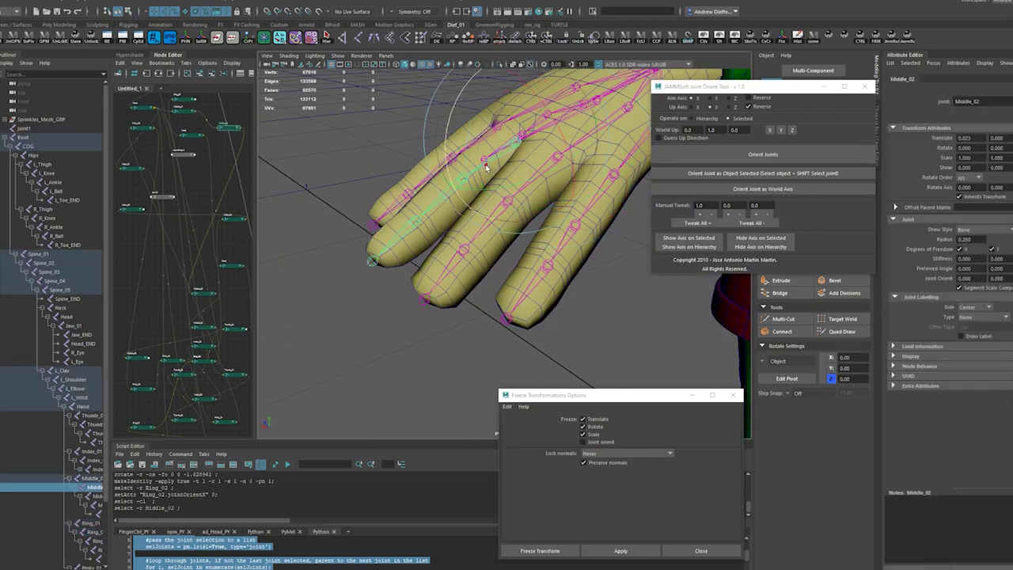
pyautogui.click(431, 207)
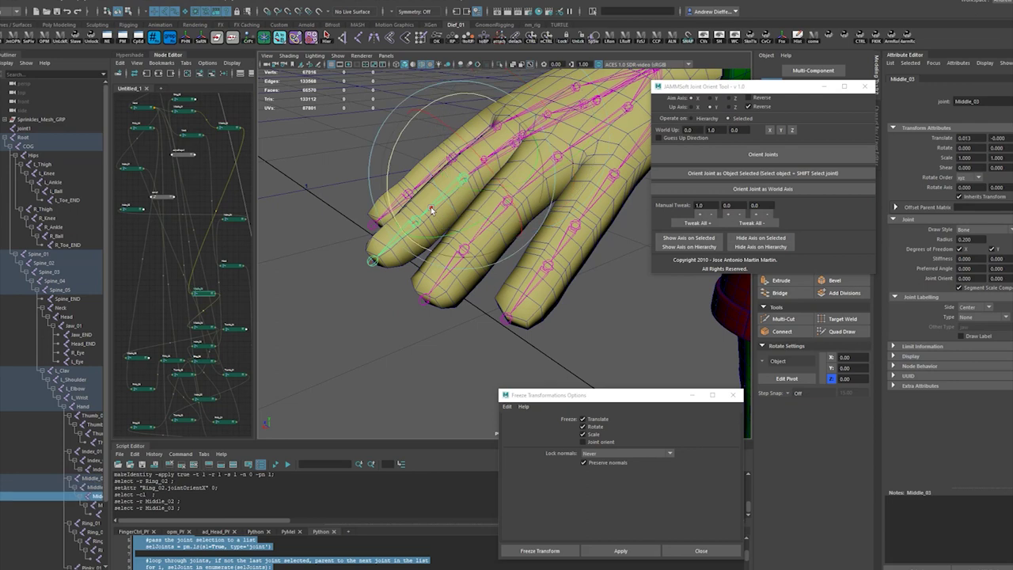
pyautogui.click(384, 250)
pyautogui.keyDown('alt'); pyautogui.moveTo(484, 340); pyautogui.dragTo(513, 371); pyautogui.keyUp('alt')
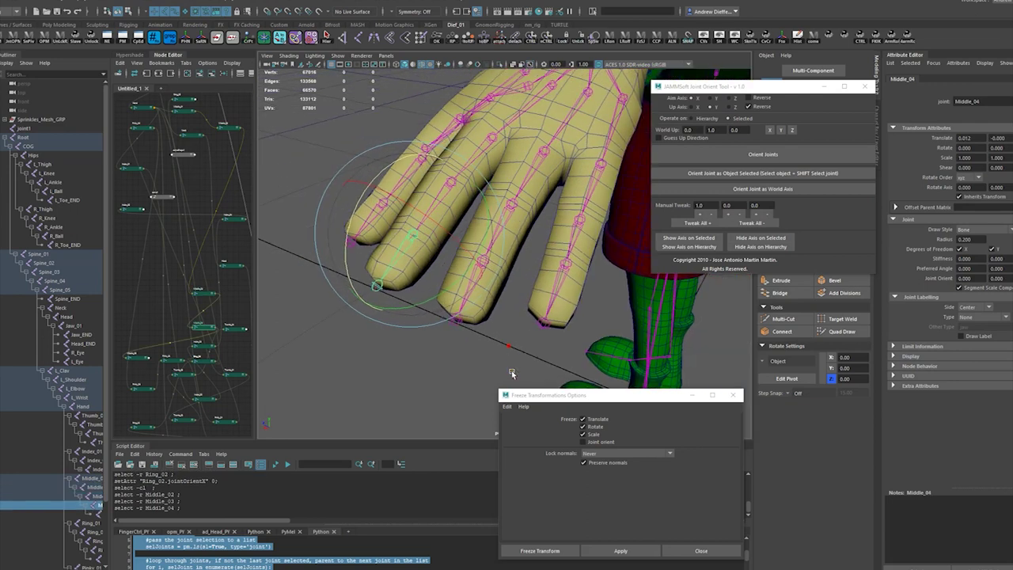